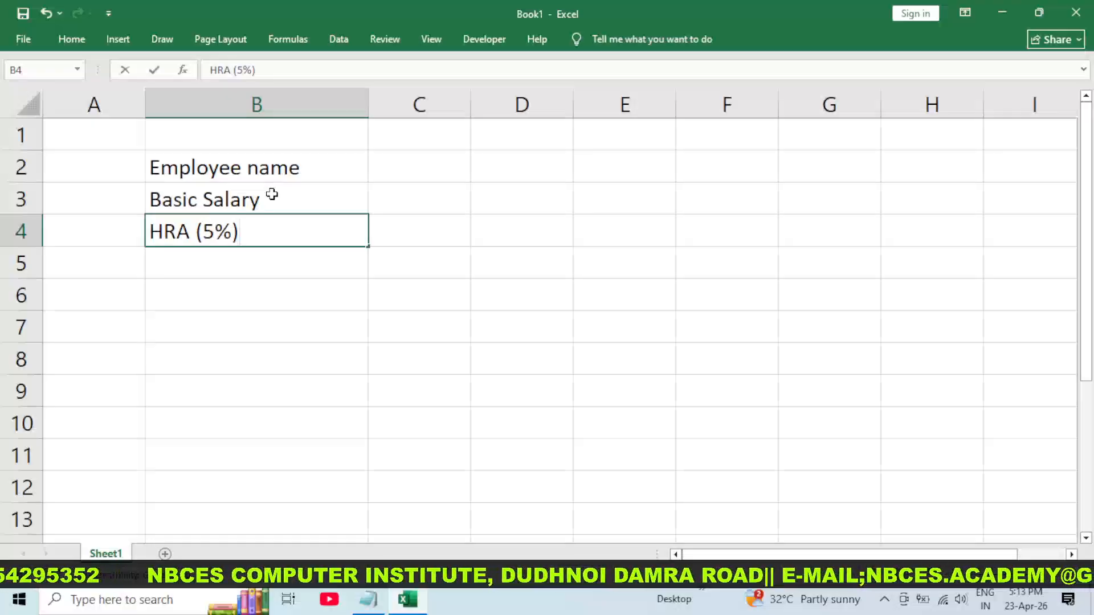
Enter the medical allowance label "MA (3.5%)" in cell B5, taking its rate from the Notepad salary notes
{"action": "key", "text": "Return"}
{"action": "key", "text": "alt+Tab"}
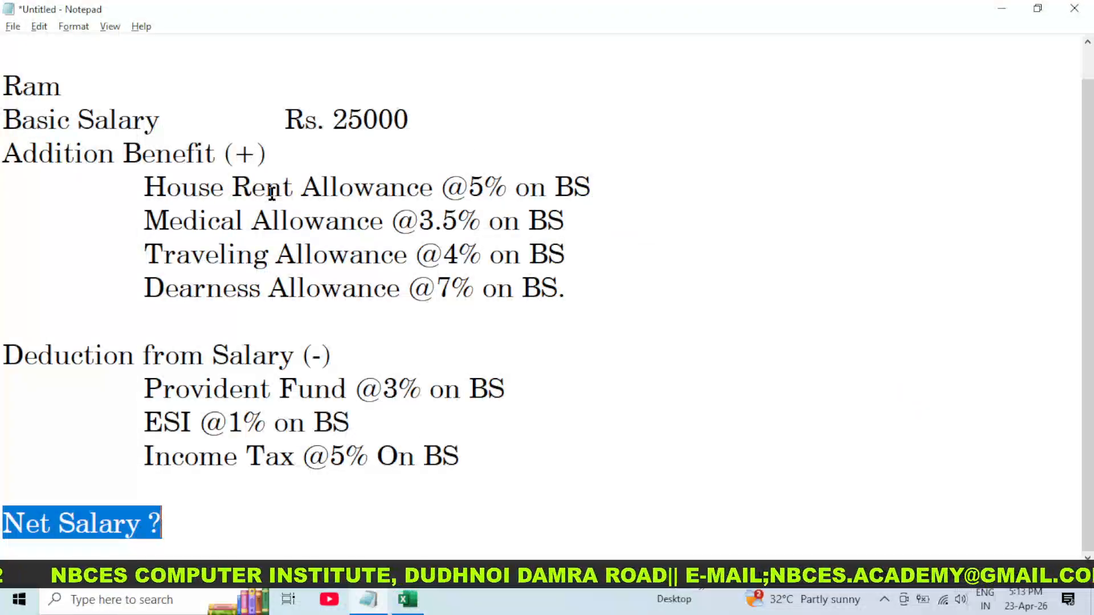
{"action": "key", "text": "alt+Tab"}
{"action": "type", "text": "MA "}
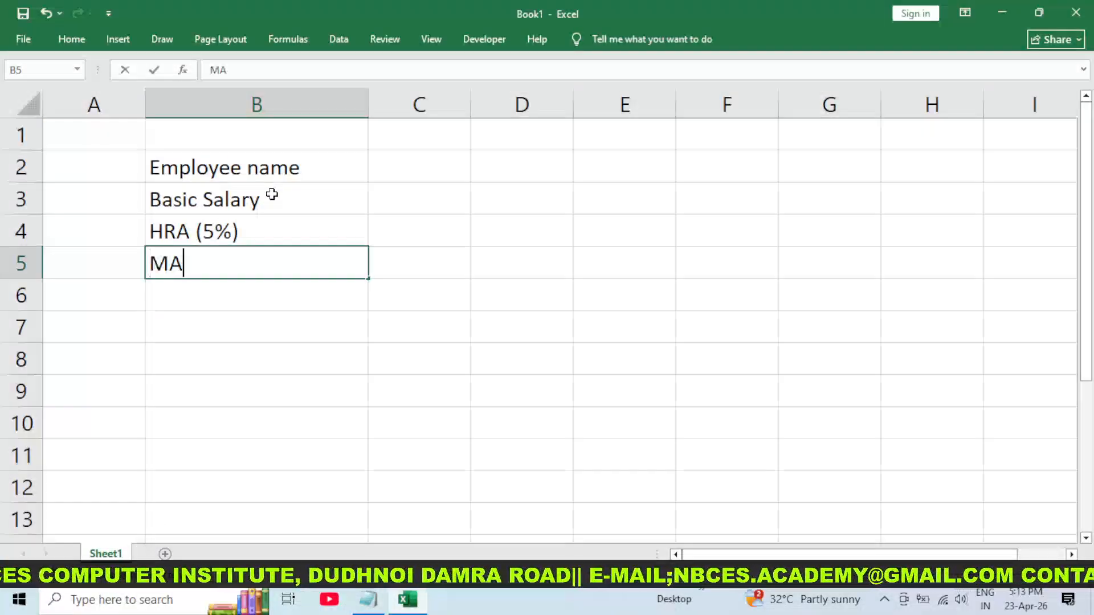
{"action": "type", "text": "("}
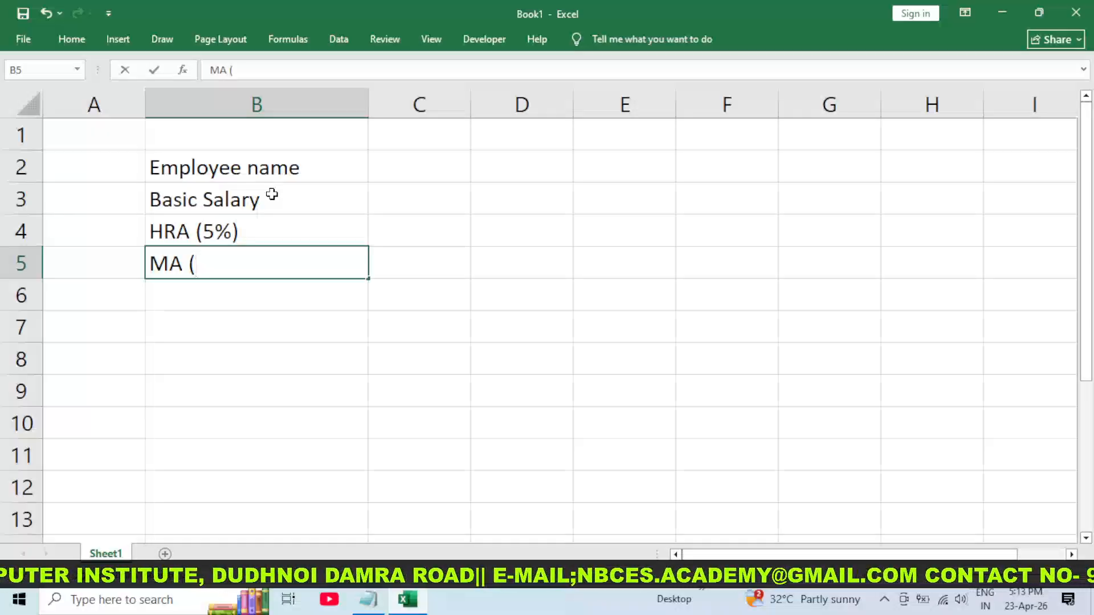
{"action": "key", "text": "alt+Tab"}
{"action": "key", "text": "alt+Tab"}
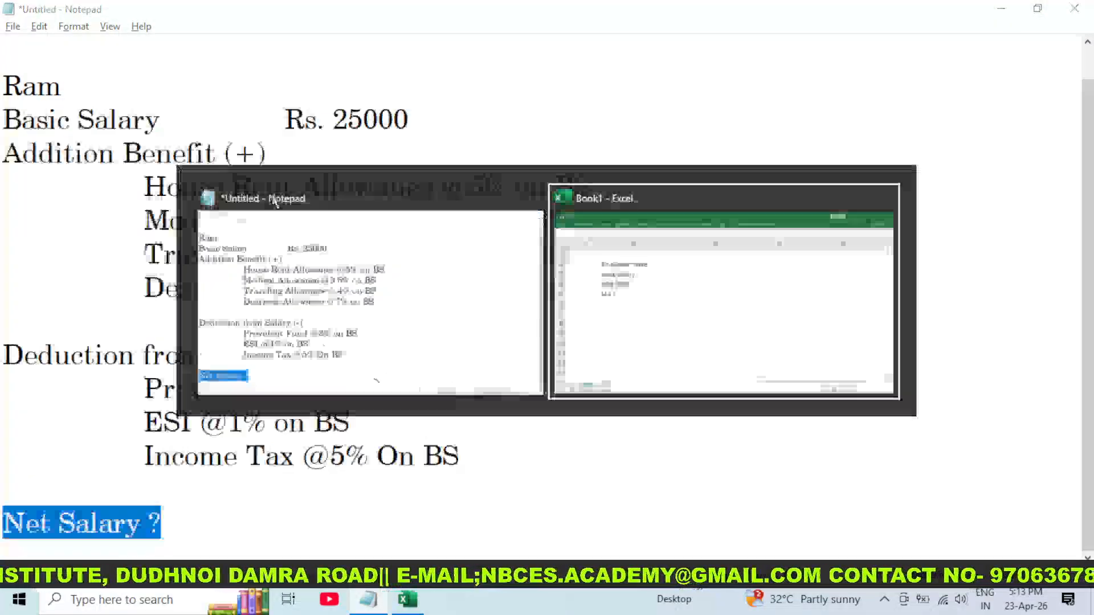
{"action": "type", "text": "3.5"}
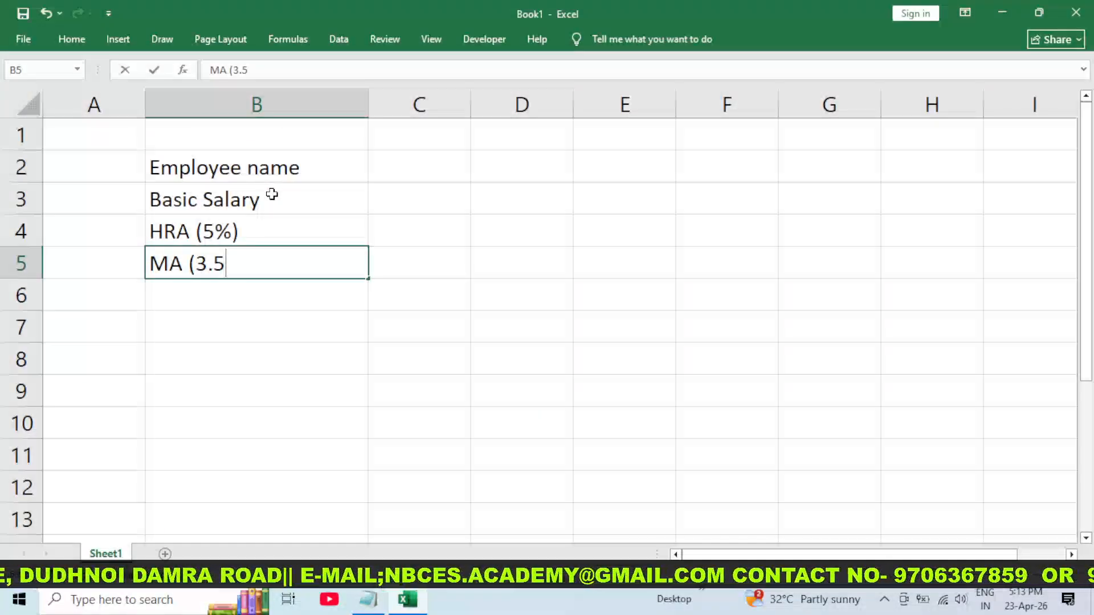
{"action": "type", "text": "%)"}
{"action": "key", "text": "Return"}
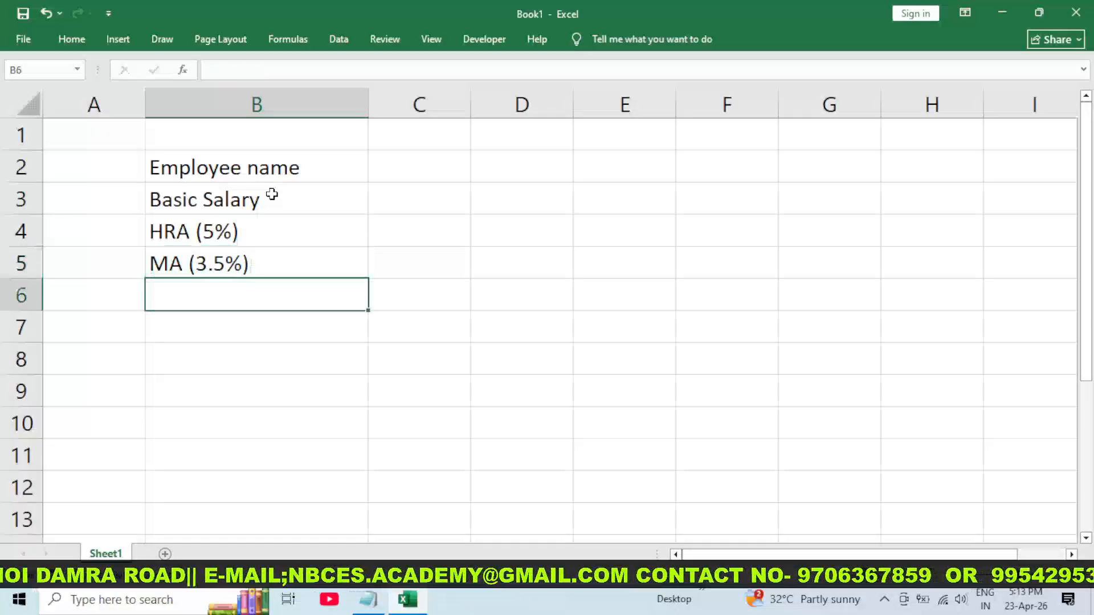
Look up the traveling allowance rate in the Notepad notes and enter the label "TA(4%)" in cell B6
{"action": "key", "text": "alt+Tab"}
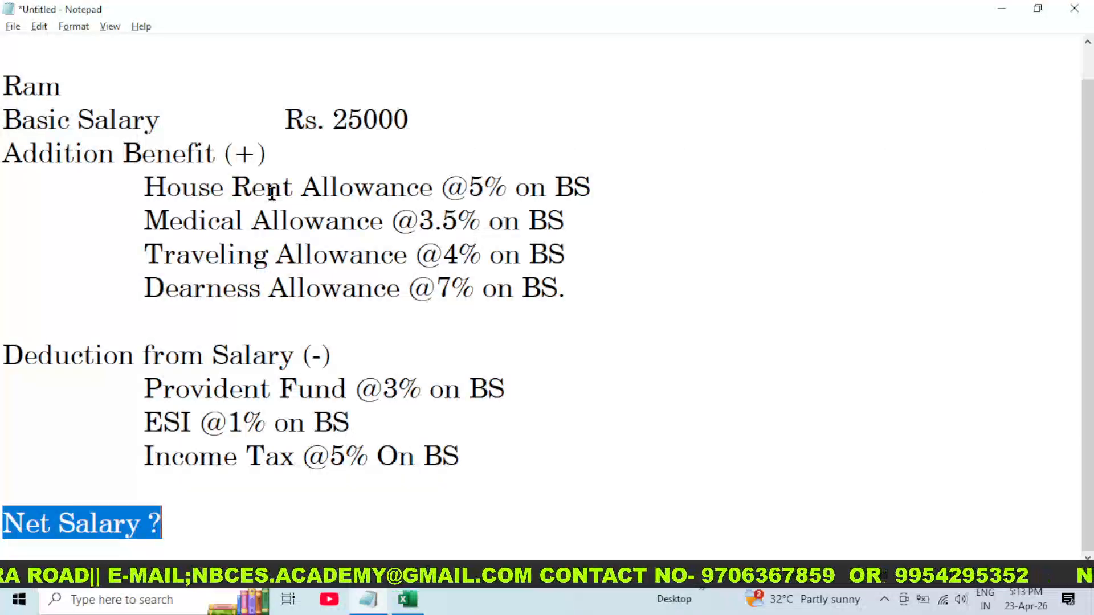
{"action": "key", "text": "alt+Tab"}
{"action": "type", "text": "TA"}
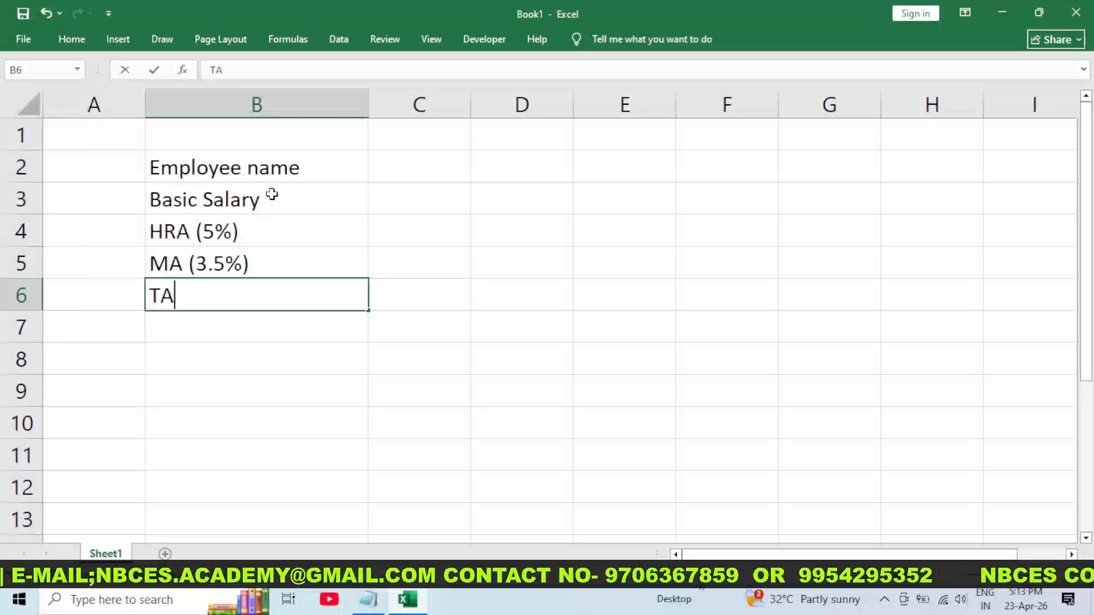
{"action": "key", "text": "alt+Tab"}
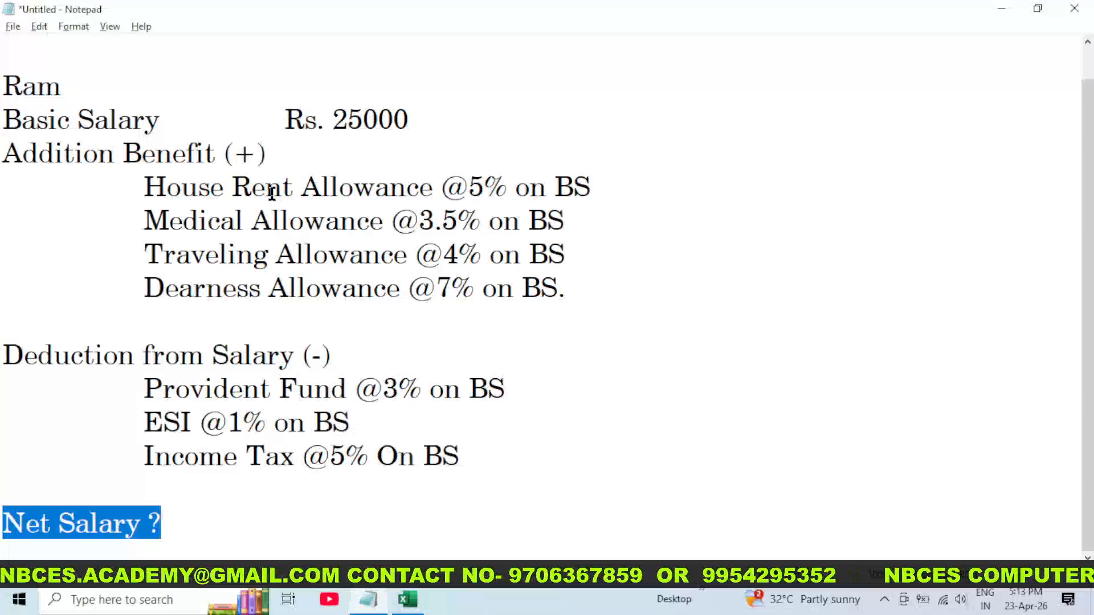
{"action": "key", "text": "alt+Tab"}
{"action": "type", "text": "(4%"}
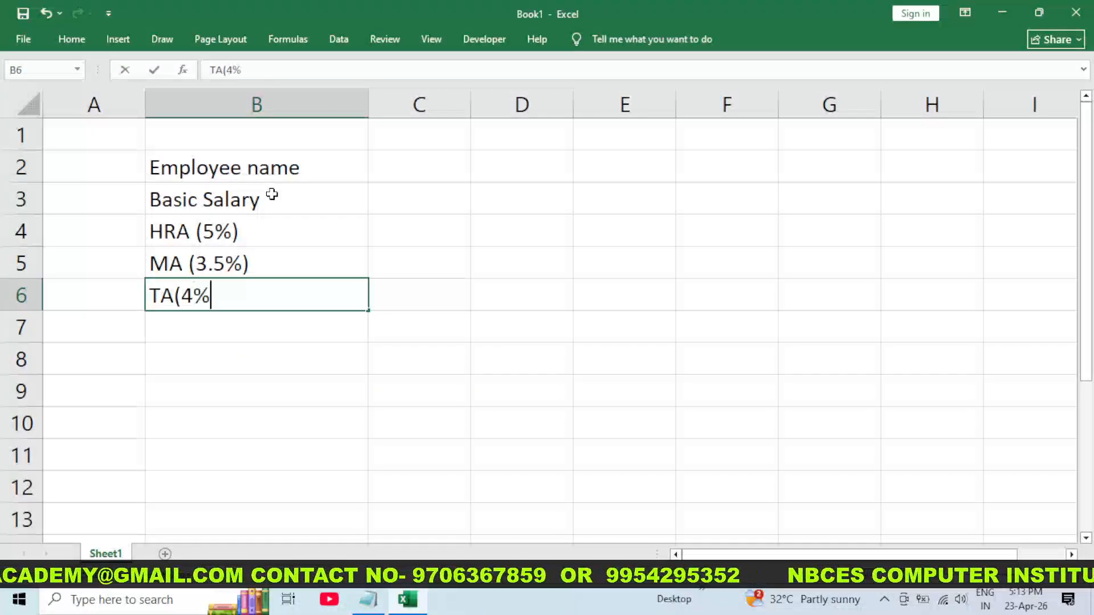
{"action": "type", "text": ")"}
{"action": "key", "text": "Return"}
Look up the dearness allowance rate in the Notepad notes and enter the label "DA (7%)" in cell B7
{"action": "key", "text": "alt+Tab"}
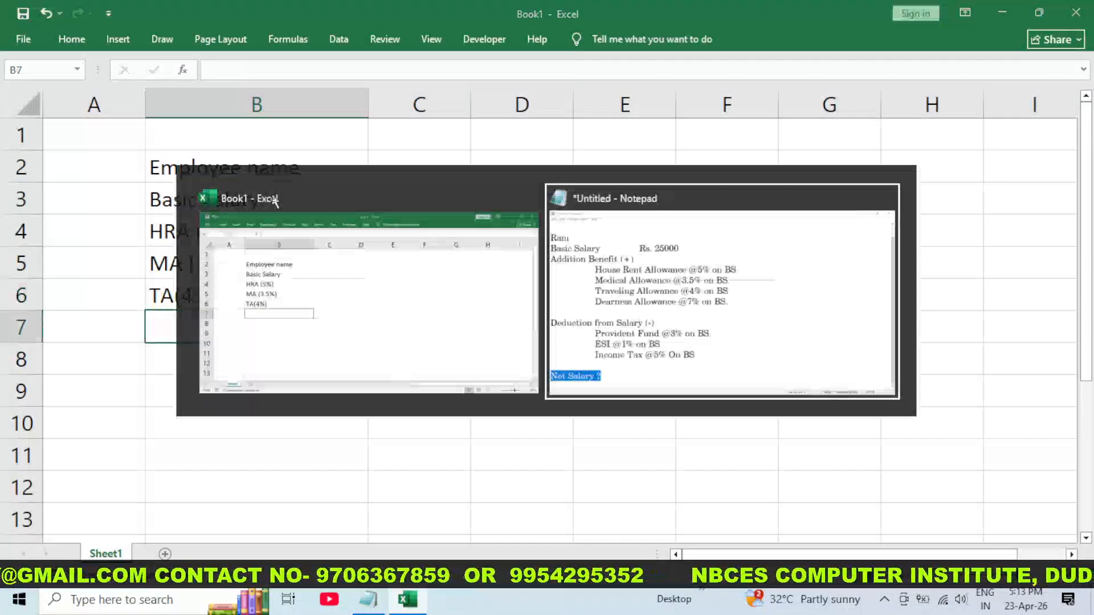
{"action": "key", "text": "alt+Tab"}
{"action": "type", "text": "DA ("}
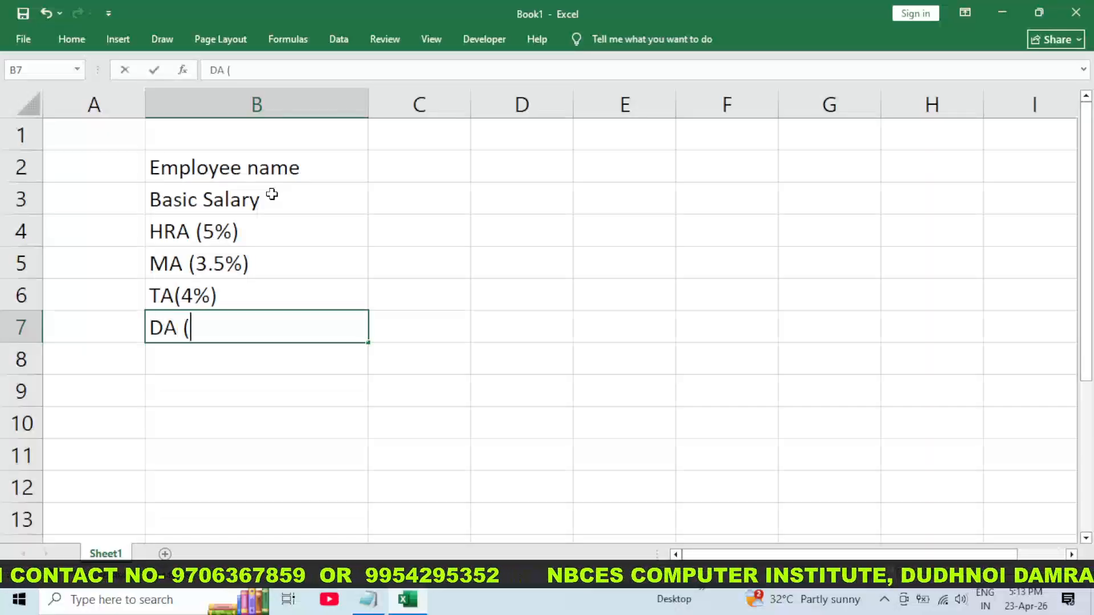
{"action": "key", "text": "alt+Tab"}
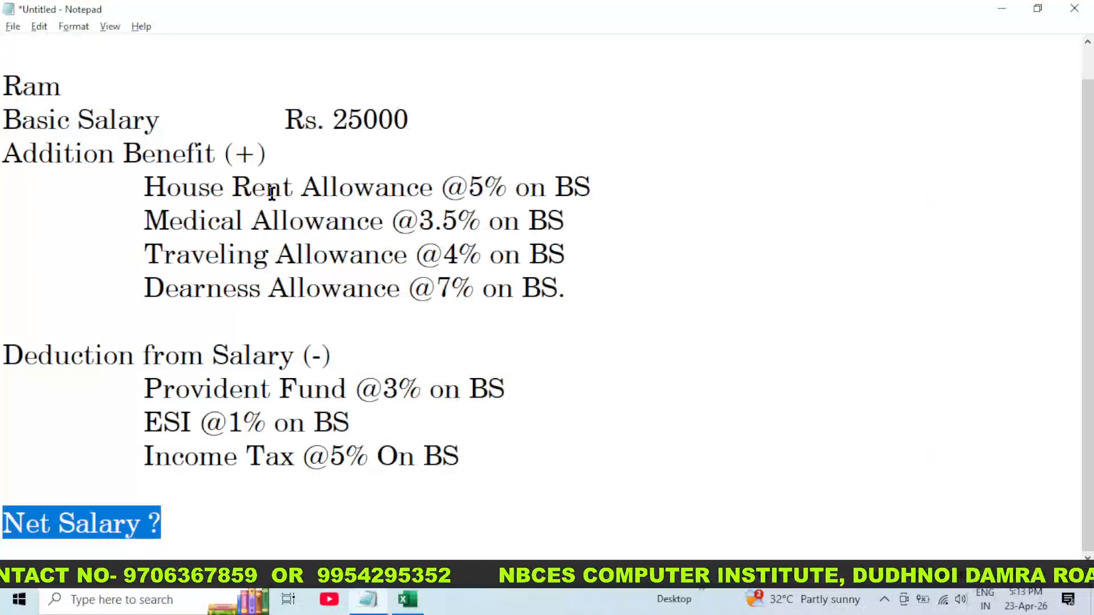
{"action": "key", "text": "alt+Tab"}
{"action": "type", "text": "7%"}
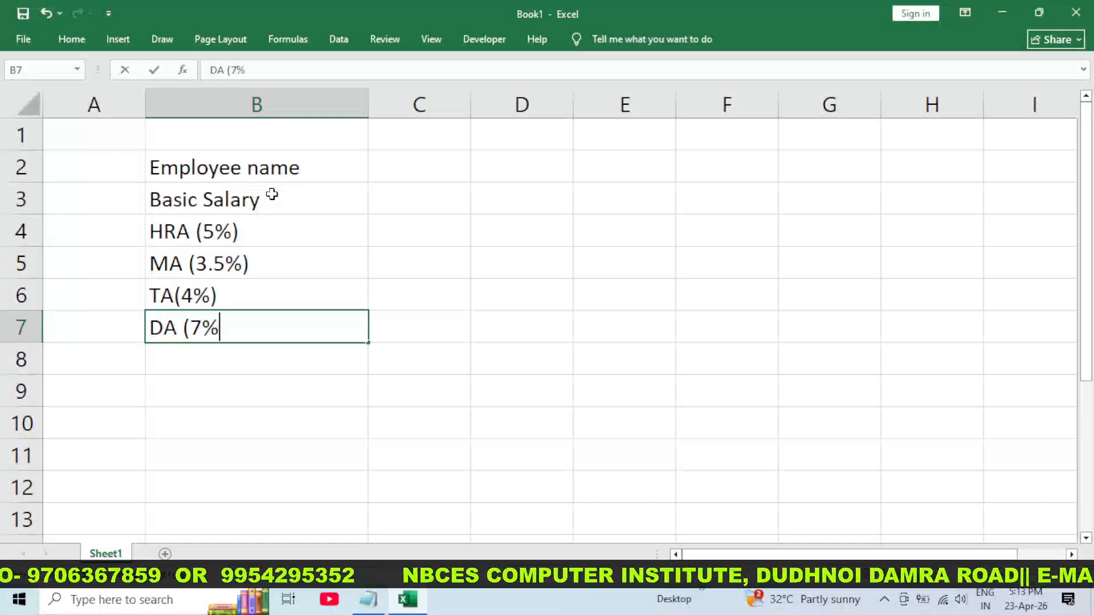
{"action": "type", "text": ")"}
{"action": "key", "text": "Return"}
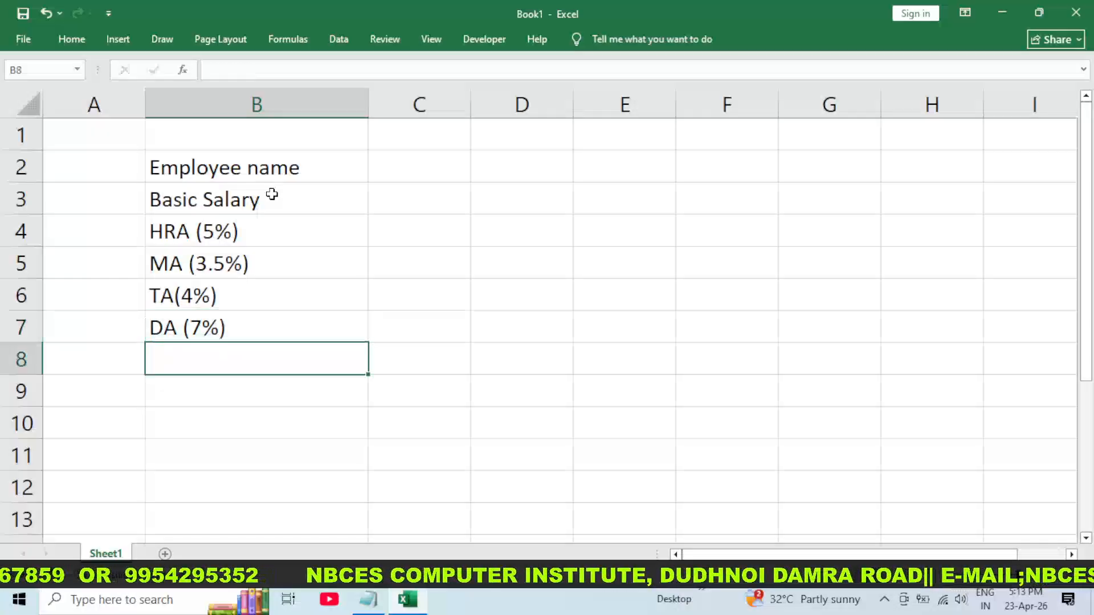
Enter the label "Gross salary" in cell B8, below the allowance rows
{"action": "type", "text": "Gr"}
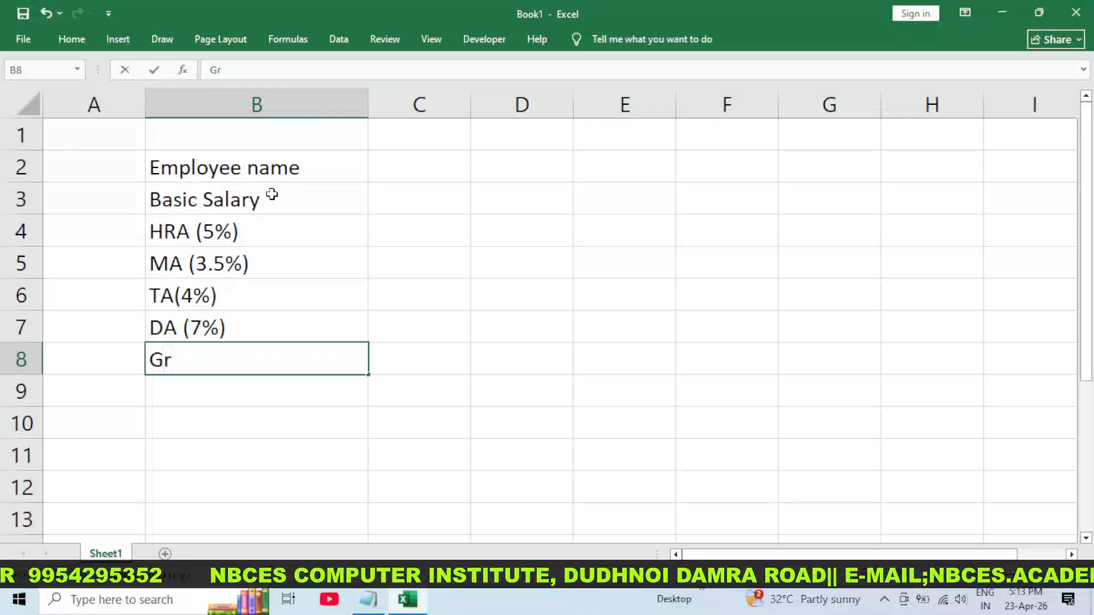
{"action": "type", "text": "oss s"}
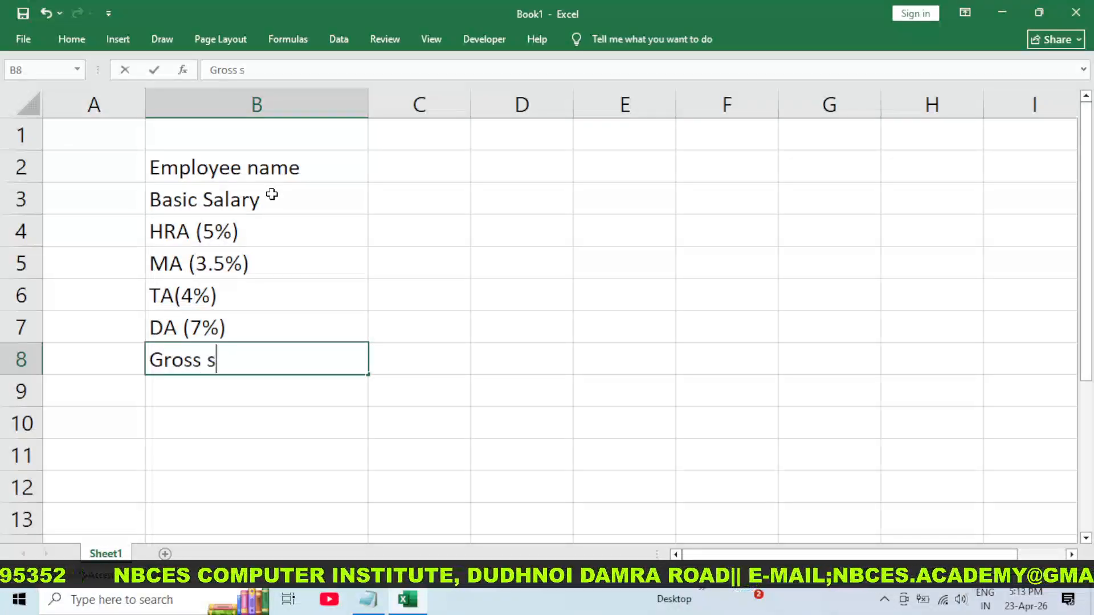
{"action": "type", "text": "alary"}
{"action": "key", "text": "Tab"}
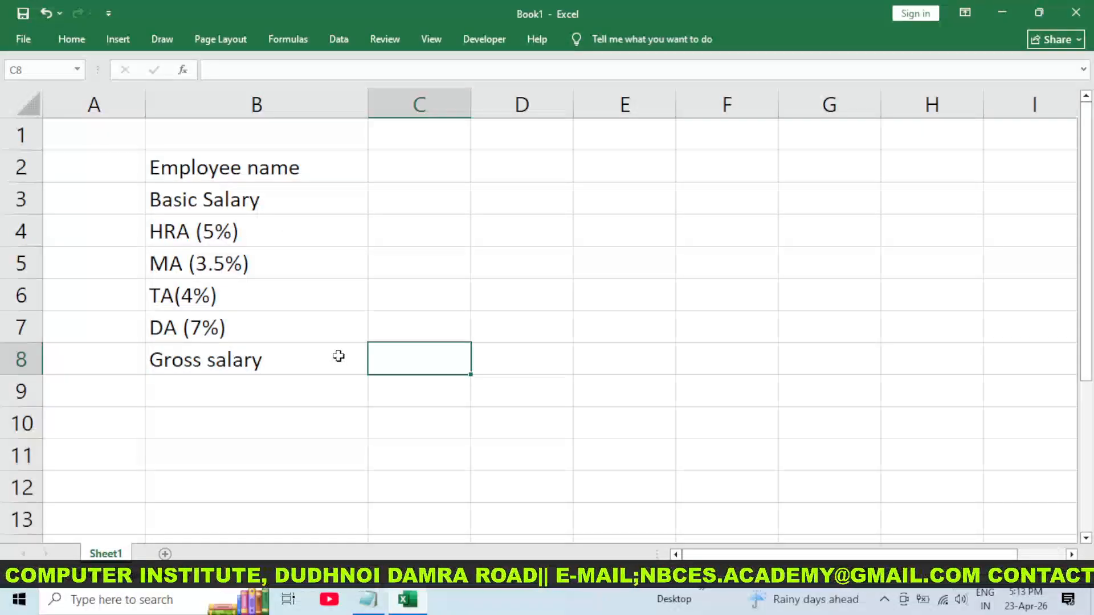
Change the font of the entire worksheet to Times New Roman
{"action": "key", "text": "ctrl+a"}
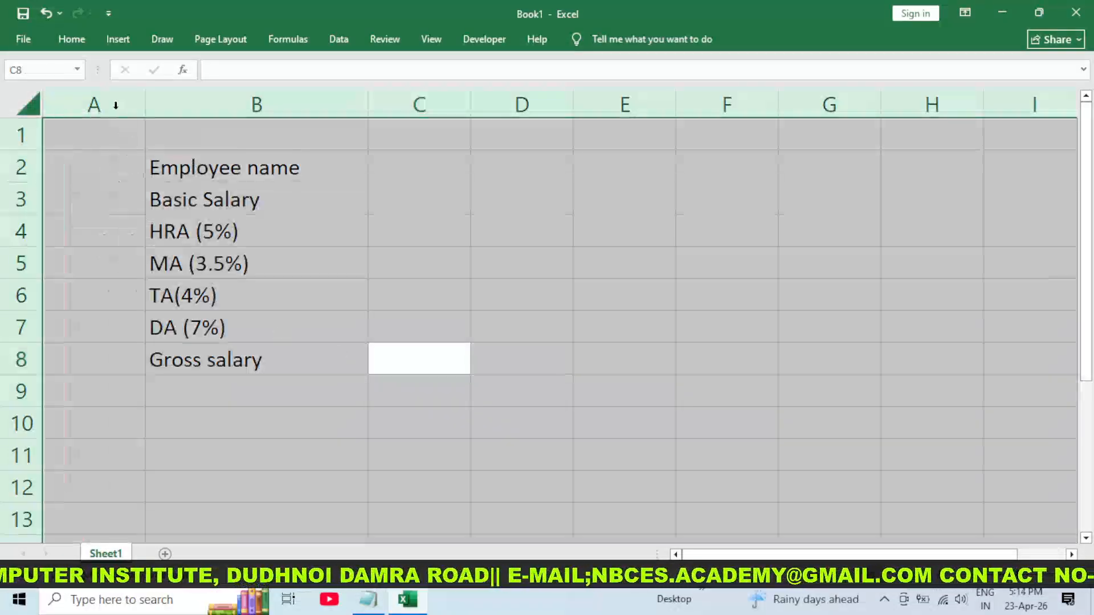
{"action": "left_click", "coordinate": [72, 39]}
{"action": "left_click", "coordinate": [182, 71]}
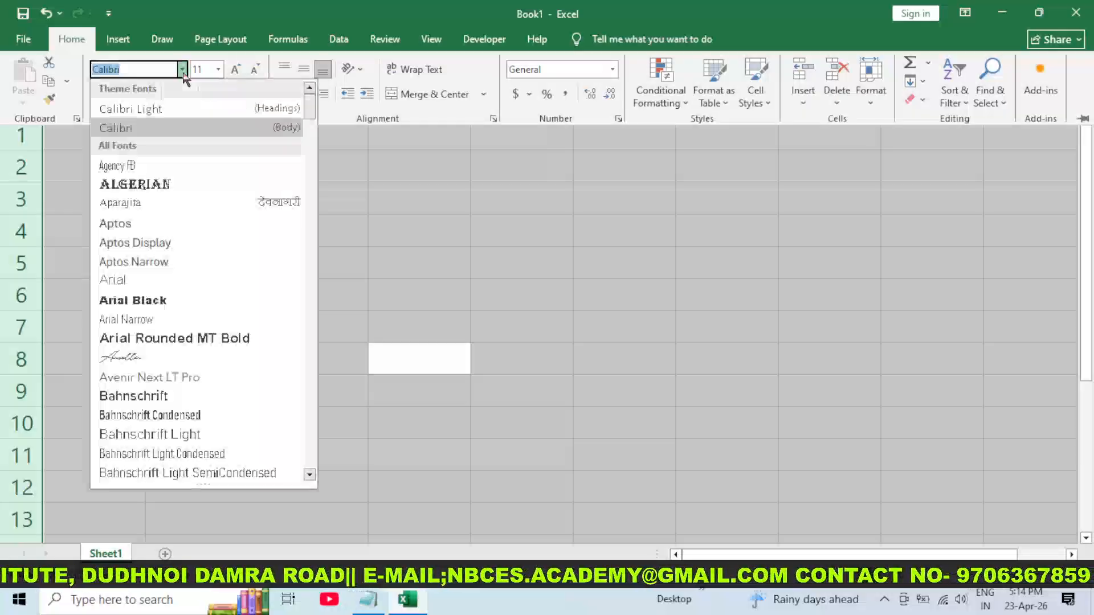
{"action": "type", "text": "Times New Roman"}
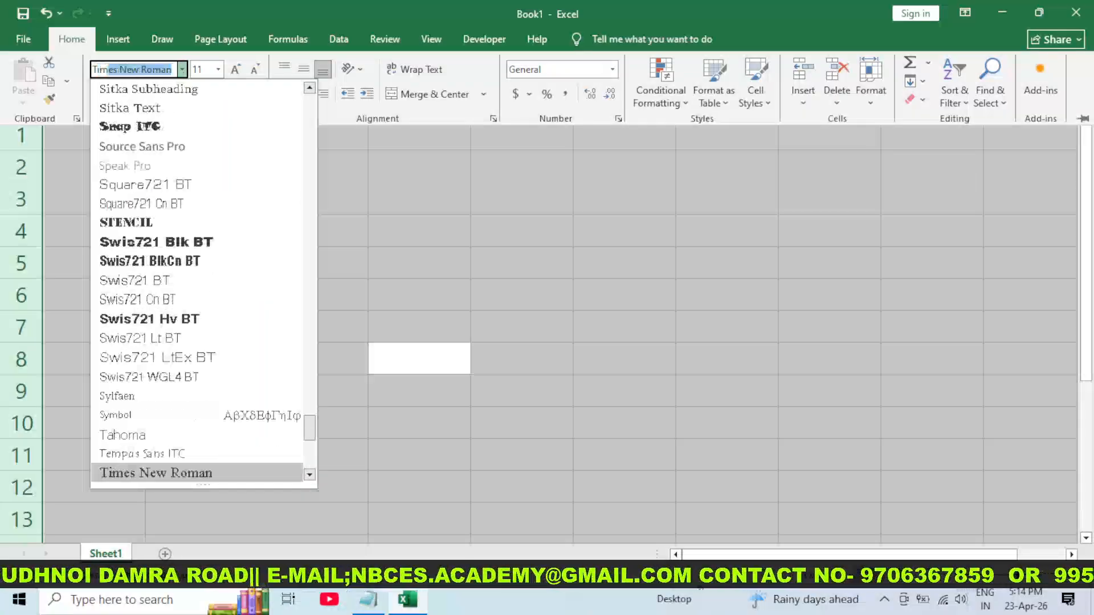
{"action": "key", "text": "Return"}
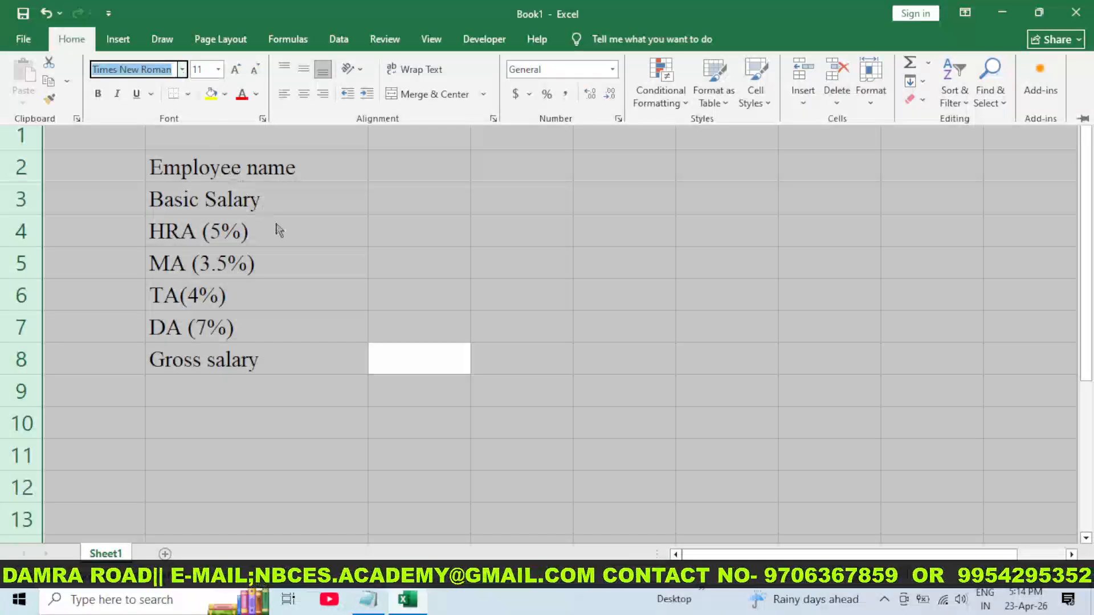
{"action": "left_click", "coordinate": [379, 271]}
{"action": "left_click", "coordinate": [623, 327]}
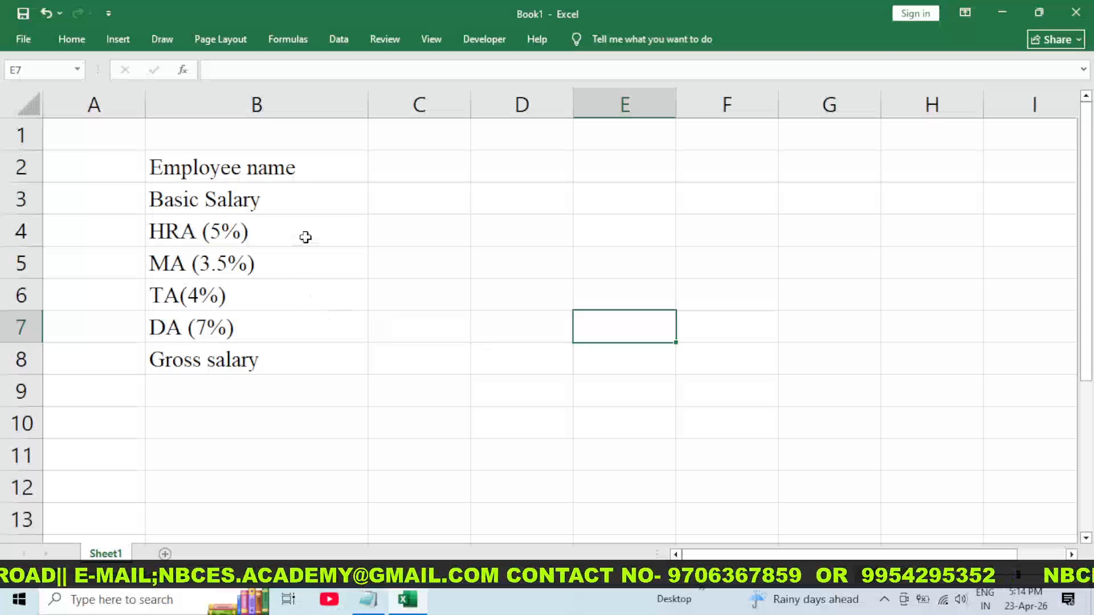
Shrink column C to a very narrow spacer and widen column D to about twice its default width
{"action": "left_click_drag", "start_coordinate": [471, 103], "coordinate": [382, 104]}
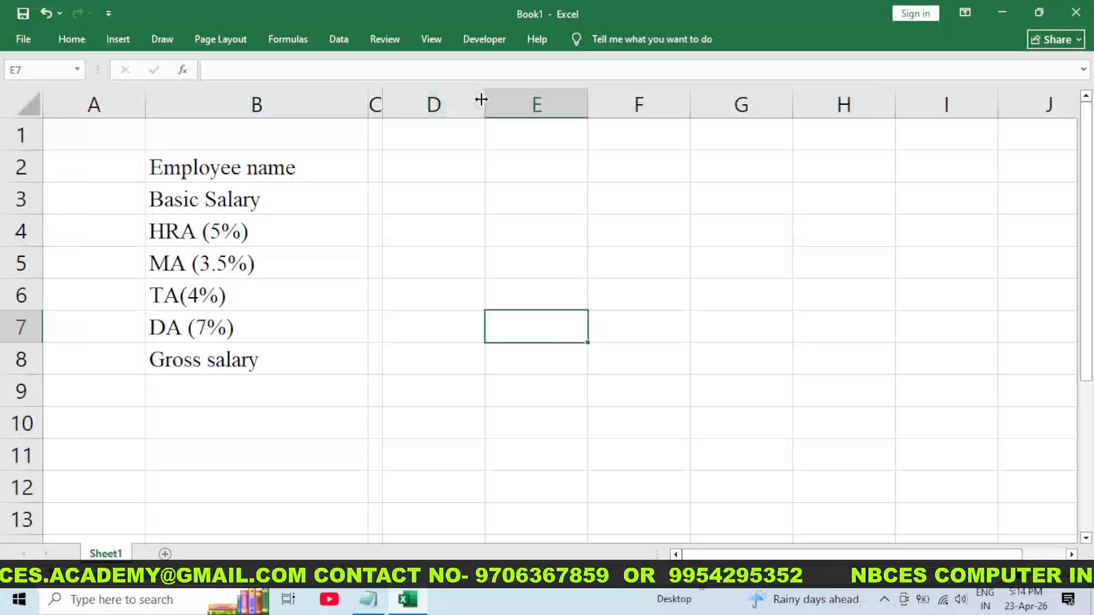
{"action": "left_click_drag", "start_coordinate": [482, 102], "coordinate": [593, 101]}
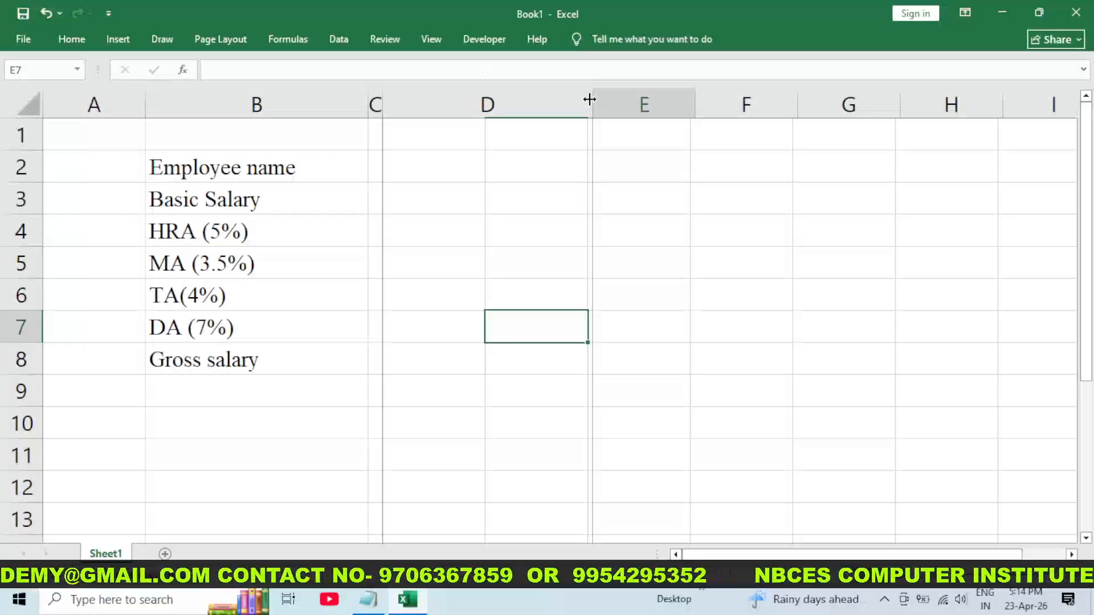
{"action": "left_click", "coordinate": [371, 409]}
Enter the provident fund label "PF (3%)" in cell B10, taking its rate from the Notepad deductions list
{"action": "left_click", "coordinate": [177, 415]}
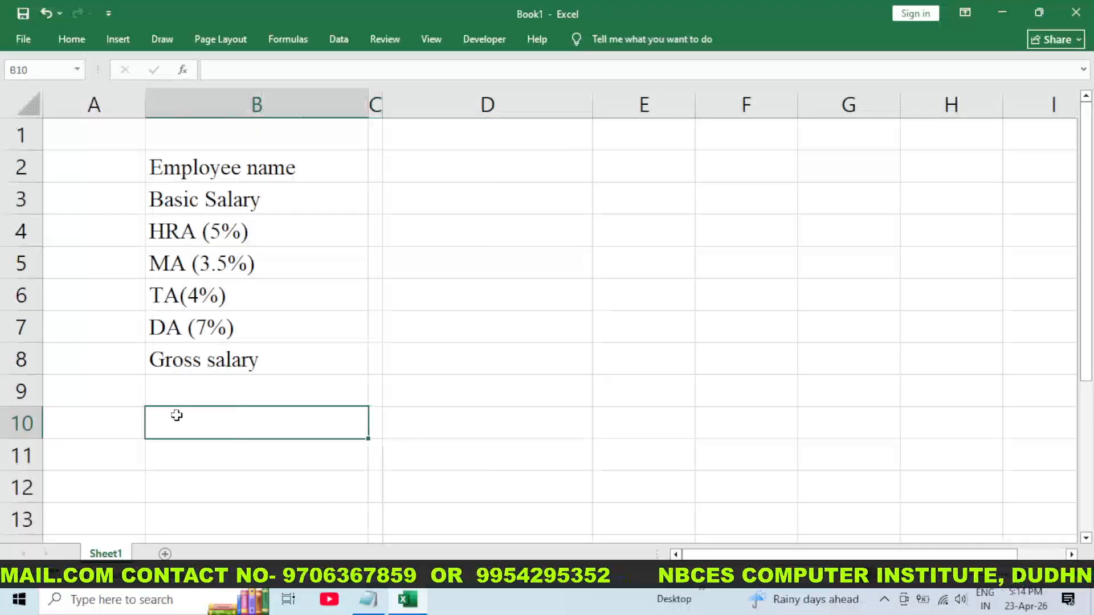
{"action": "key", "text": "alt+Tab"}
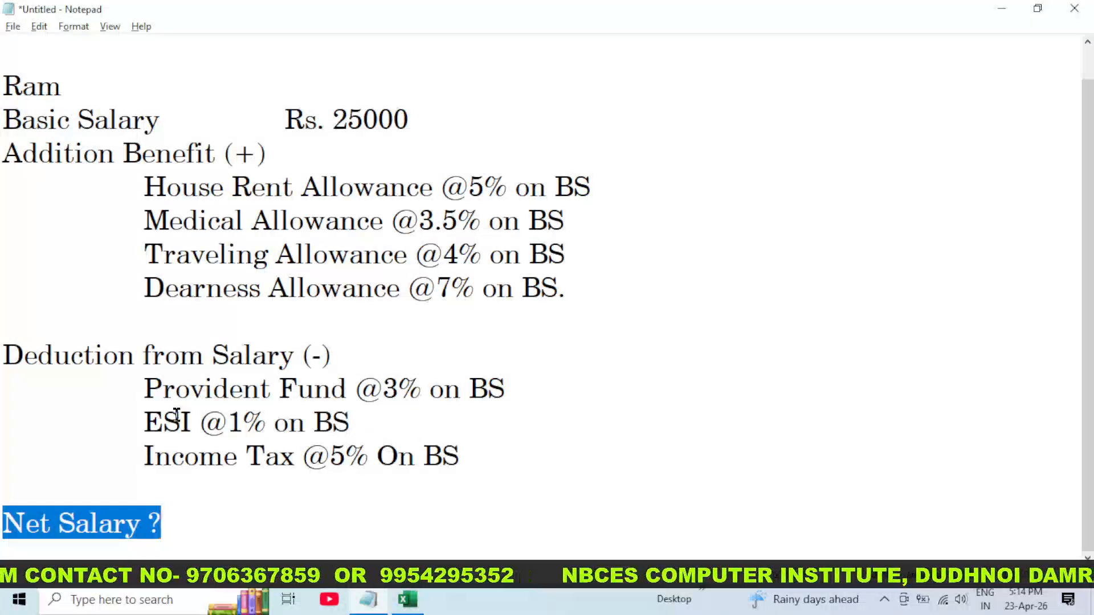
{"action": "key", "text": "alt+Tab"}
{"action": "type", "text": "P"}
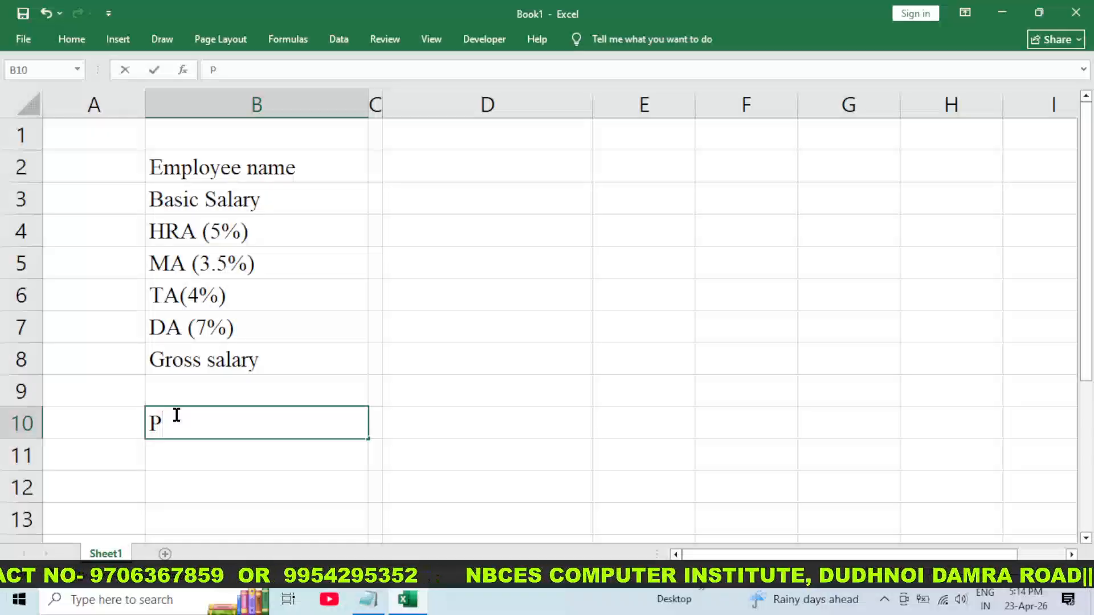
{"action": "type", "text": "F"}
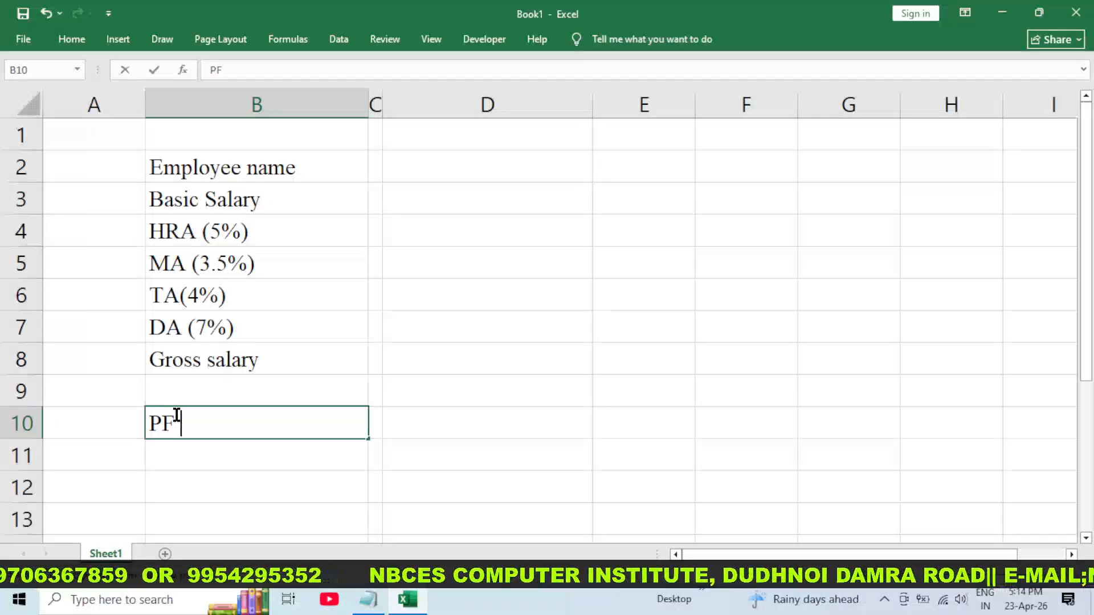
{"action": "type", "text": " ("}
{"action": "key", "text": "alt+Tab"}
{"action": "key", "text": "alt+Tab"}
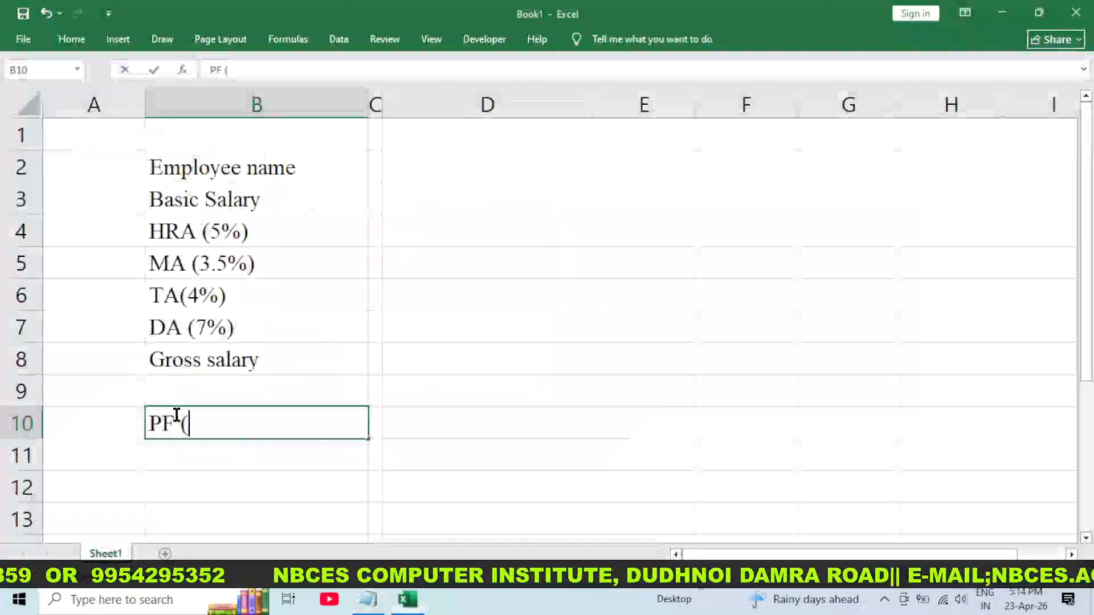
{"action": "type", "text": "3%"}
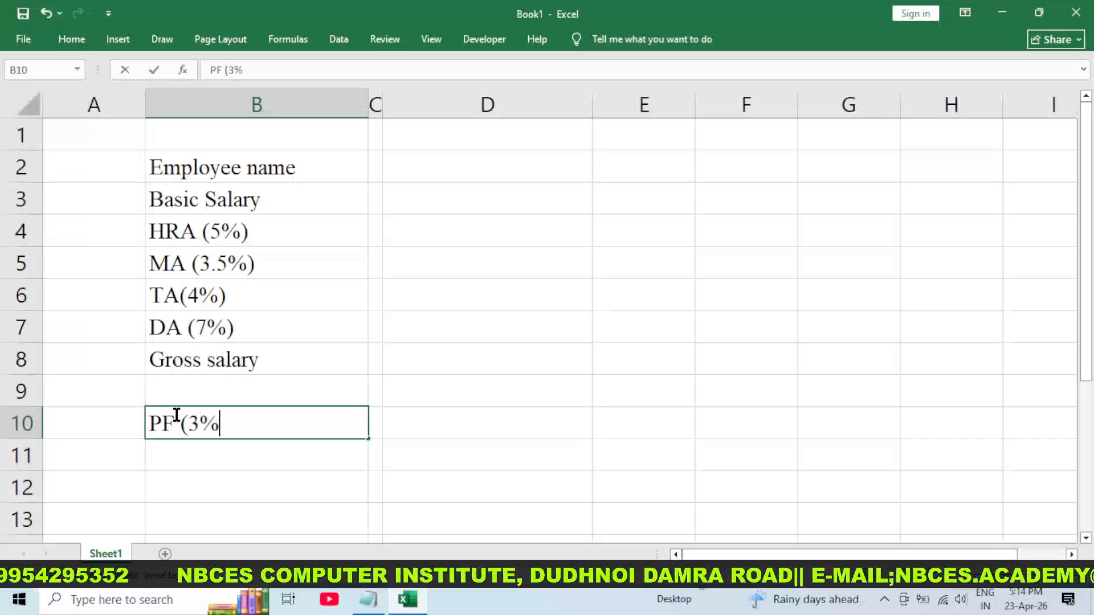
{"action": "type", "text": ")"}
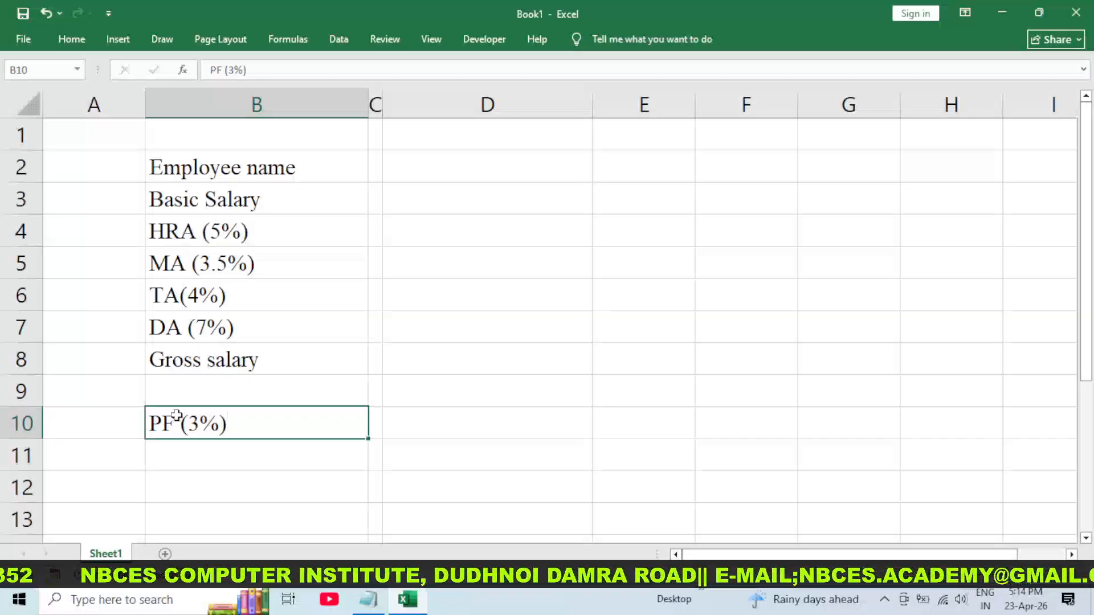
{"action": "key", "text": "Return"}
Enter the label "ESI (1%)" in cell B11, taking its rate from the Notepad deductions list
{"action": "key", "text": "alt+Tab"}
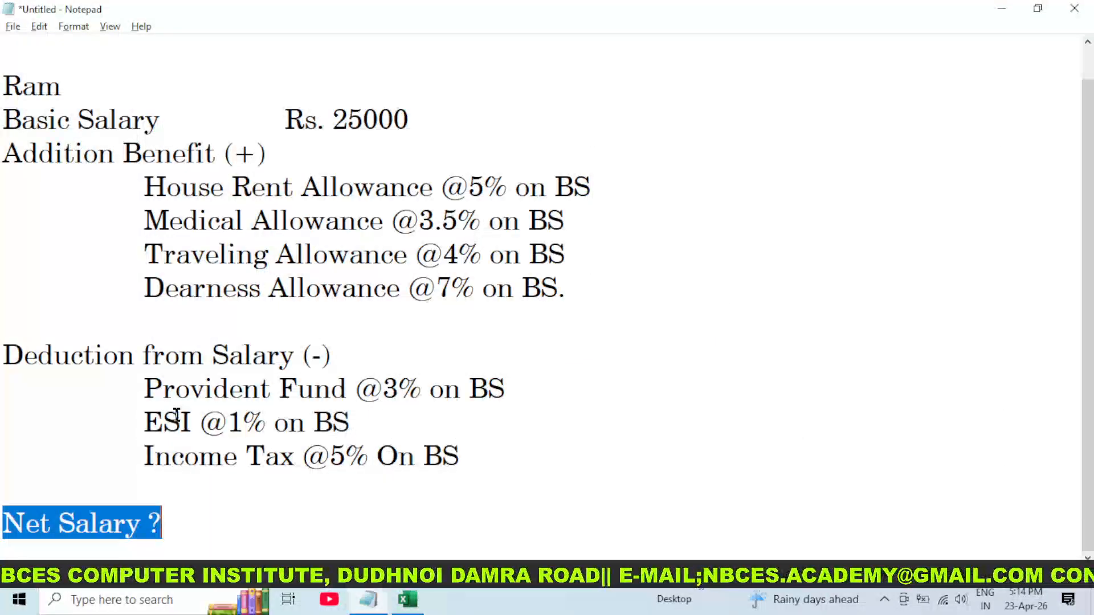
{"action": "key", "text": "alt+Tab"}
{"action": "type", "text": "ES"}
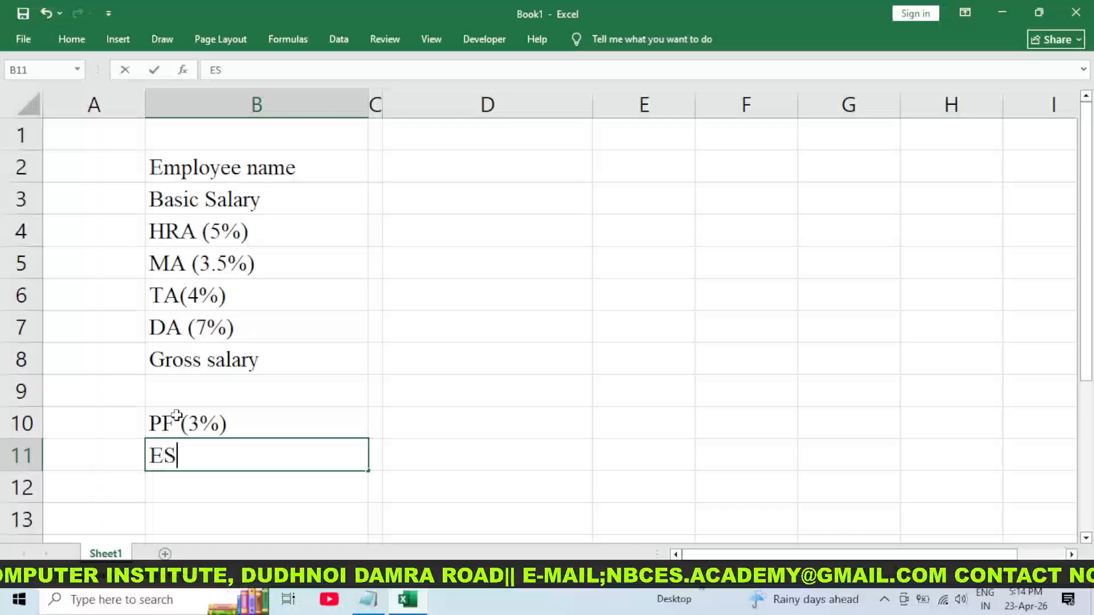
{"action": "type", "text": "I (1"}
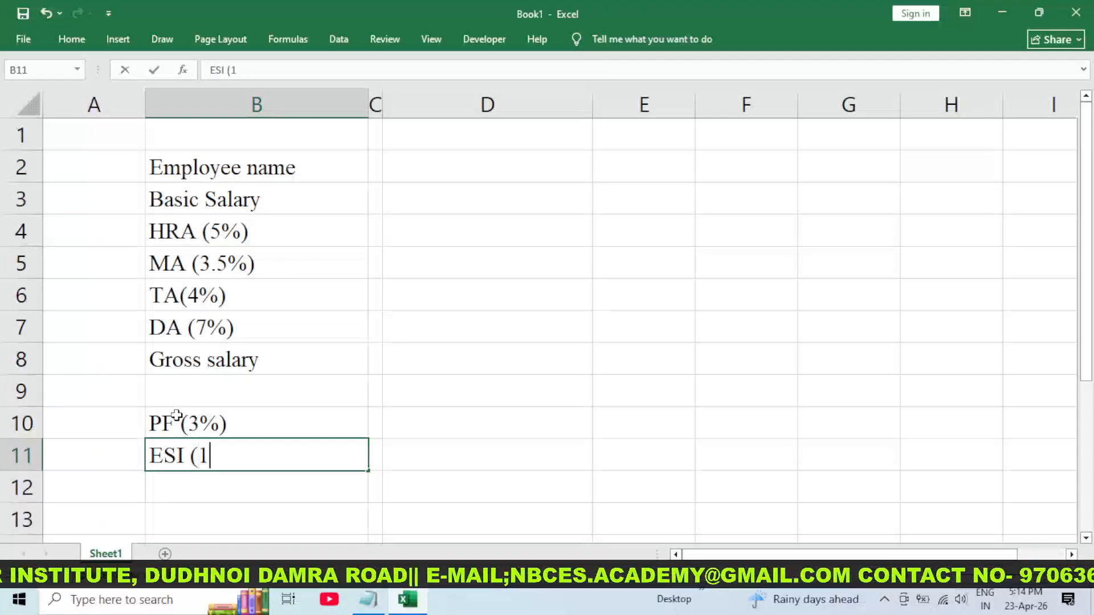
{"action": "type", "text": "%)"}
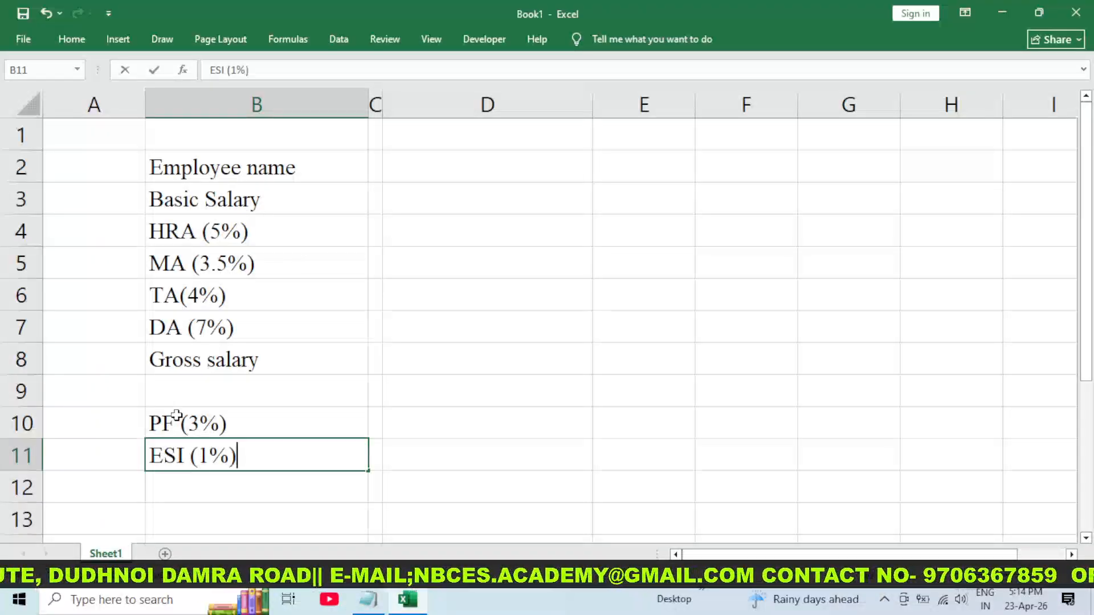
{"action": "key", "text": "Return"}
Enter the income tax label "IT (5%)" in cell B12, taking its rate from the Notepad deductions list
{"action": "key", "text": "alt+Tab"}
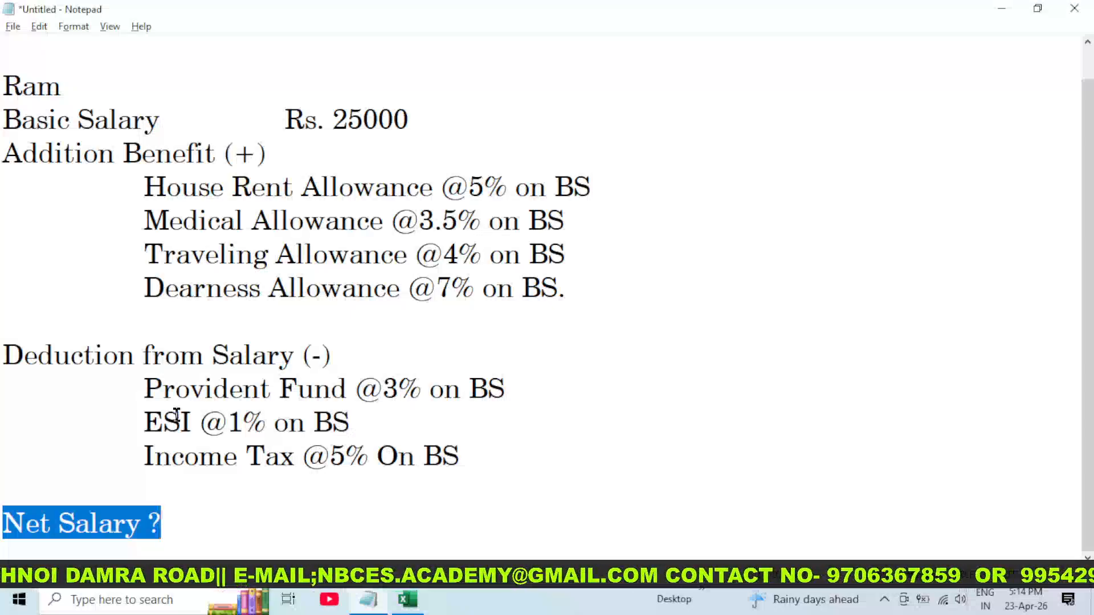
{"action": "key", "text": "alt+Tab"}
{"action": "type", "text": "IT"}
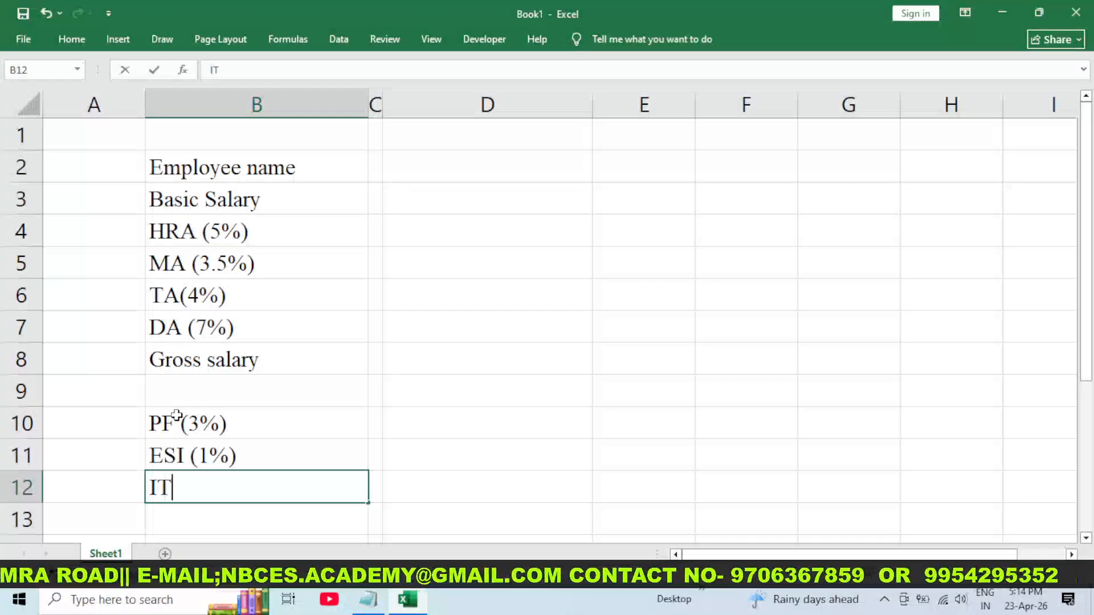
{"action": "type", "text": " (5"}
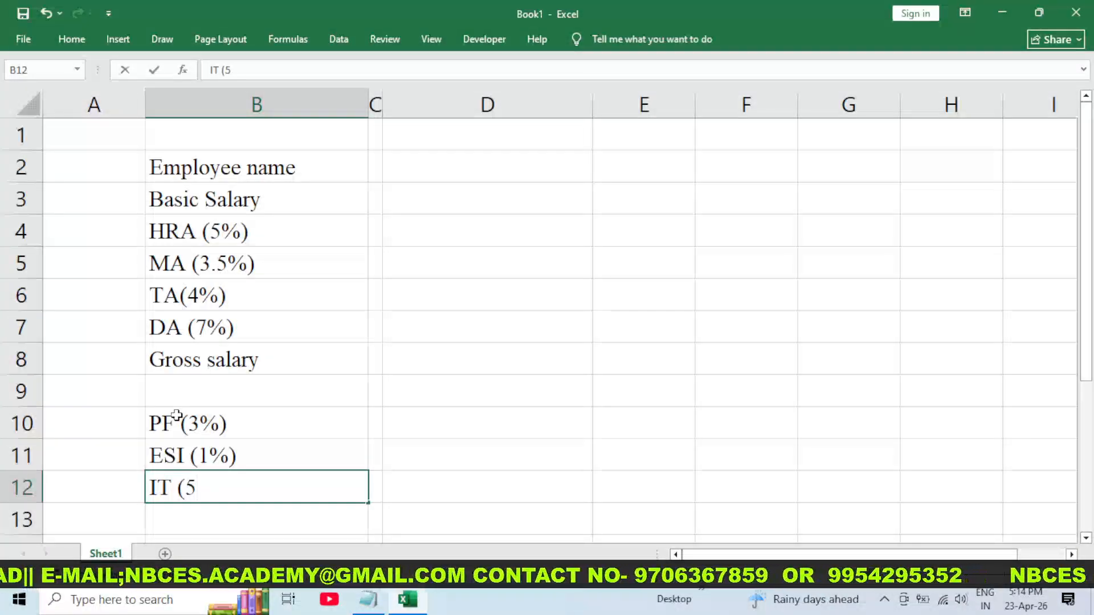
{"action": "type", "text": "%)"}
{"action": "key", "text": "Return"}
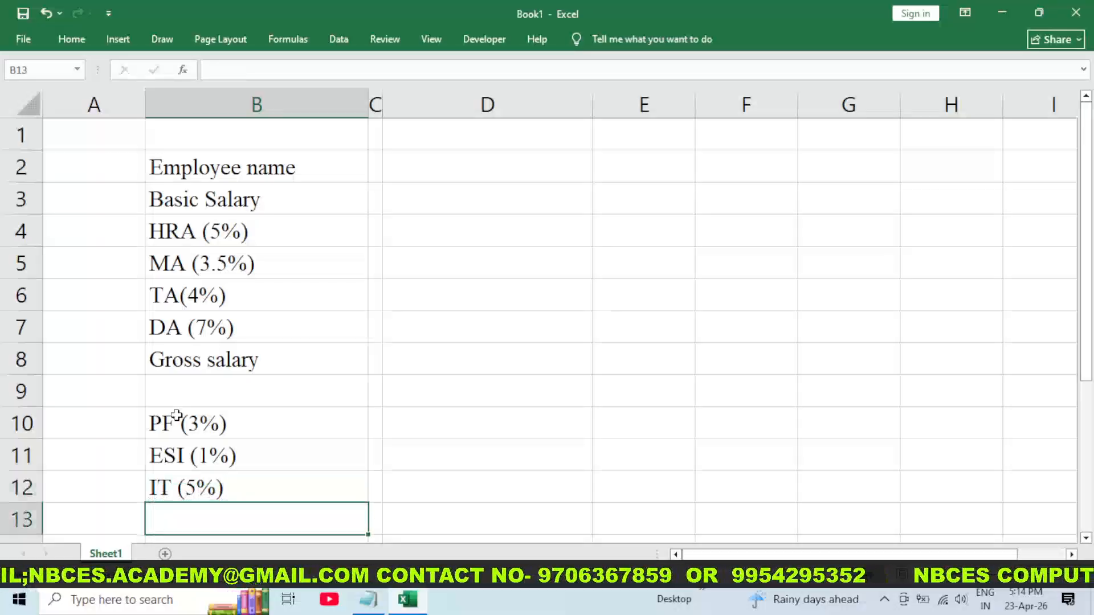
Enter the label "Total deduction" in cell B13, below the deduction rows
{"action": "type", "text": "Tot"}
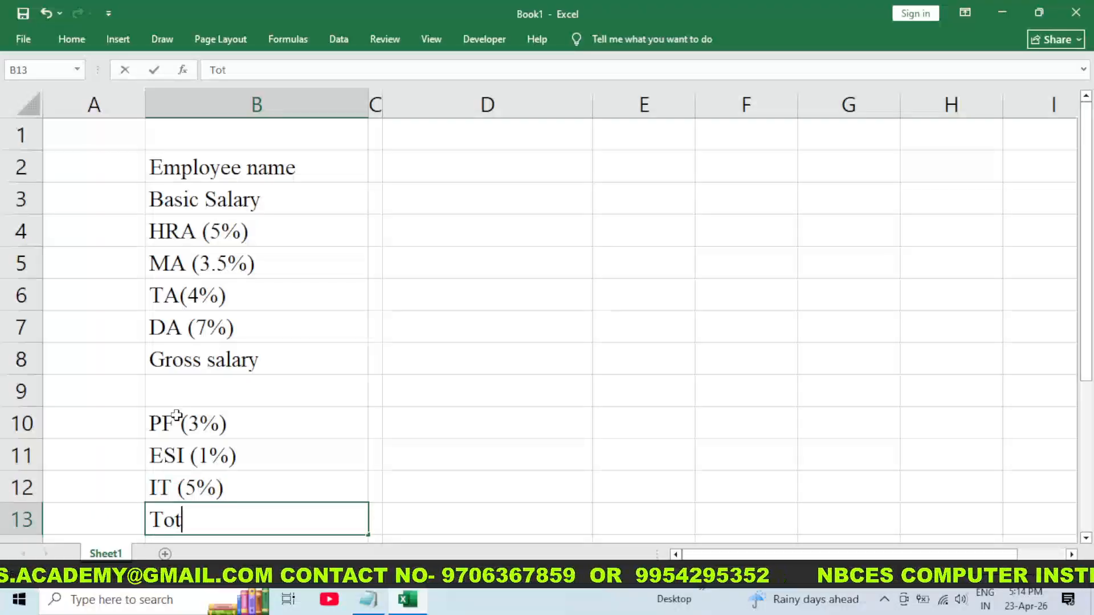
{"action": "type", "text": "al de"}
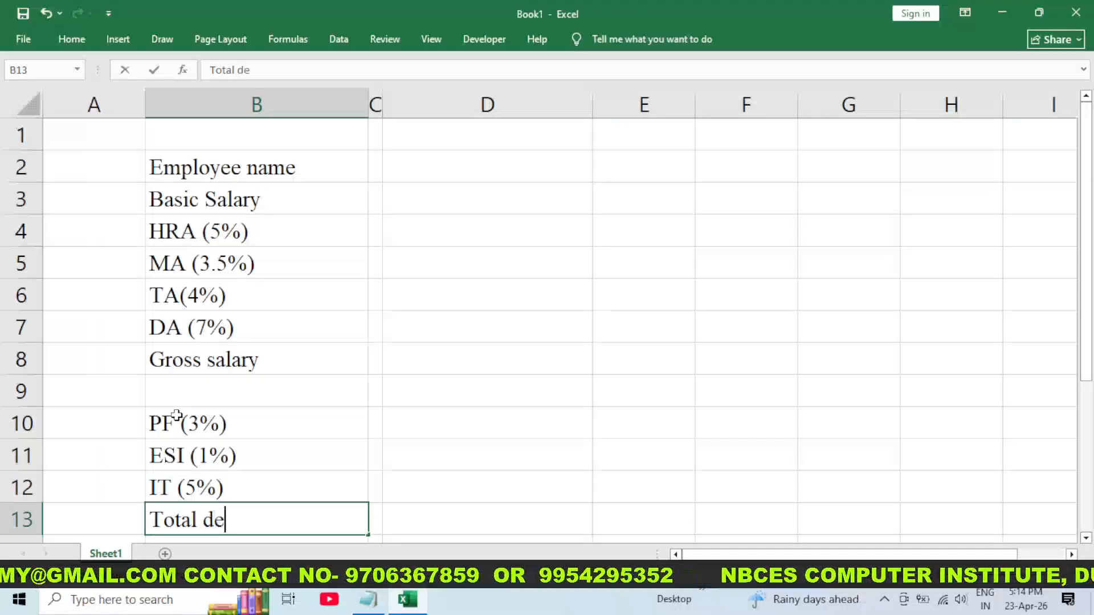
{"action": "type", "text": "duction"}
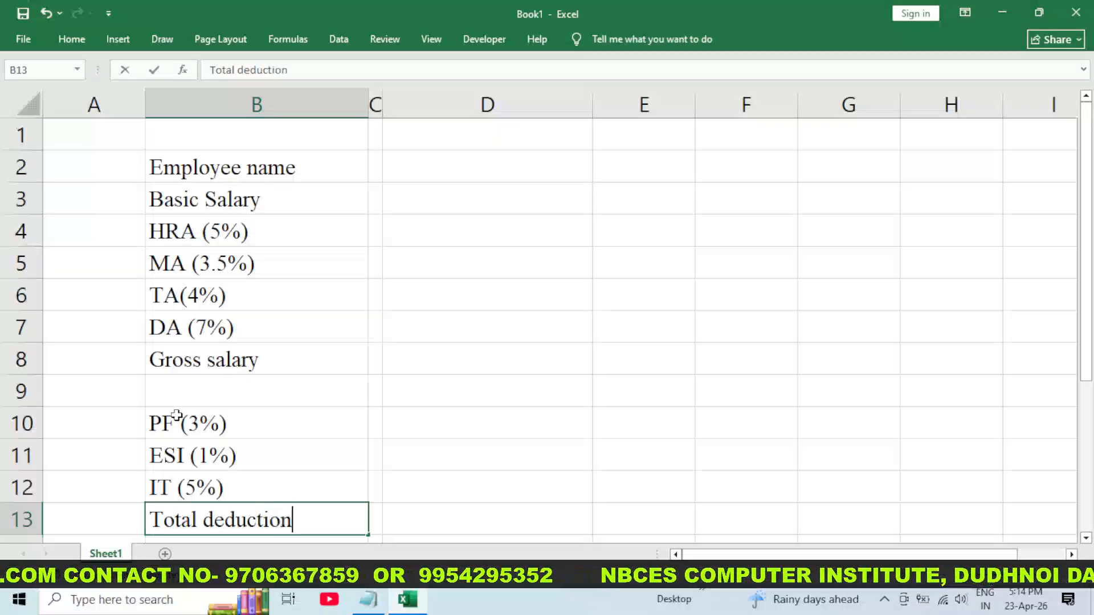
{"action": "key", "text": "Tab"}
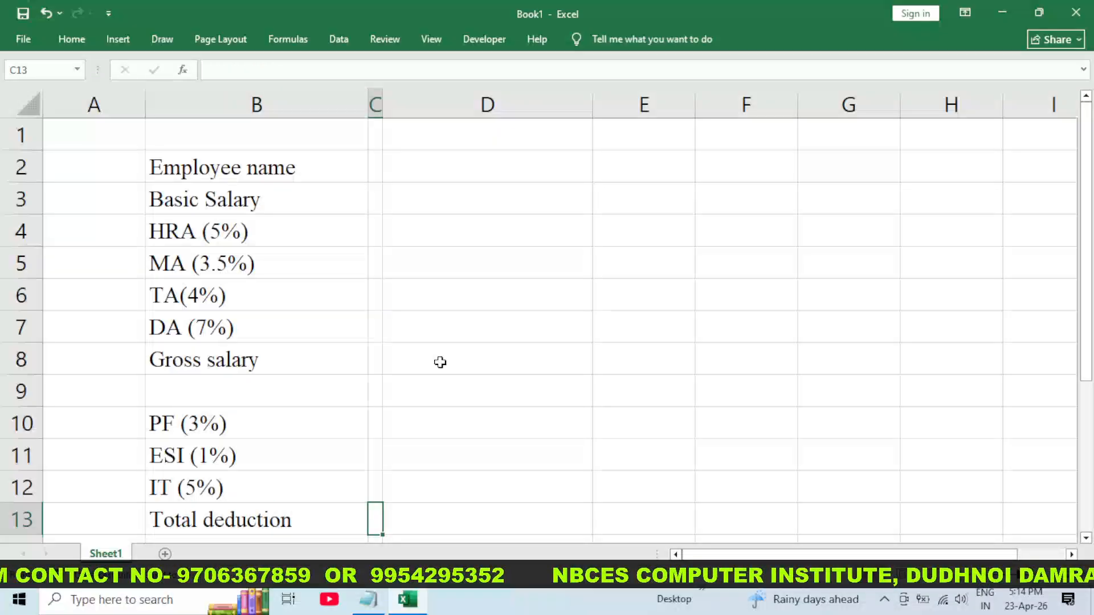
Enter the employee's name from the Notepad notes in cell D2, beside the "Employee name" label
{"action": "left_click", "coordinate": [415, 174]}
{"action": "key", "text": "alt+Tab"}
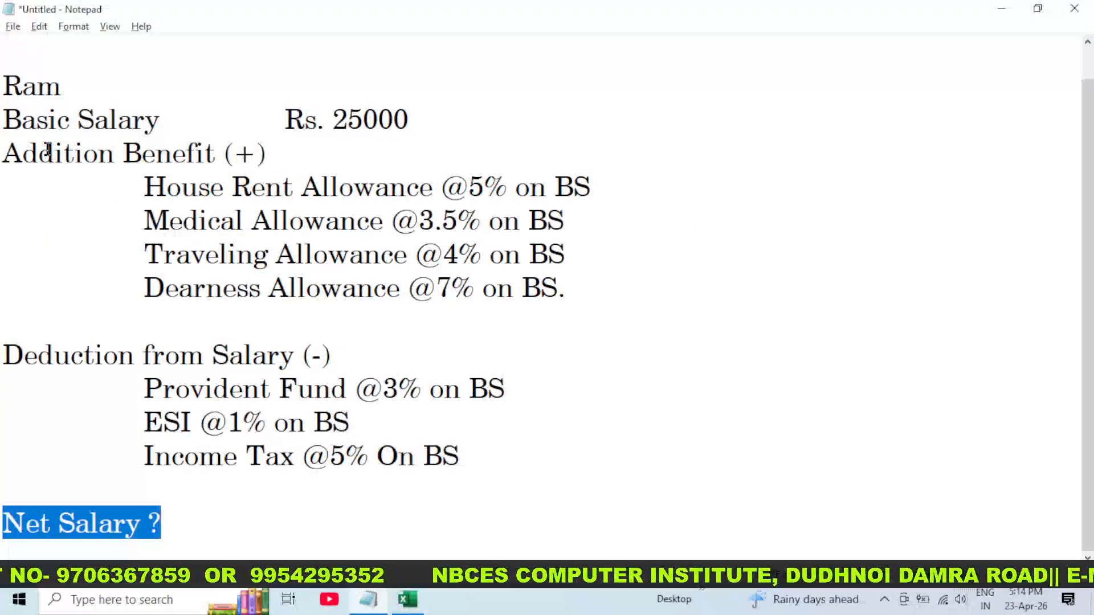
{"action": "key", "text": "alt+Tab"}
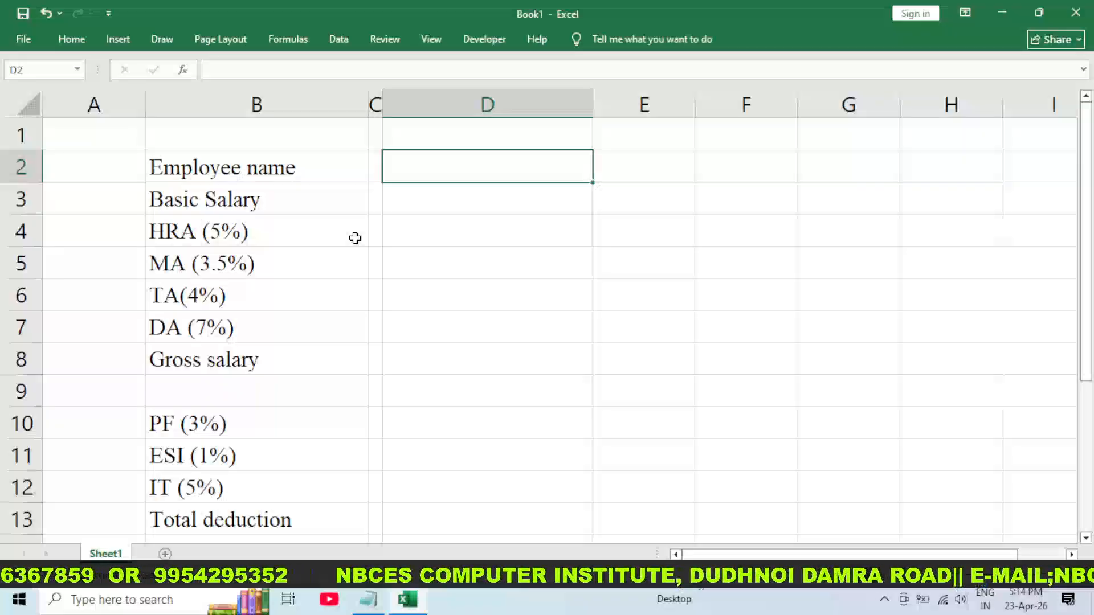
{"action": "type", "text": "Ram"}
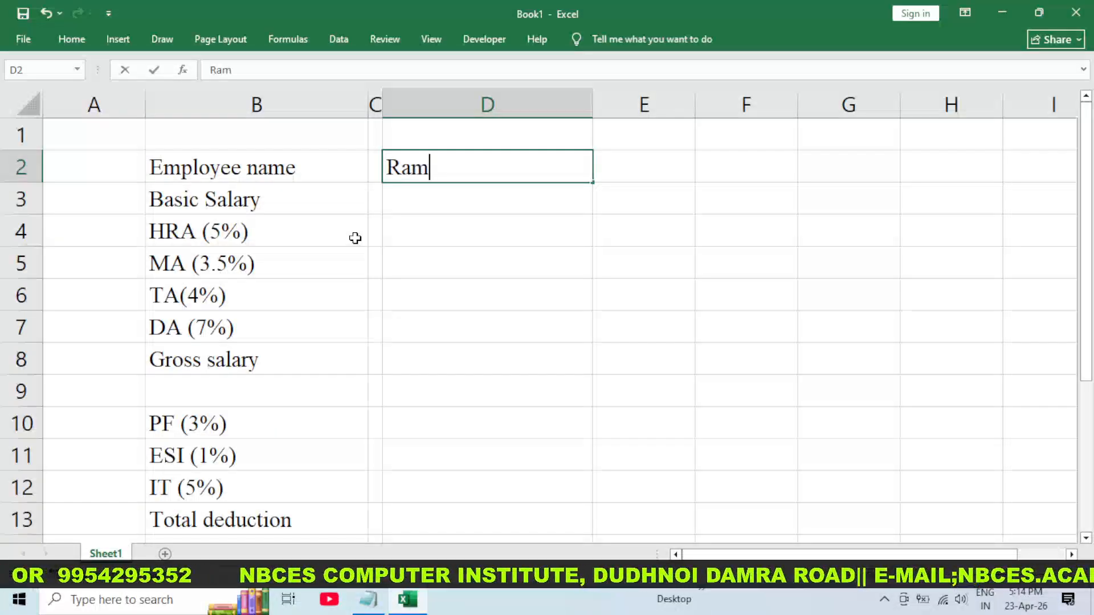
{"action": "key", "text": "Return"}
Enter the basic salary of 25000 from the Notepad notes in cell D3
{"action": "key", "text": "alt+Tab"}
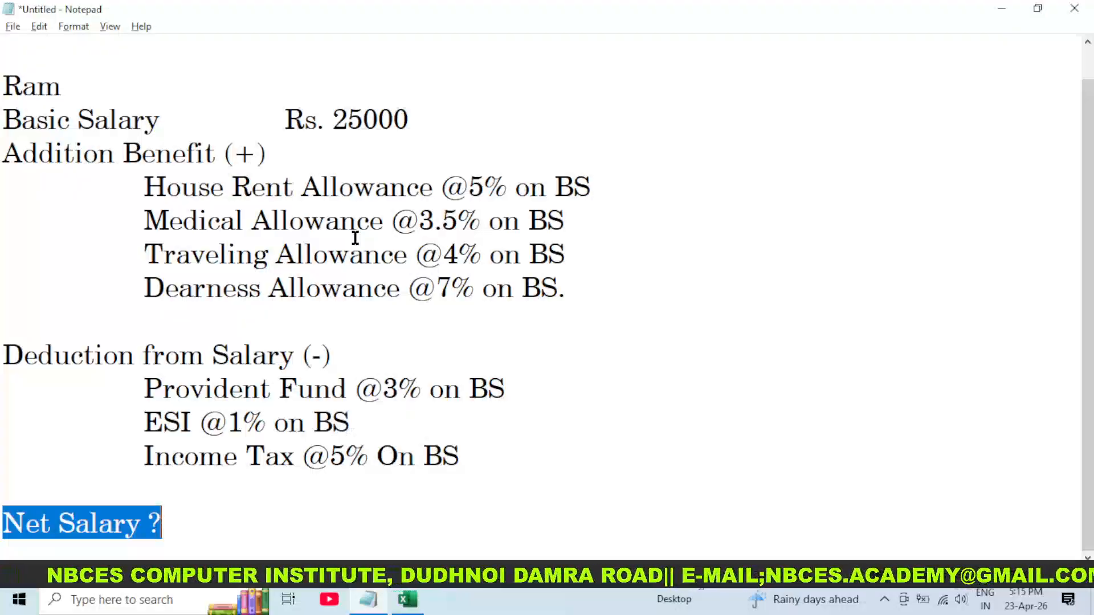
{"action": "key", "text": "alt+Tab"}
{"action": "type", "text": "250"}
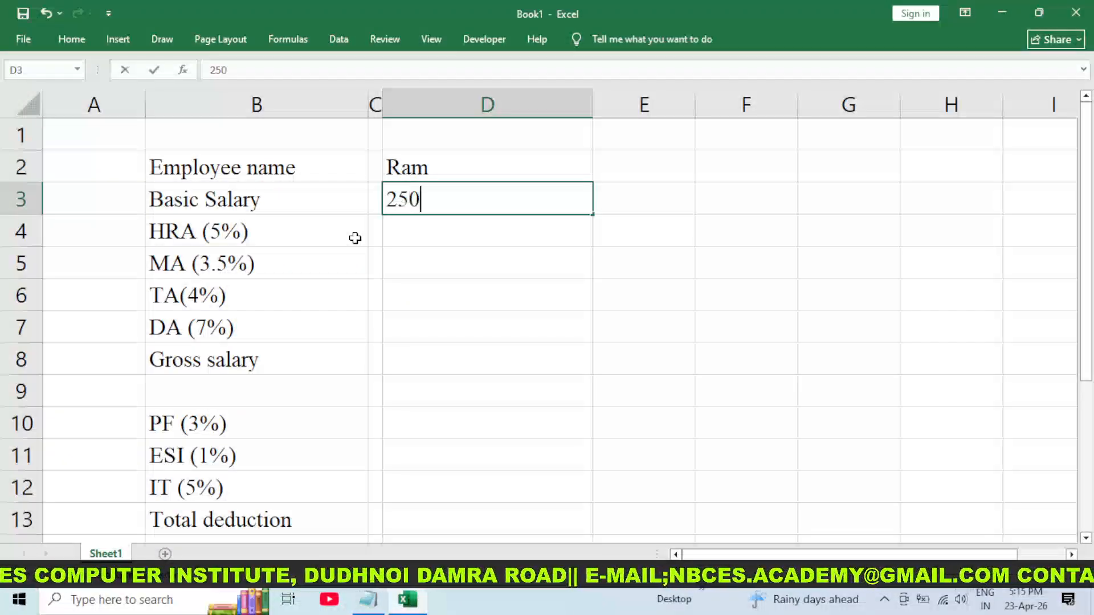
{"action": "type", "text": "00"}
{"action": "key", "text": "Return"}
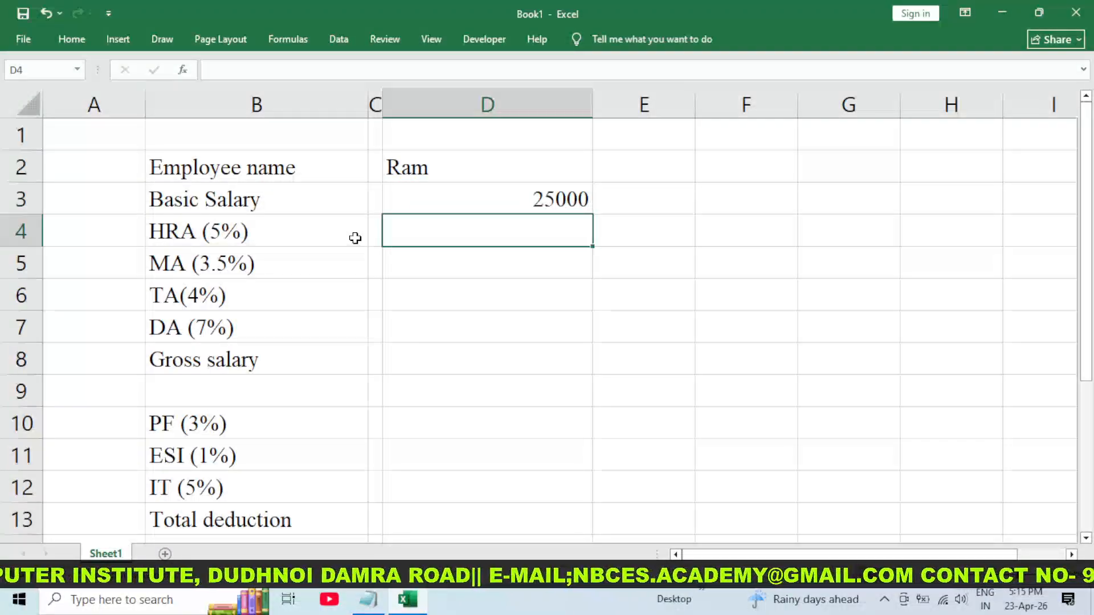
Calculate the HRA in cell D4 with the formula =D3*5%, based on the basic salary
{"action": "type", "text": "="}
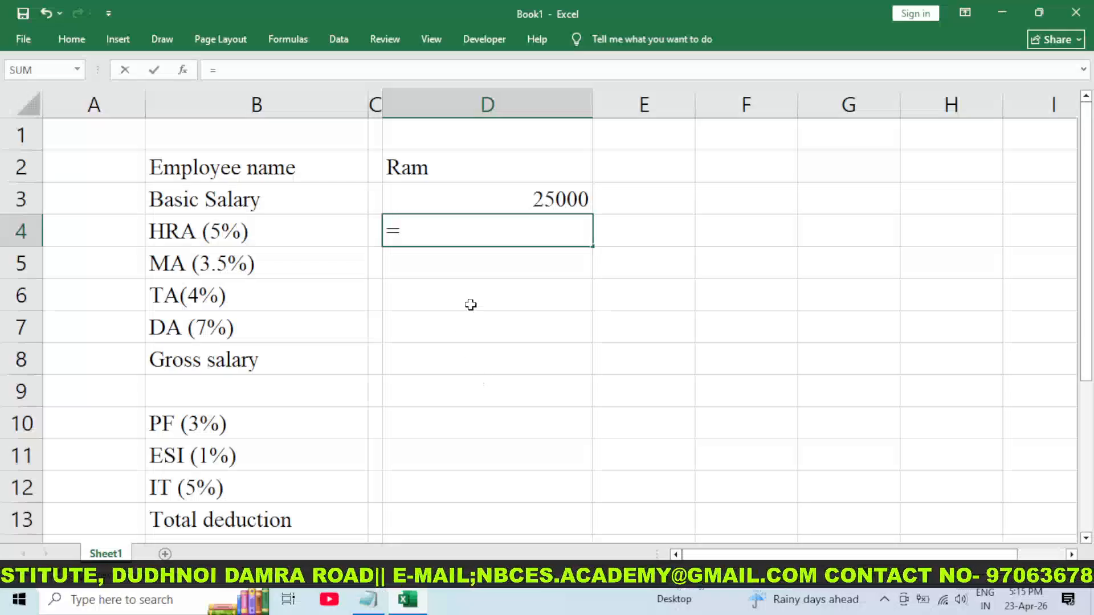
{"action": "left_click", "coordinate": [442, 201]}
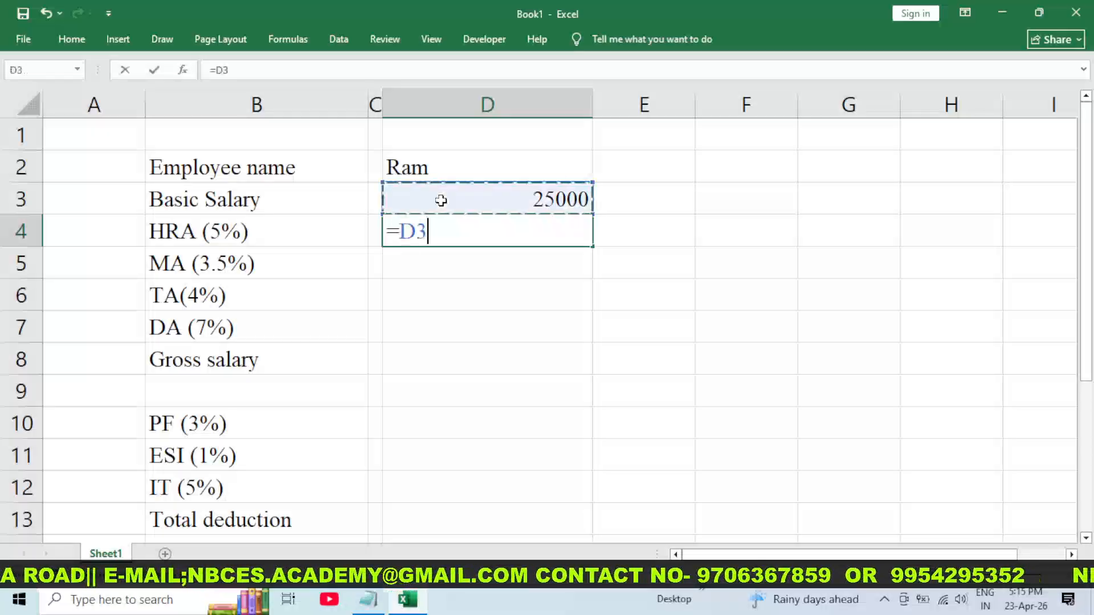
{"action": "type", "text": "*5"}
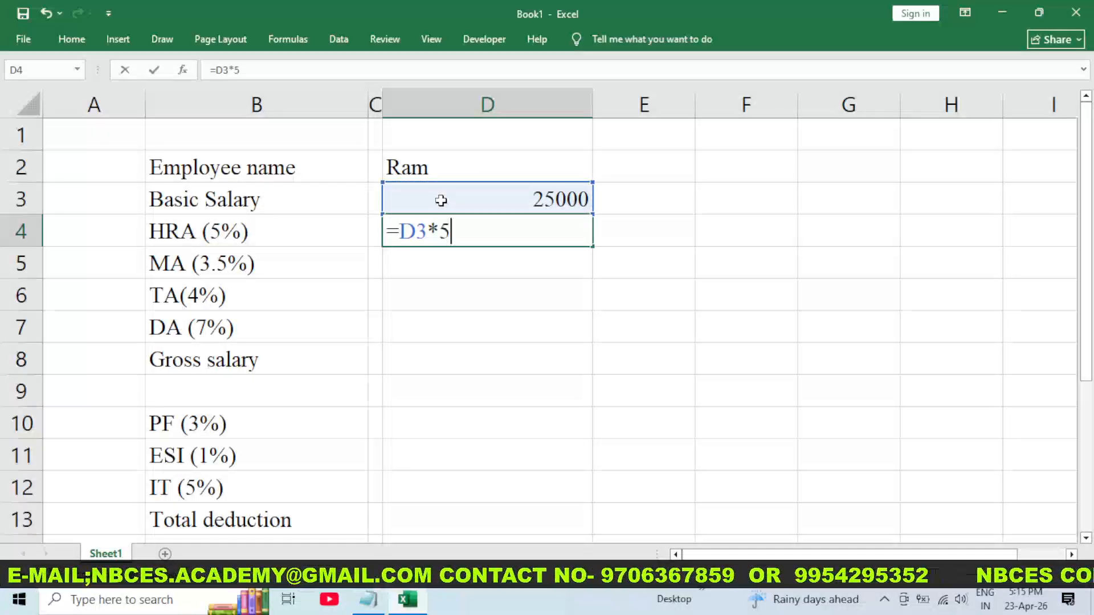
{"action": "type", "text": "%"}
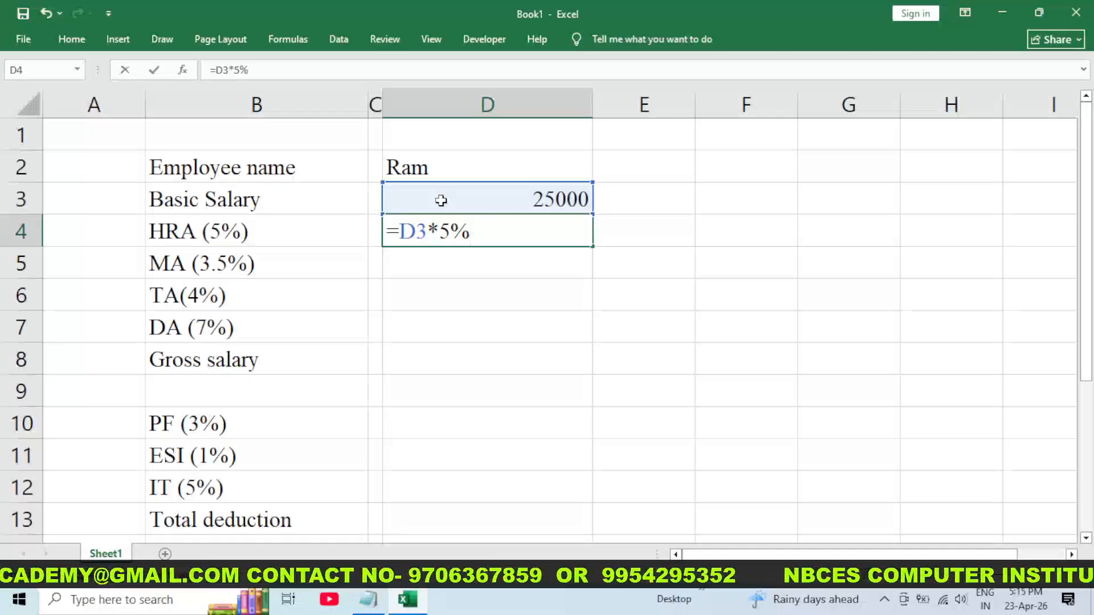
{"action": "key", "text": "Return"}
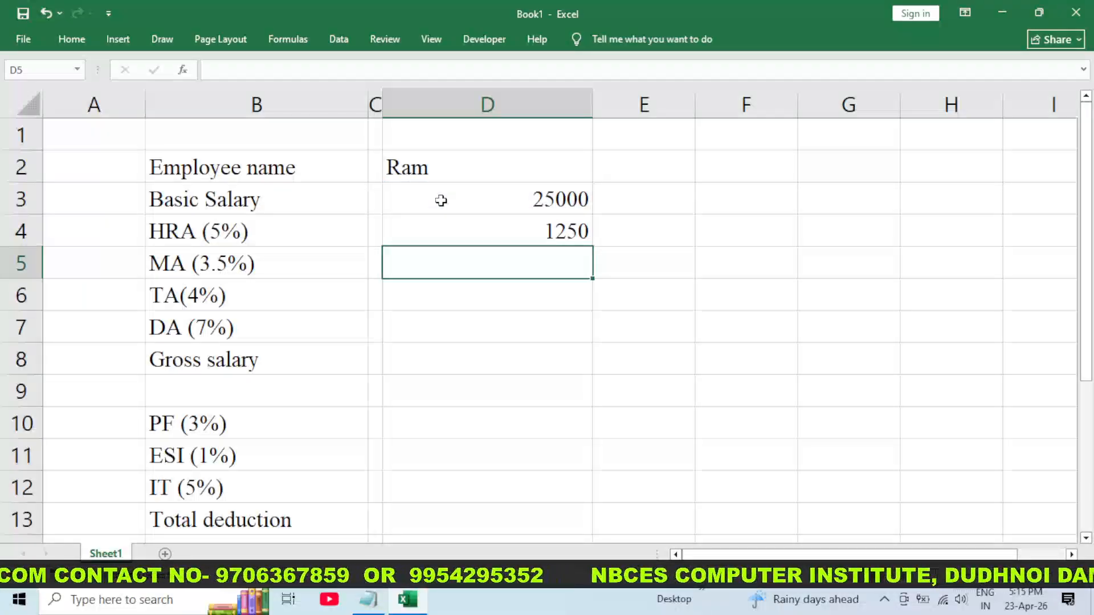
Calculate the medical allowance in cell D5 with the formula =D3*3.5%
{"action": "type", "text": "="}
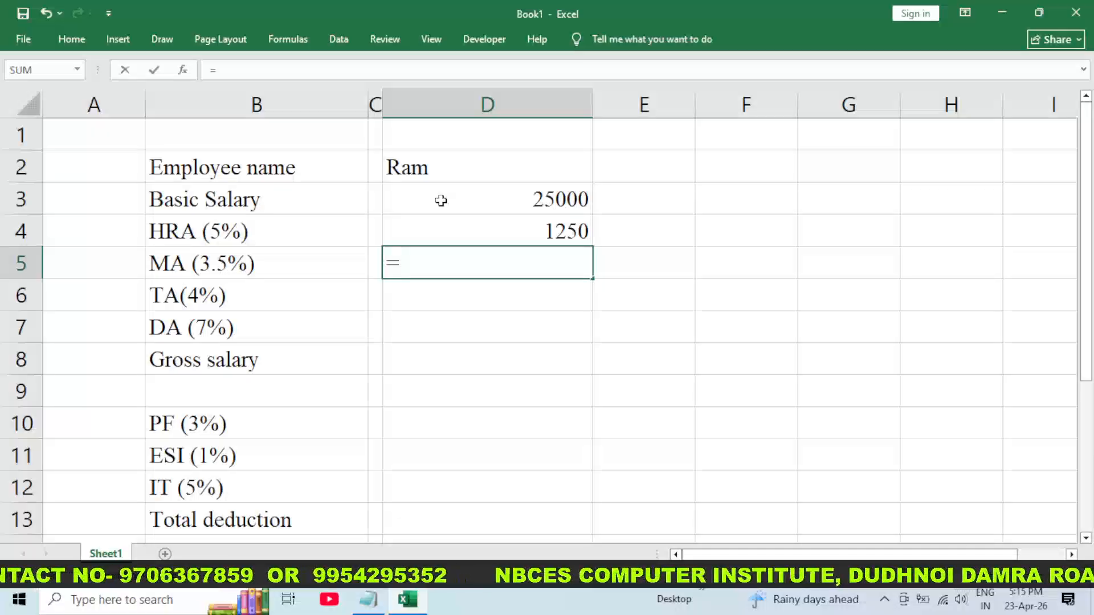
{"action": "left_click", "coordinate": [441, 200]}
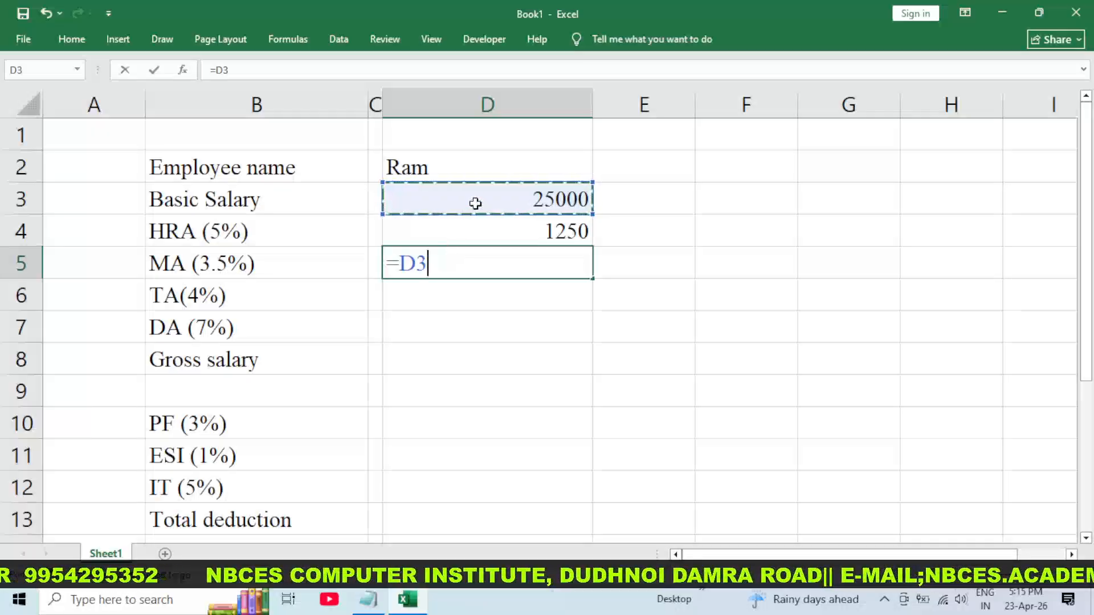
{"action": "type", "text": "*"}
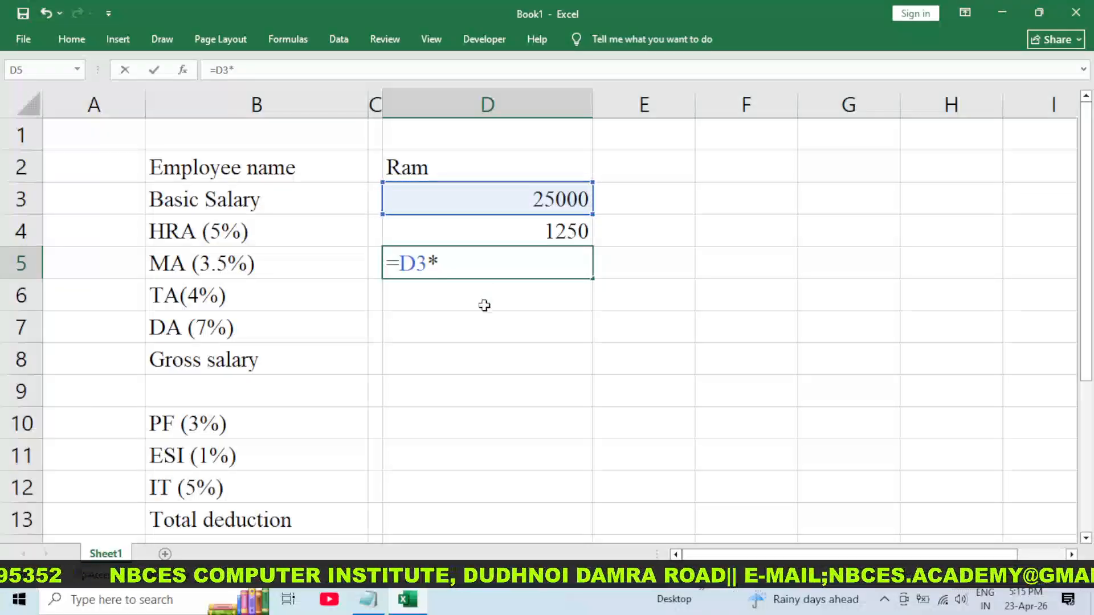
{"action": "type", "text": "3."}
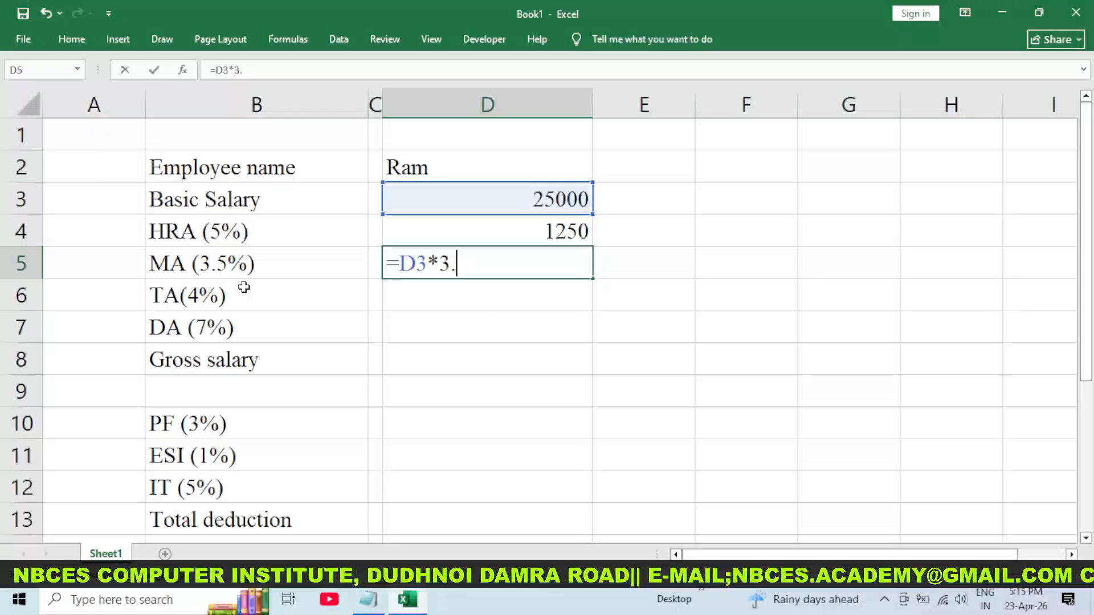
{"action": "type", "text": "5%"}
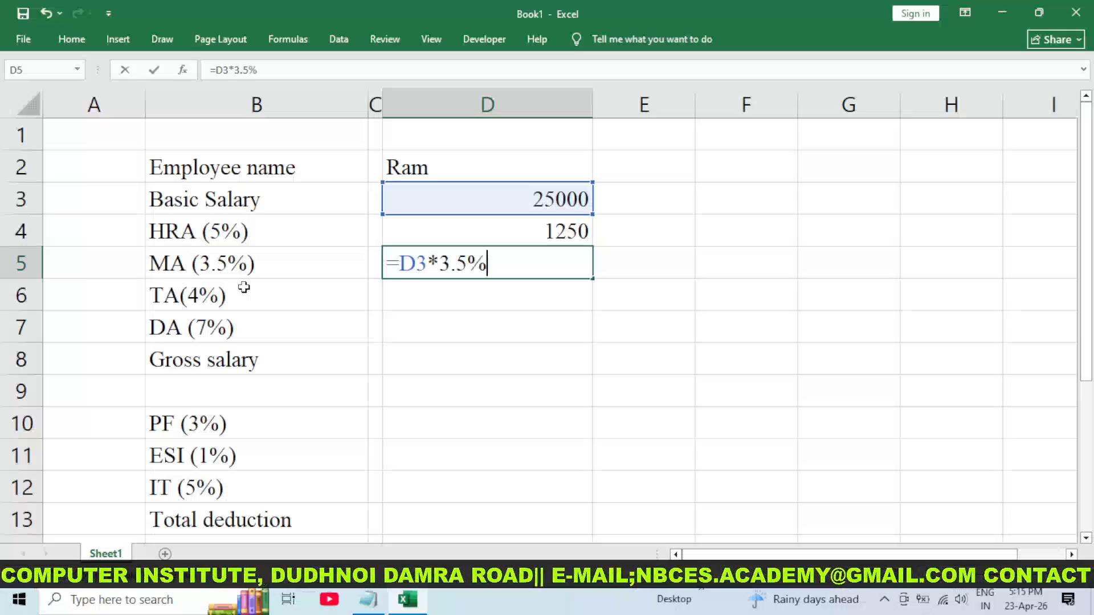
{"action": "key", "text": "Return"}
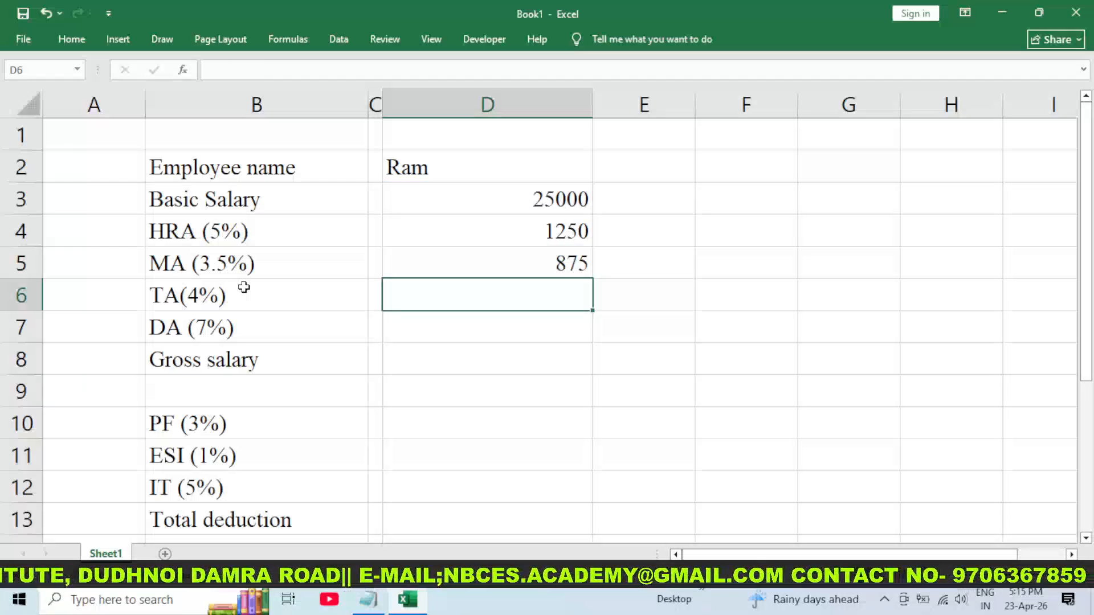
Calculate the traveling allowance in cell D6 with the formula =D3*4%
{"action": "type", "text": "="}
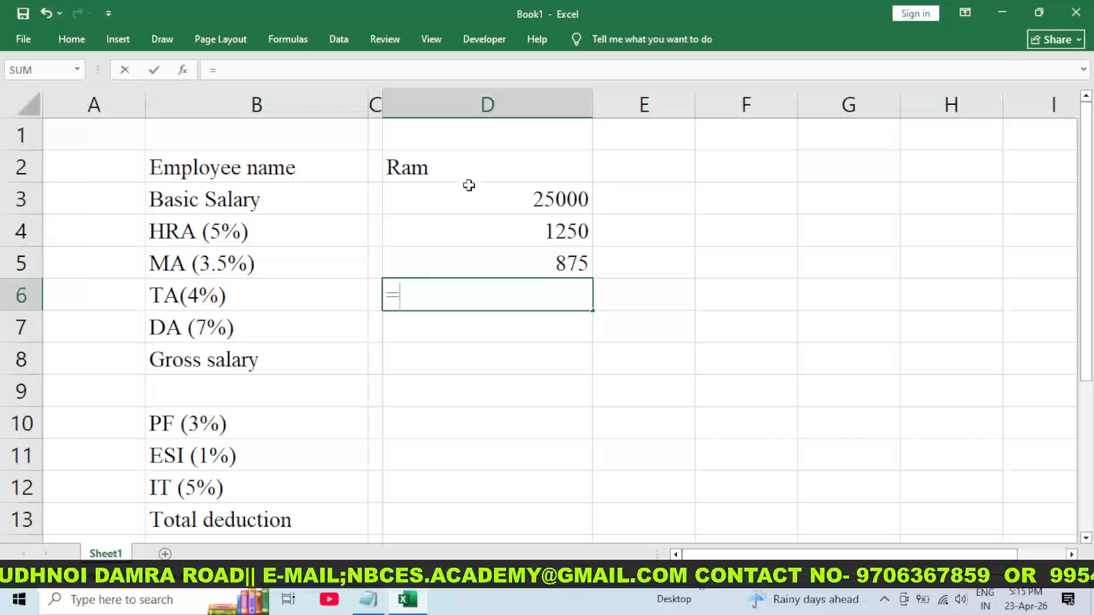
{"action": "left_click", "coordinate": [468, 188]}
{"action": "type", "text": "*"}
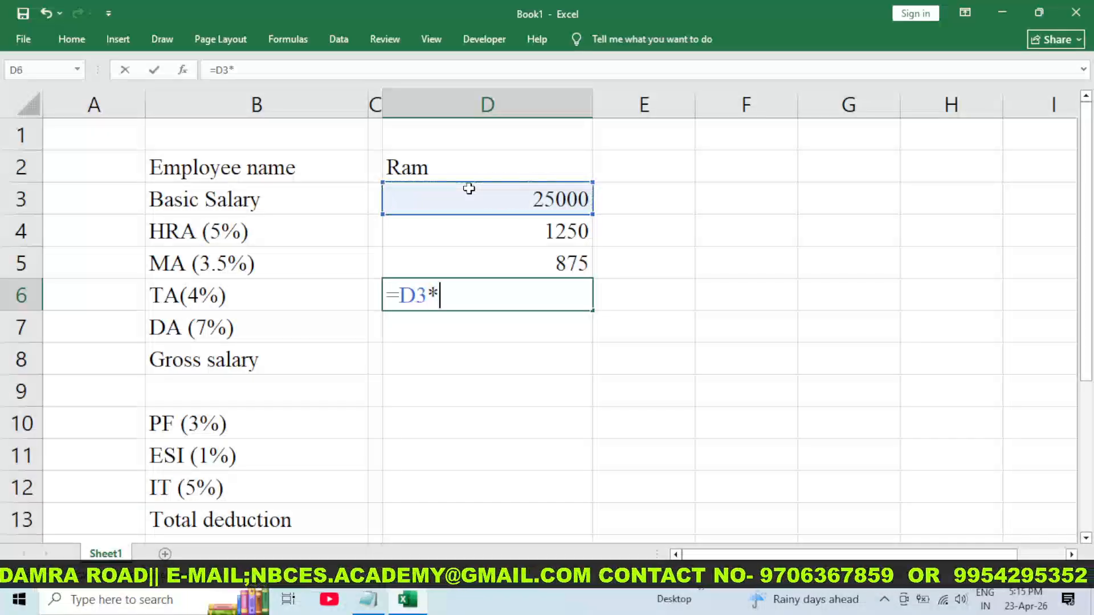
{"action": "type", "text": "4"}
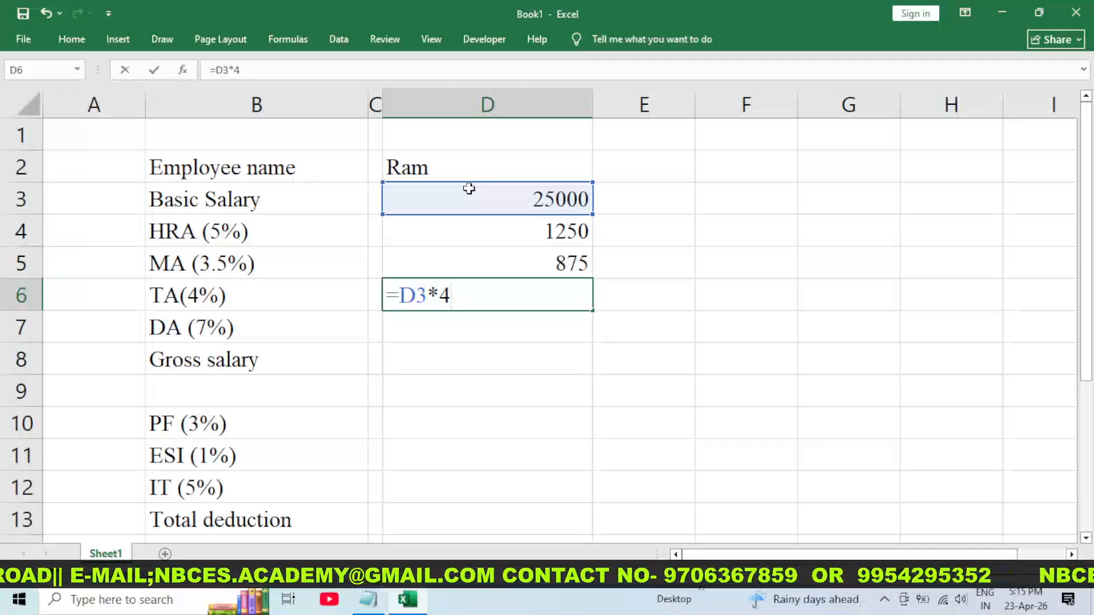
{"action": "type", "text": "%"}
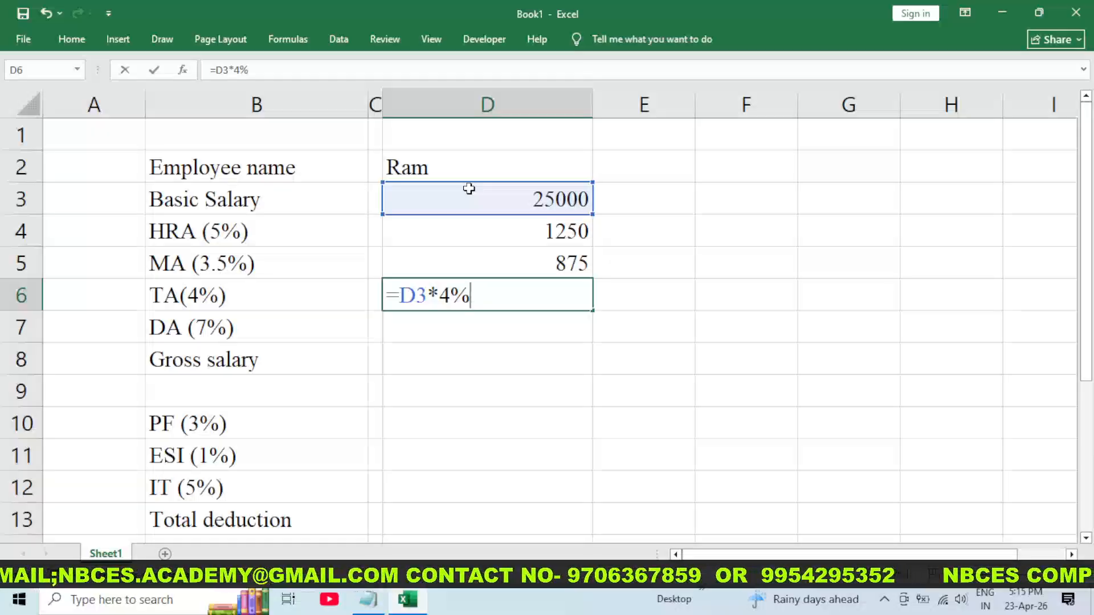
{"action": "key", "text": "Return"}
Calculate the dearness allowance in cell D7 with the formula =D3*7%
{"action": "type", "text": "="}
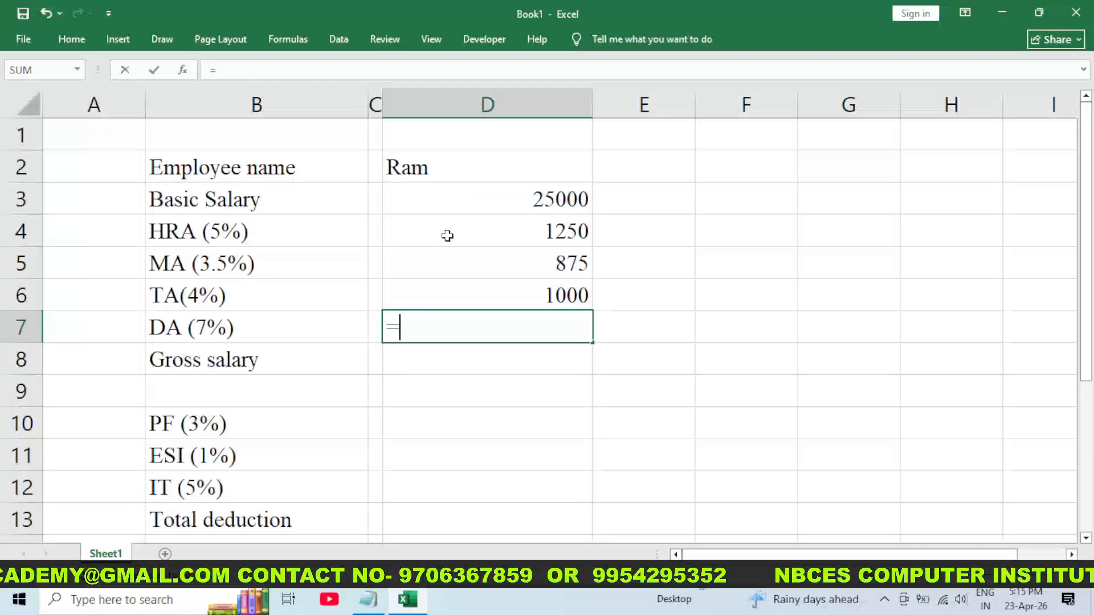
{"action": "left_click", "coordinate": [464, 199]}
{"action": "type", "text": "*"}
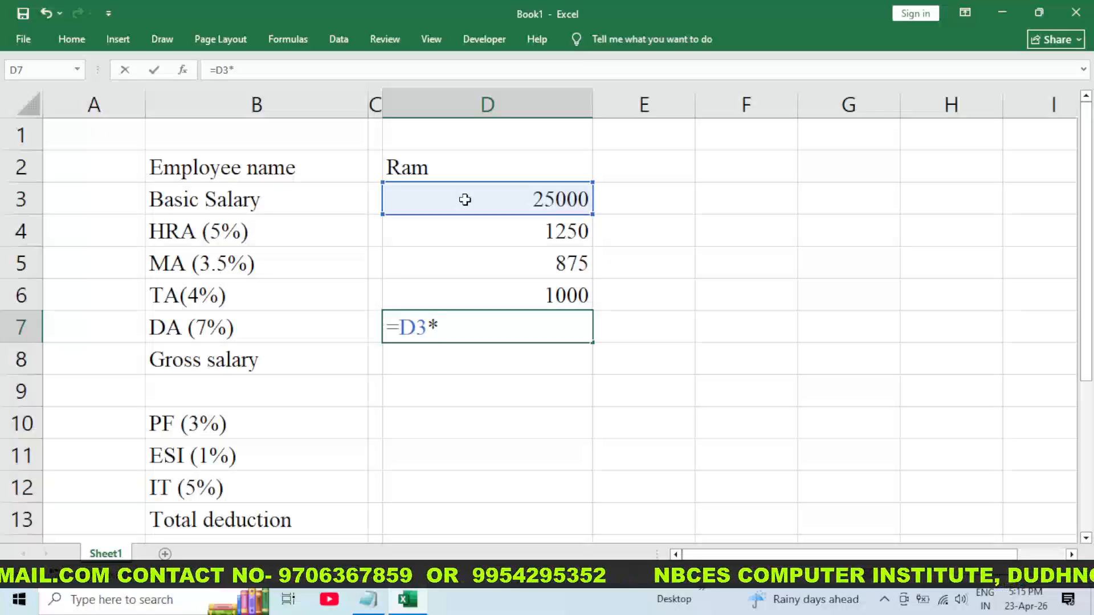
{"action": "type", "text": "7%"}
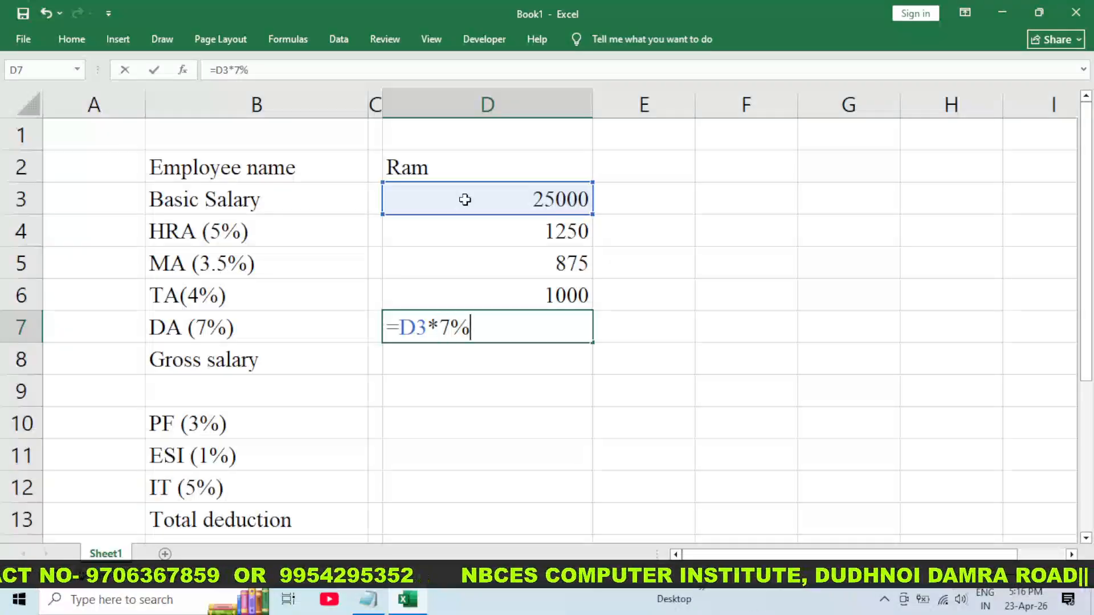
{"action": "key", "text": "Return"}
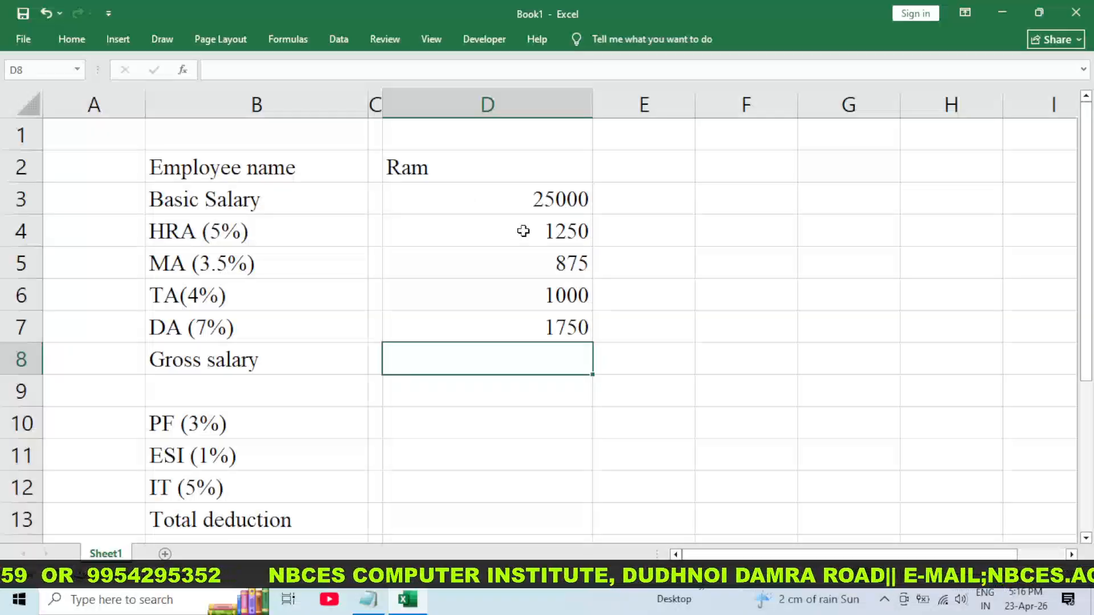
Review the basic salary and the four allowance amounts in cells D3 to D7 that make up the gross salary
{"action": "left_click", "coordinate": [520, 201]}
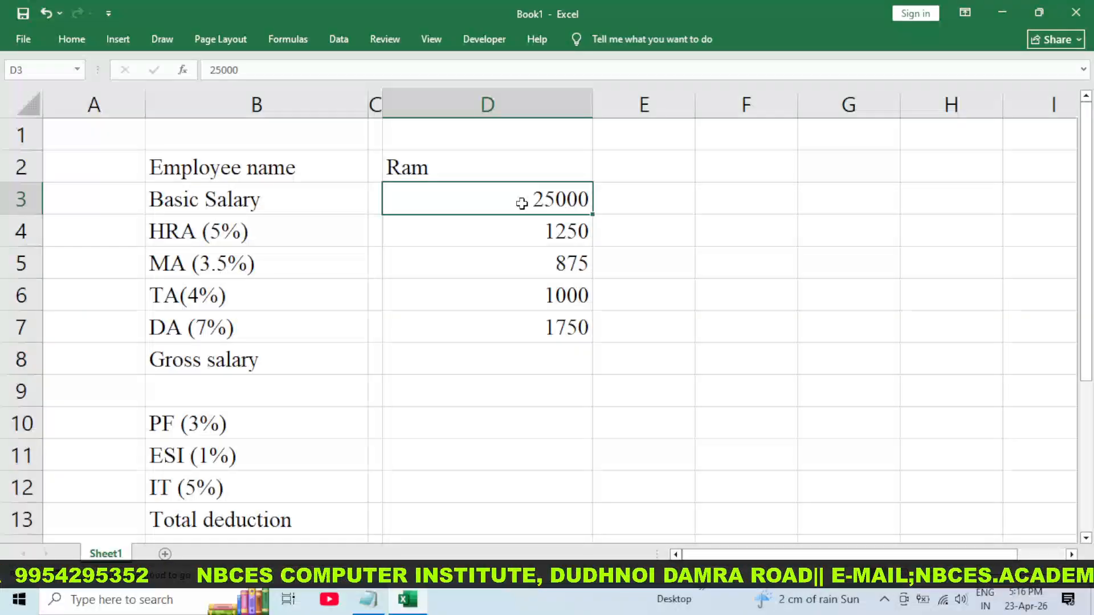
{"action": "left_click", "coordinate": [520, 234]}
{"action": "left_click", "coordinate": [521, 268]}
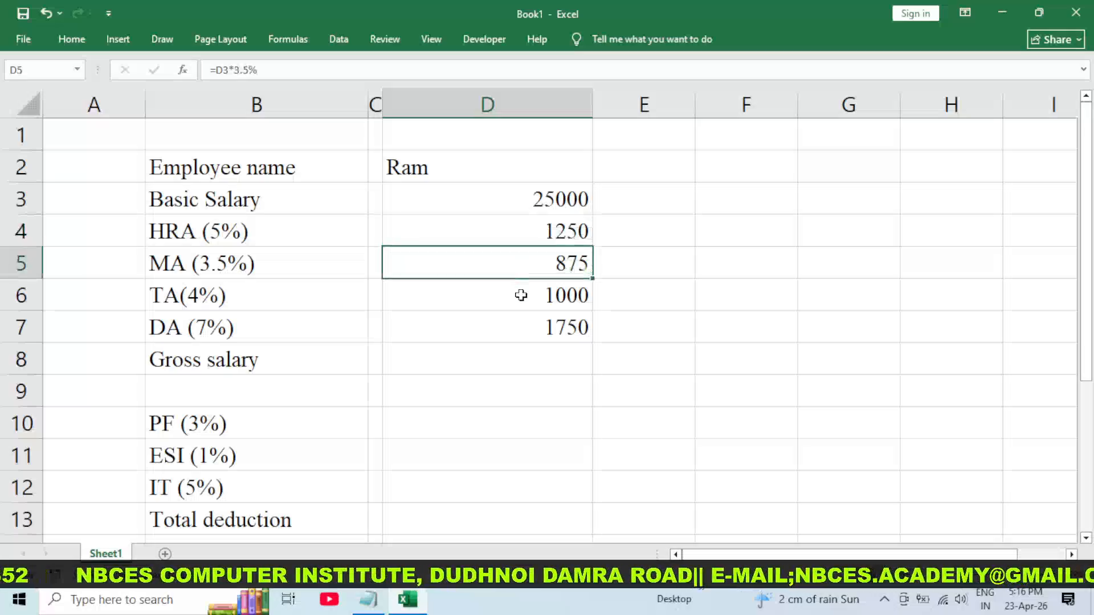
{"action": "left_click", "coordinate": [519, 303]}
{"action": "left_click", "coordinate": [519, 327]}
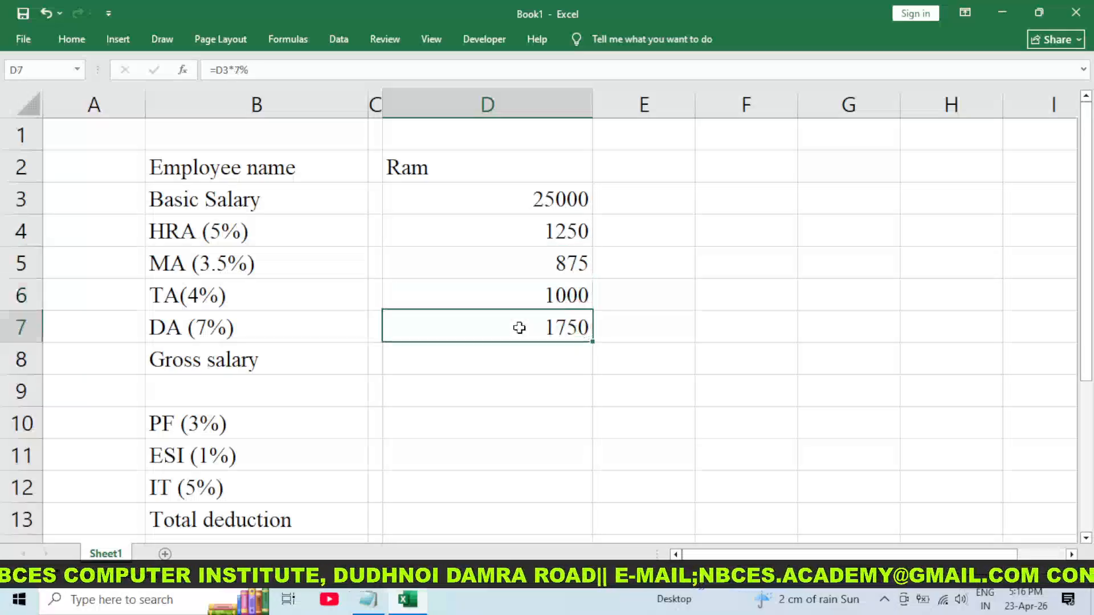
{"action": "left_click_drag", "start_coordinate": [517, 197], "coordinate": [525, 338]}
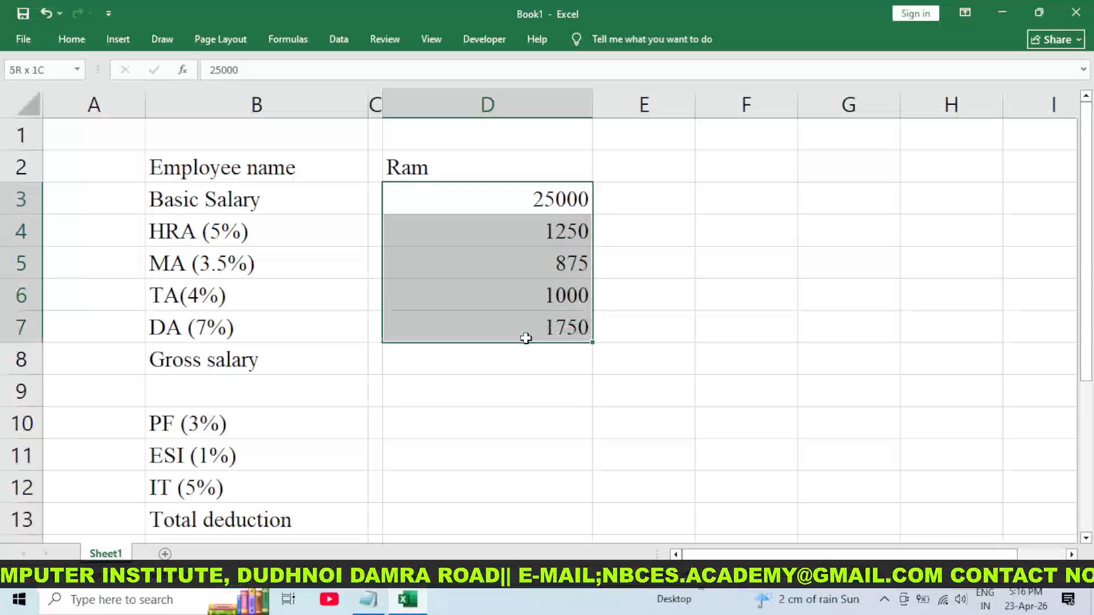
{"action": "left_click", "coordinate": [532, 370]}
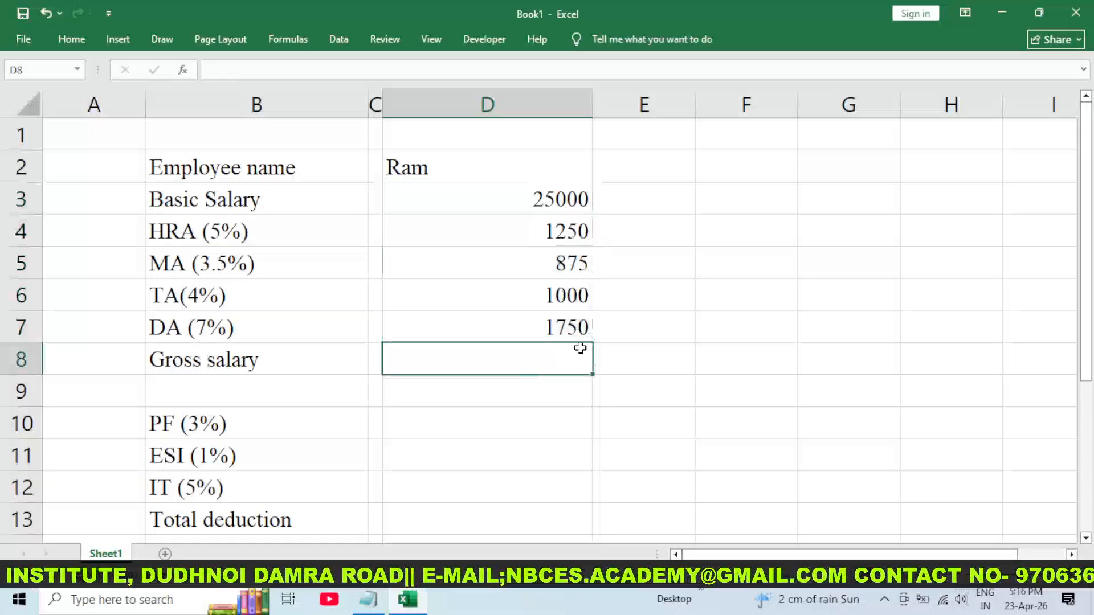
{"action": "left_click", "coordinate": [690, 344]}
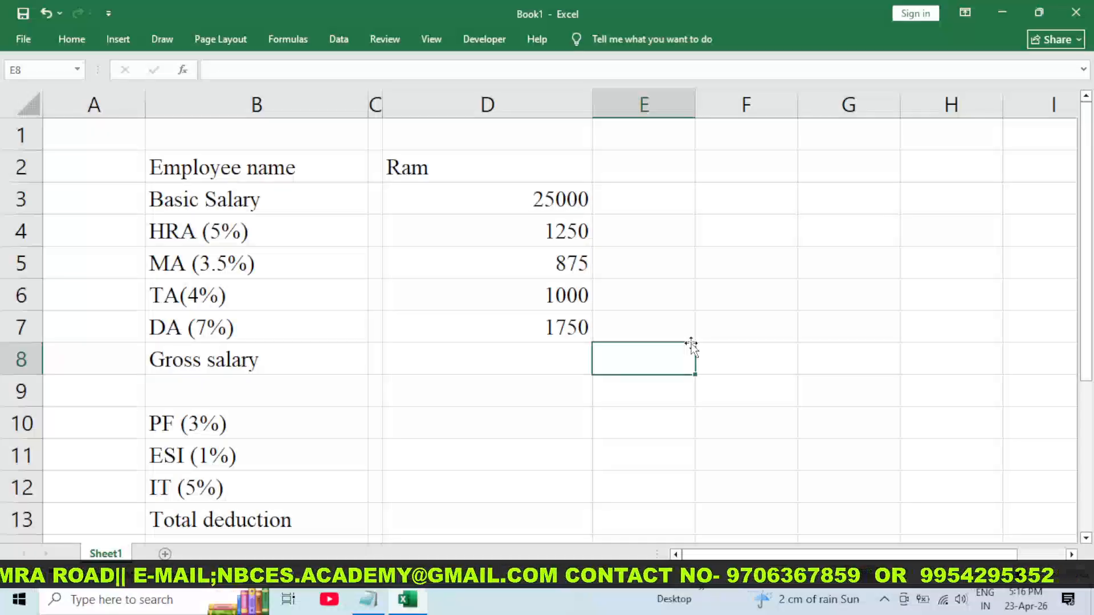
Calculate the gross salary in cell D8 with AutoSum over D3:D7 and check the formula it inserts
{"action": "left_click_drag", "start_coordinate": [435, 201], "coordinate": [437, 354]}
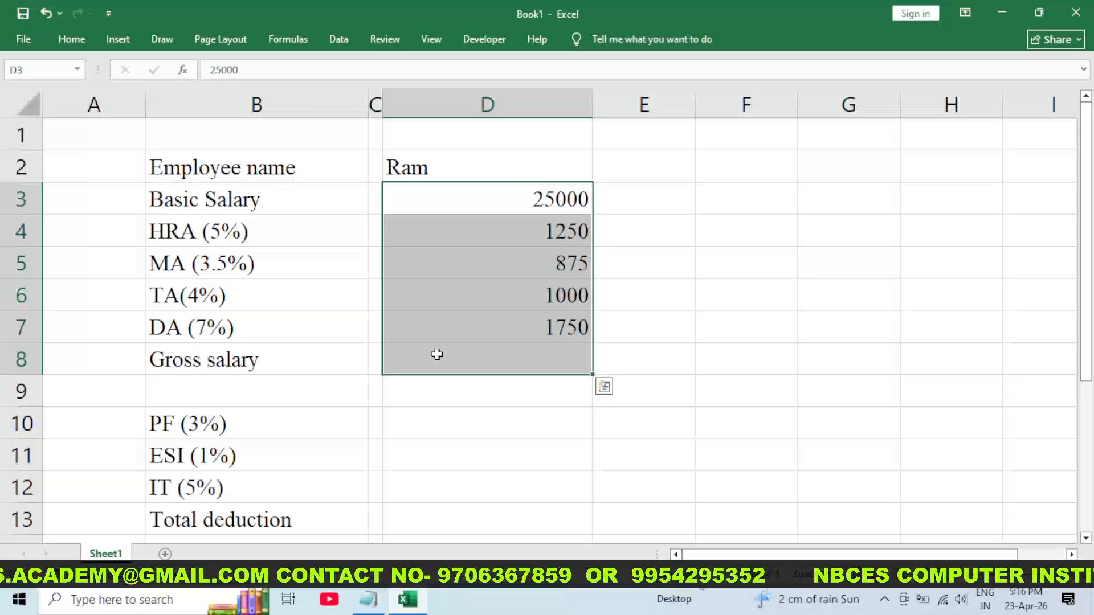
{"action": "left_click", "coordinate": [74, 46]}
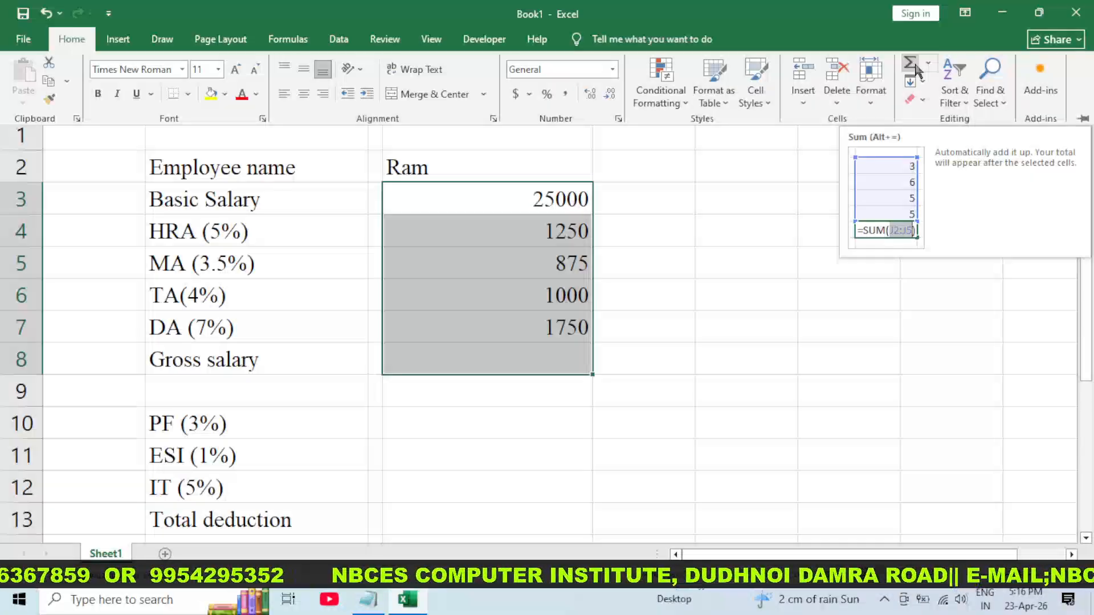
{"action": "left_click", "coordinate": [914, 66]}
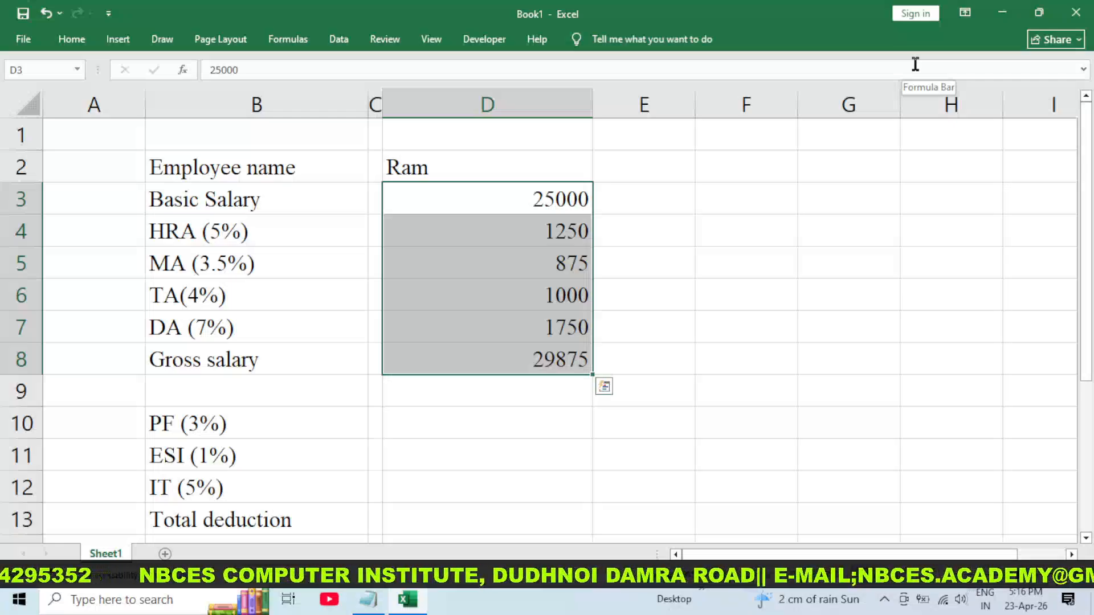
{"action": "left_click", "coordinate": [773, 443]}
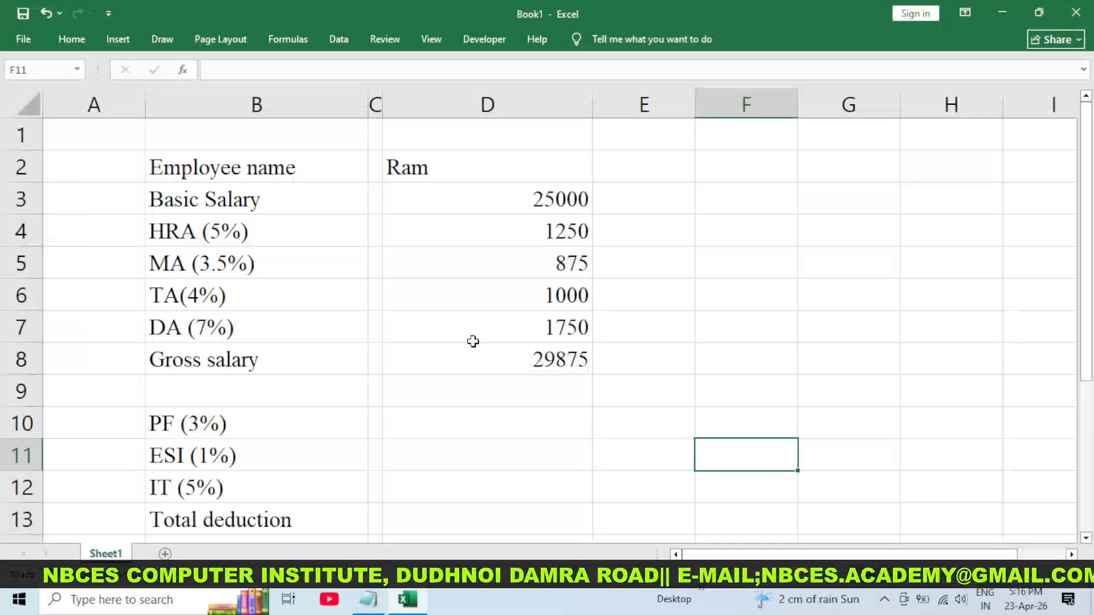
{"action": "double_click", "coordinate": [509, 360]}
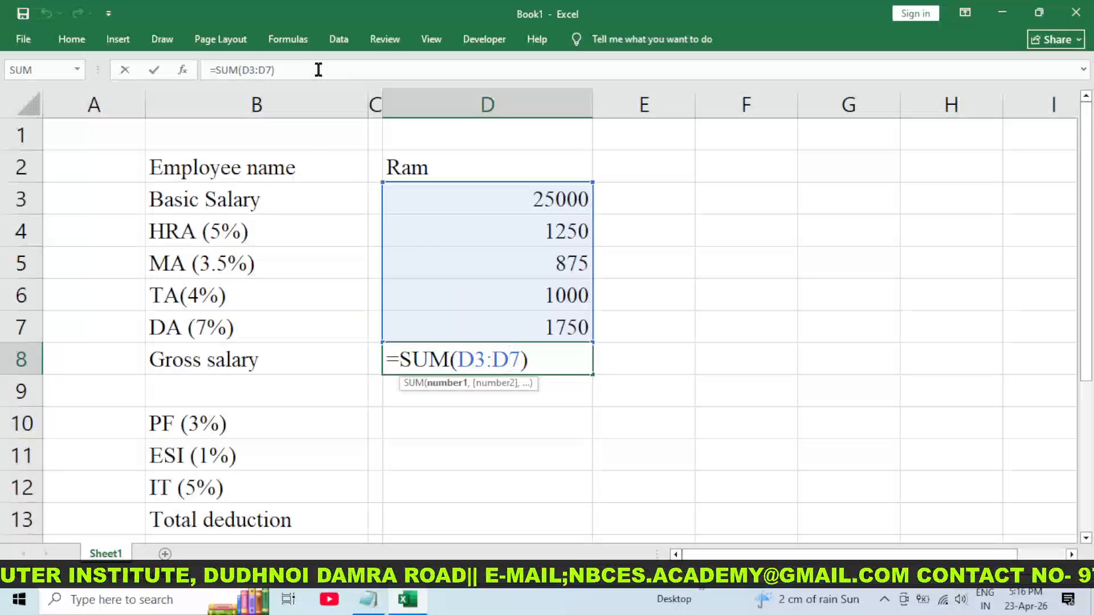
{"action": "key", "text": "Return"}
Calculate the PF deduction in cell D10 with the formula =D3*3%
{"action": "scroll", "coordinate": [417, 332], "scroll_direction": "down", "scroll_amount": 4}
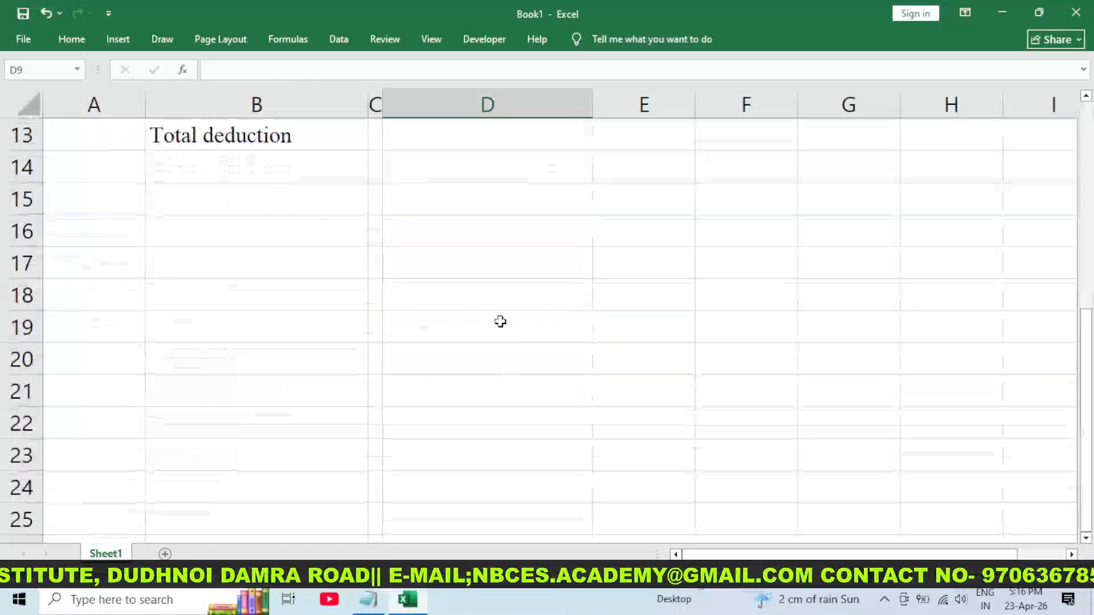
{"action": "scroll", "coordinate": [498, 319], "scroll_direction": "up", "scroll_amount": 4}
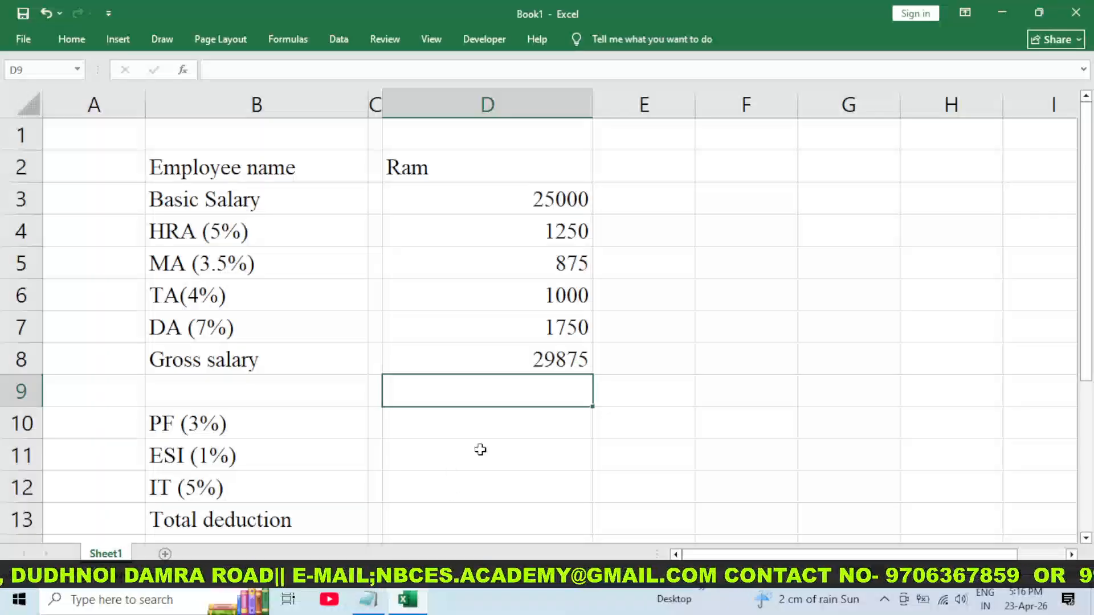
{"action": "left_click", "coordinate": [453, 421]}
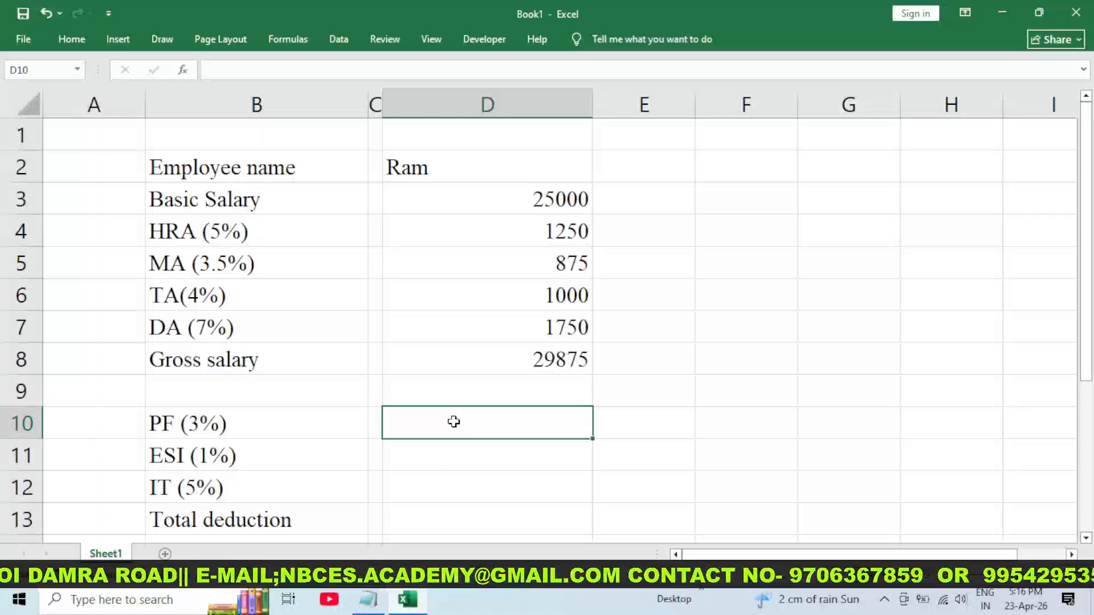
{"action": "type", "text": "="}
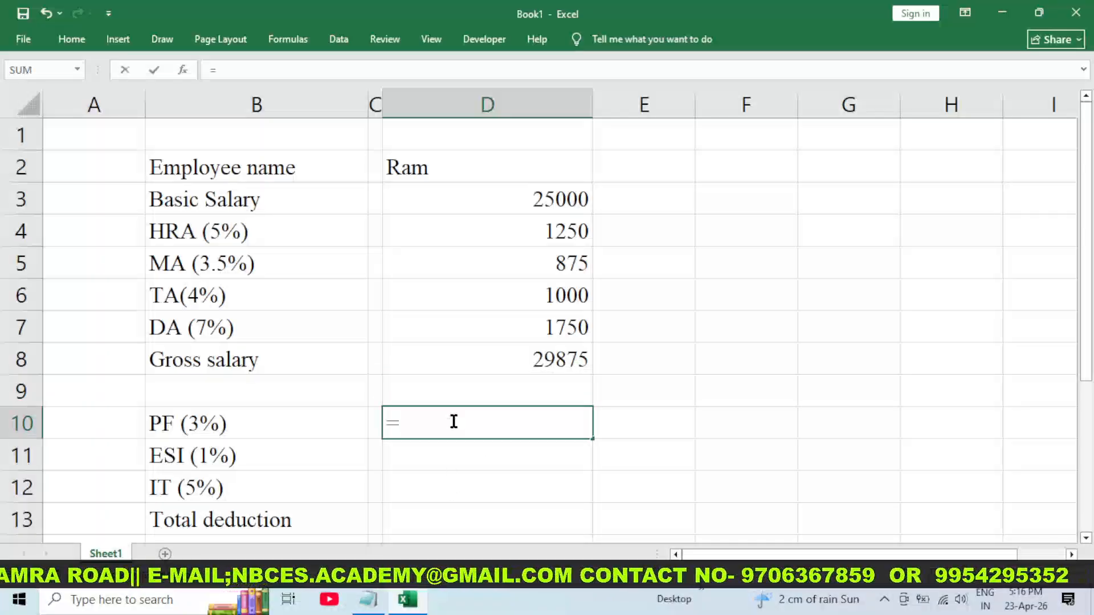
{"action": "left_click", "coordinate": [495, 200]}
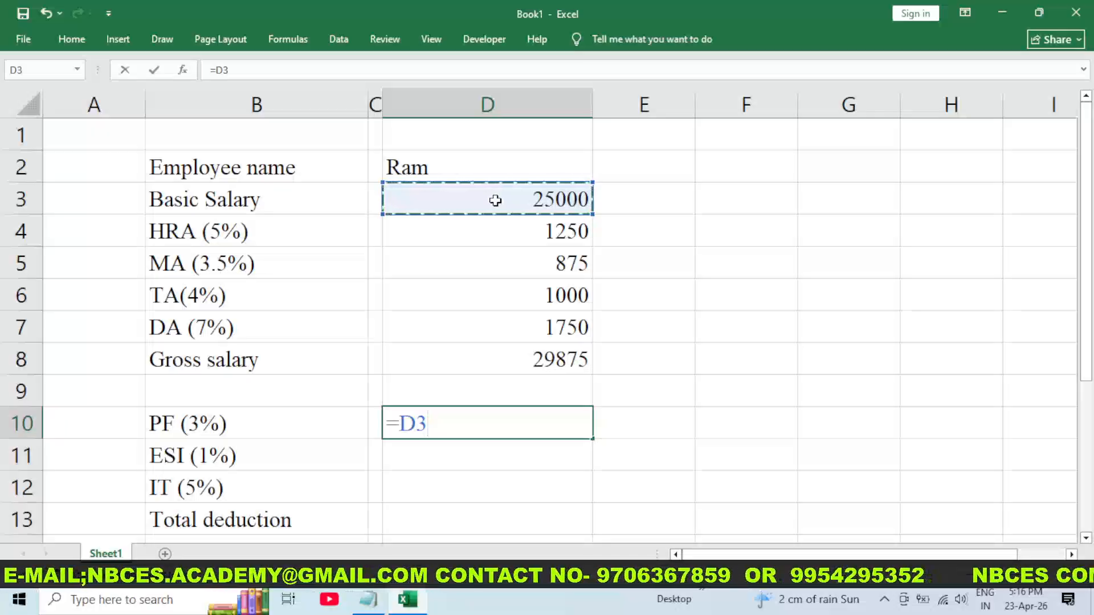
{"action": "type", "text": "*3"}
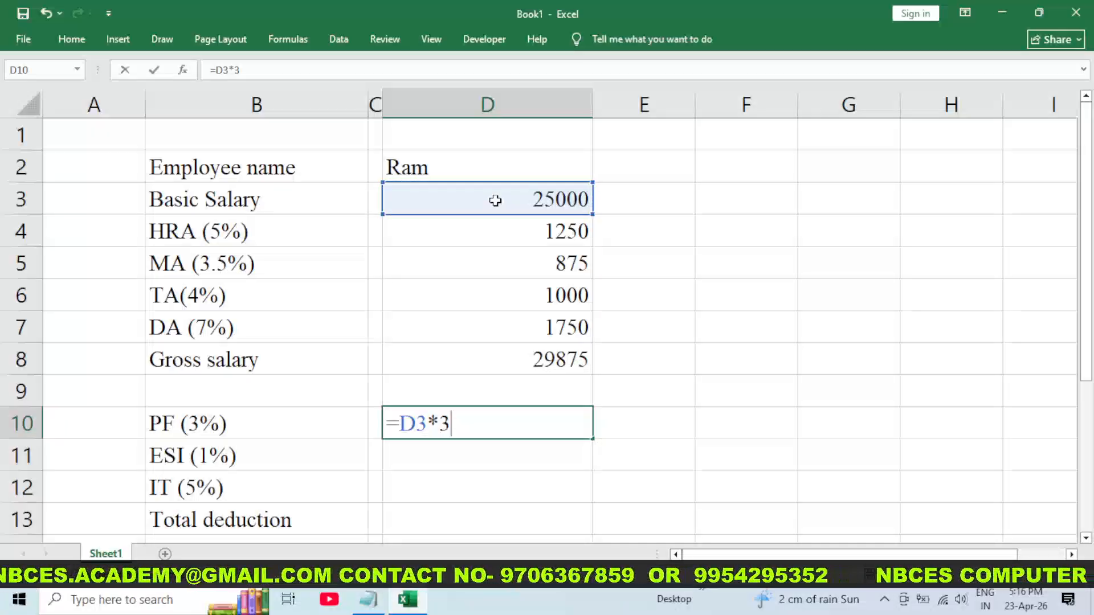
{"action": "type", "text": "%"}
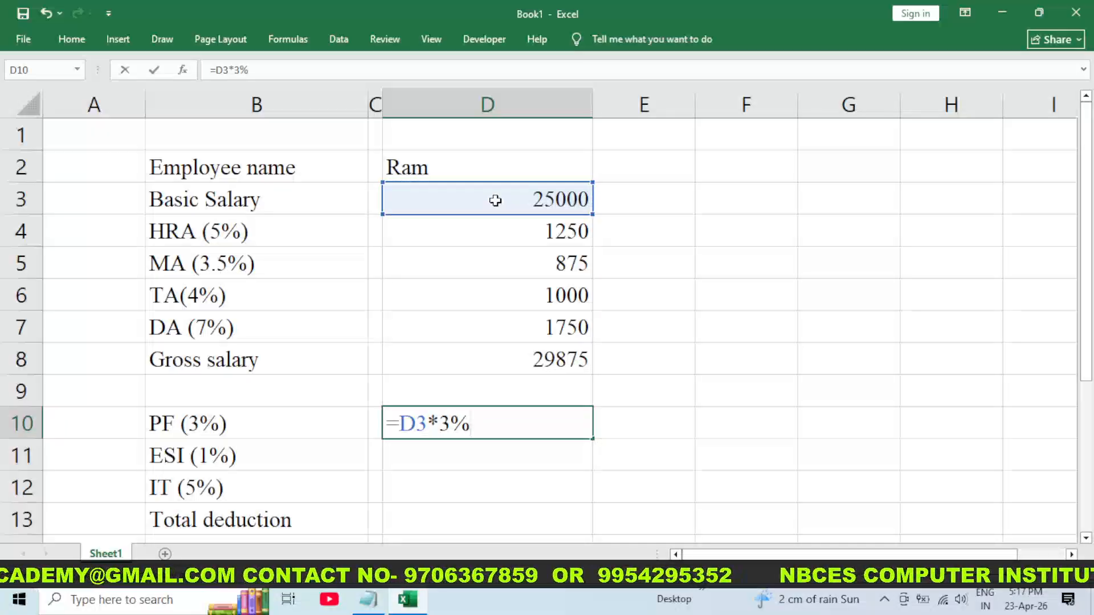
{"action": "key", "text": "Return"}
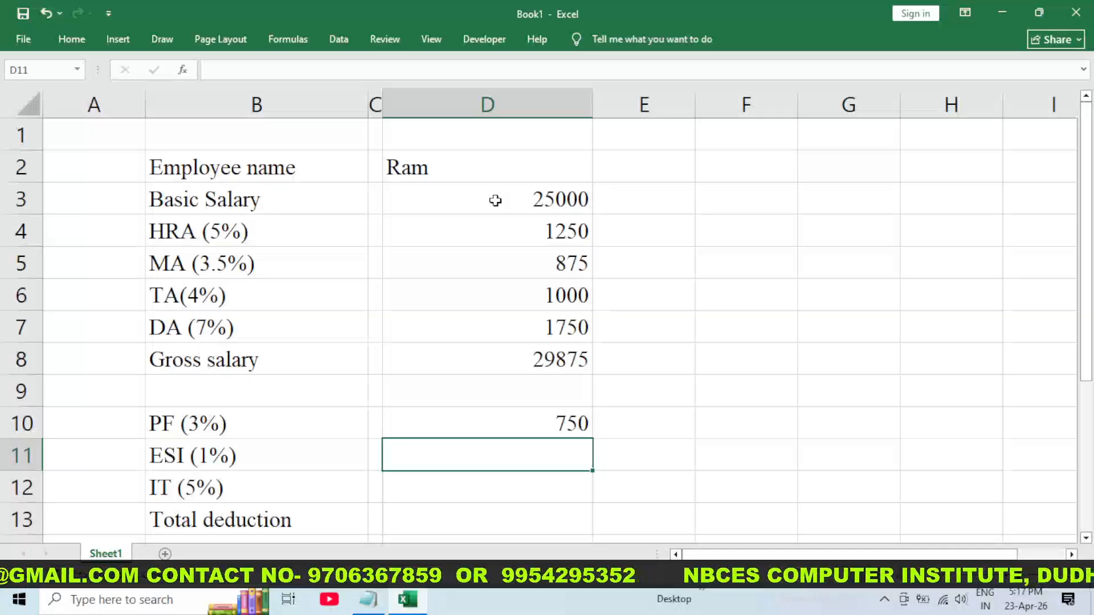
Calculate the ESI deduction in cell D11 with the formula =D3*1%
{"action": "type", "text": "="}
{"action": "left_click", "coordinate": [495, 200]}
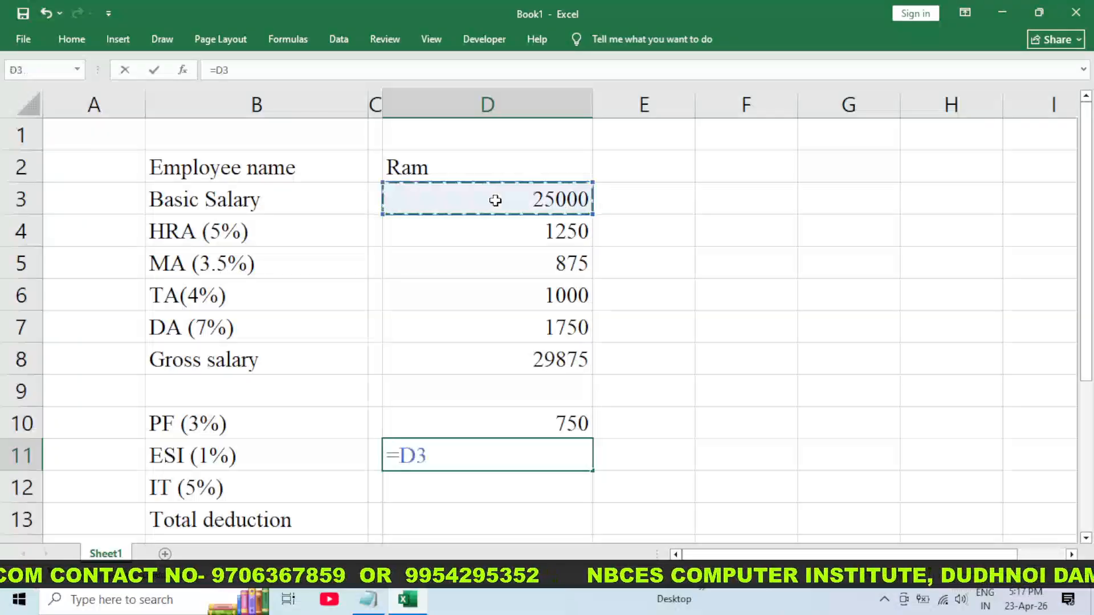
{"action": "type", "text": "*"}
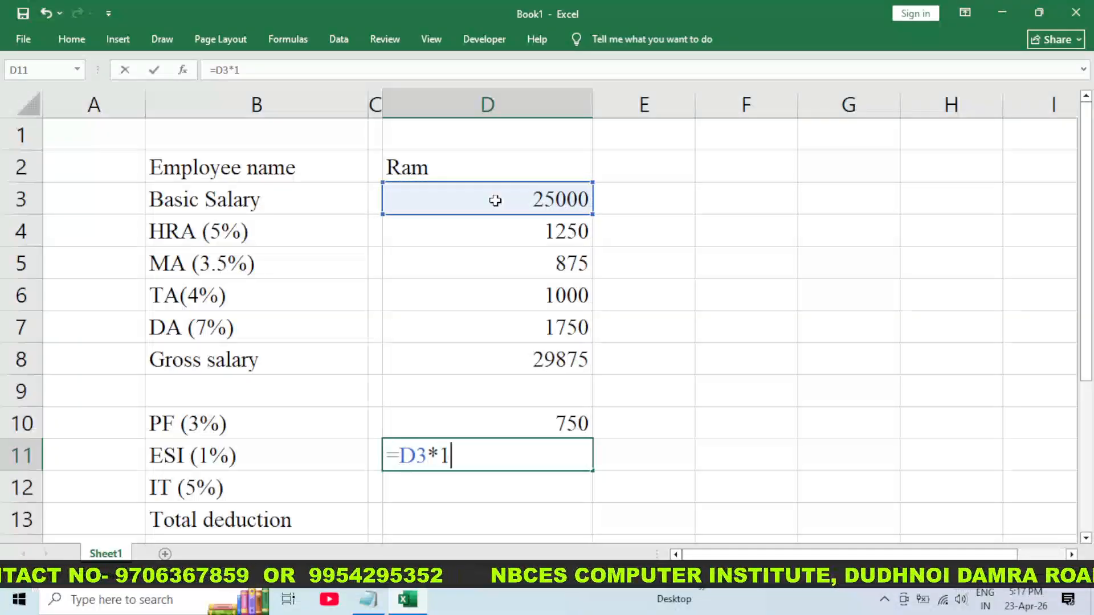
{"action": "type", "text": "1%"}
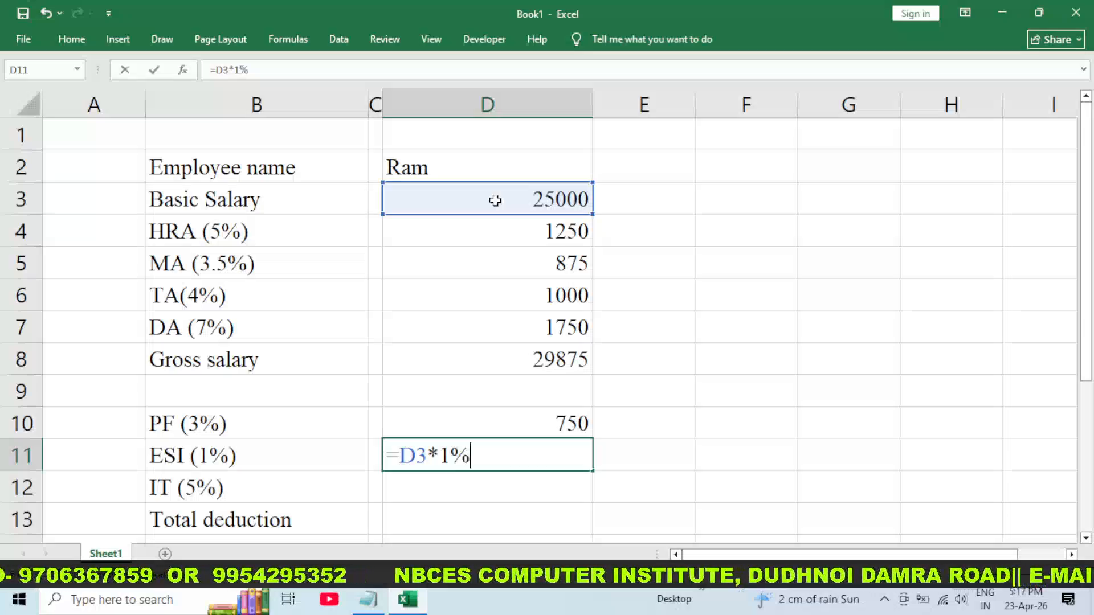
{"action": "key", "text": "Return"}
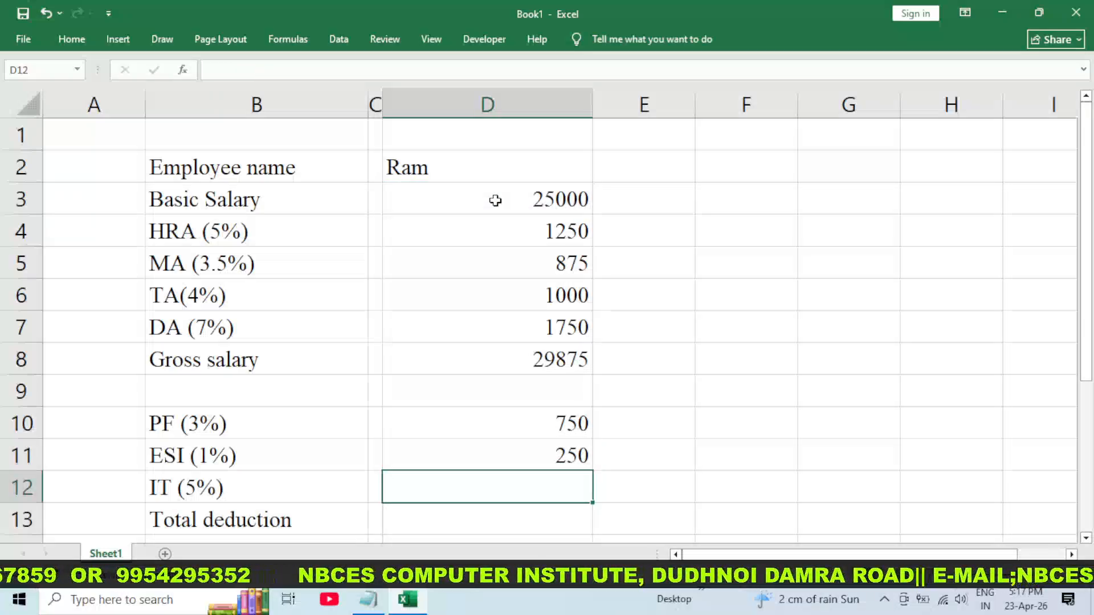
Calculate the income tax deduction in cell D12 with the formula =D3*5%
{"action": "type", "text": "="}
{"action": "left_click", "coordinate": [495, 200]}
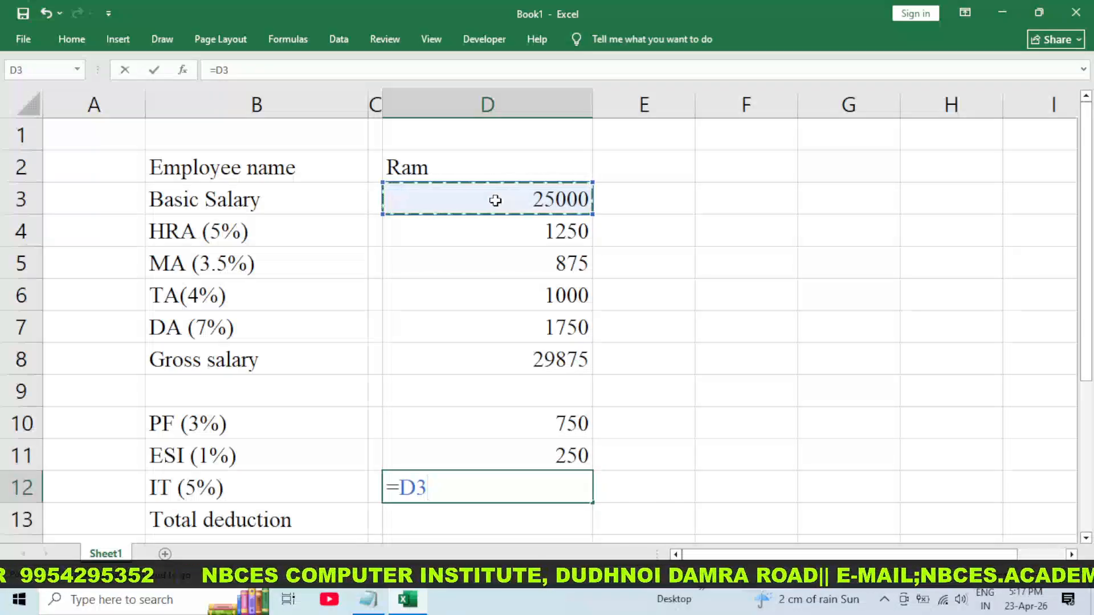
{"action": "type", "text": "*5"}
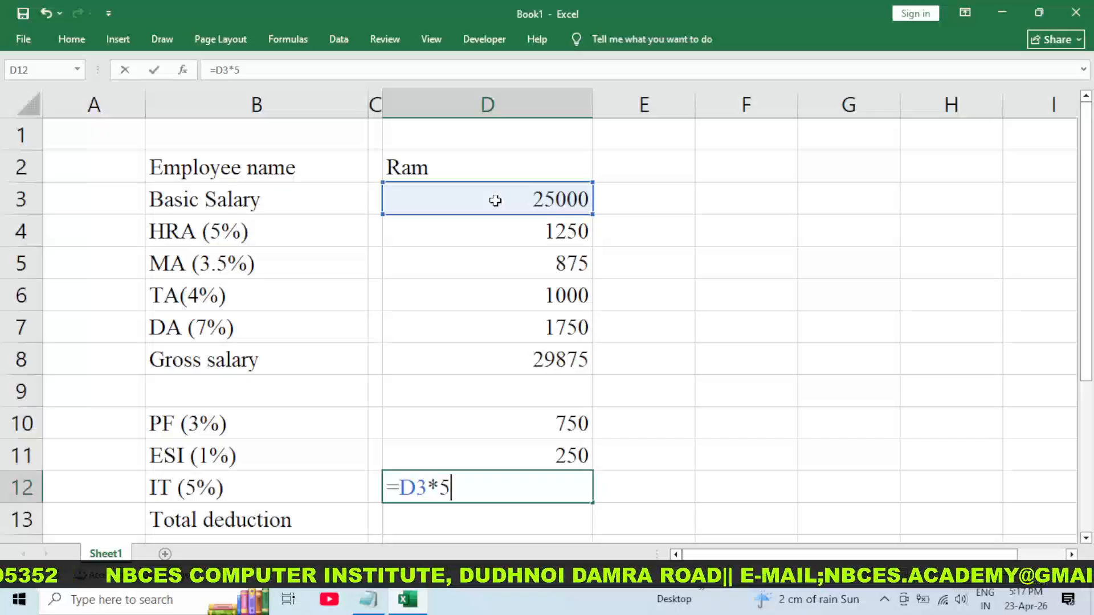
{"action": "type", "text": "%"}
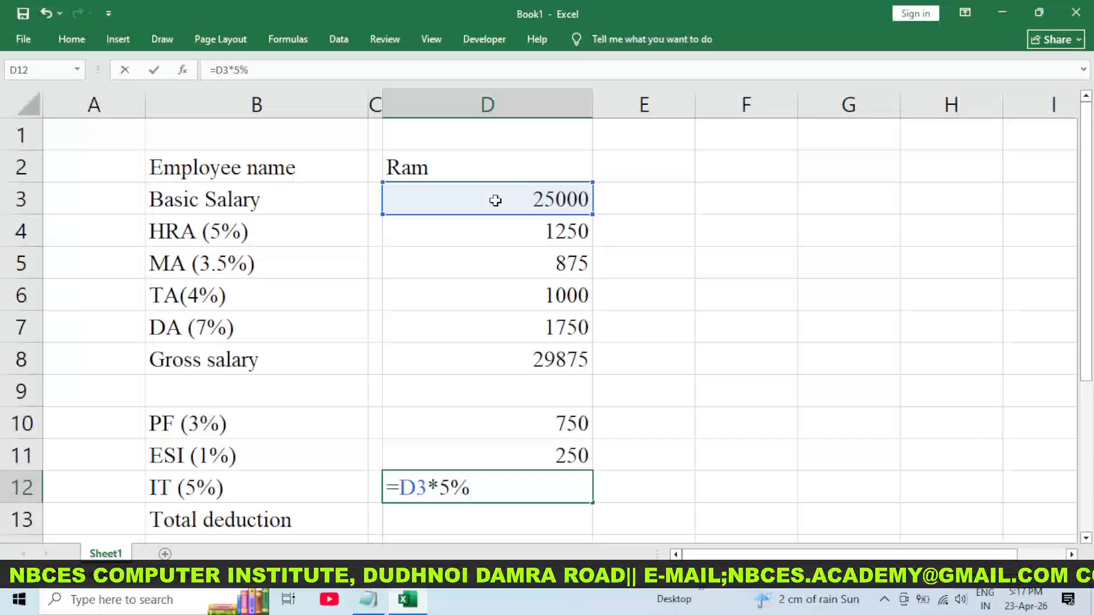
{"action": "key", "text": "Return"}
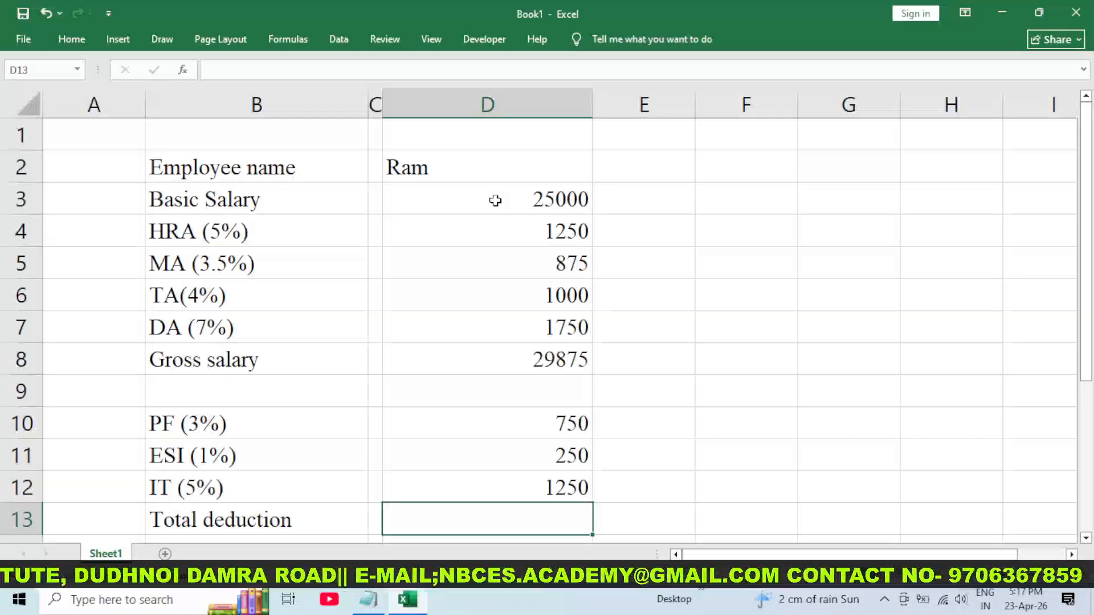
Calculate the total deduction in cell D13 with the formula =SUM(D10:D12)
{"action": "type", "text": "=s"}
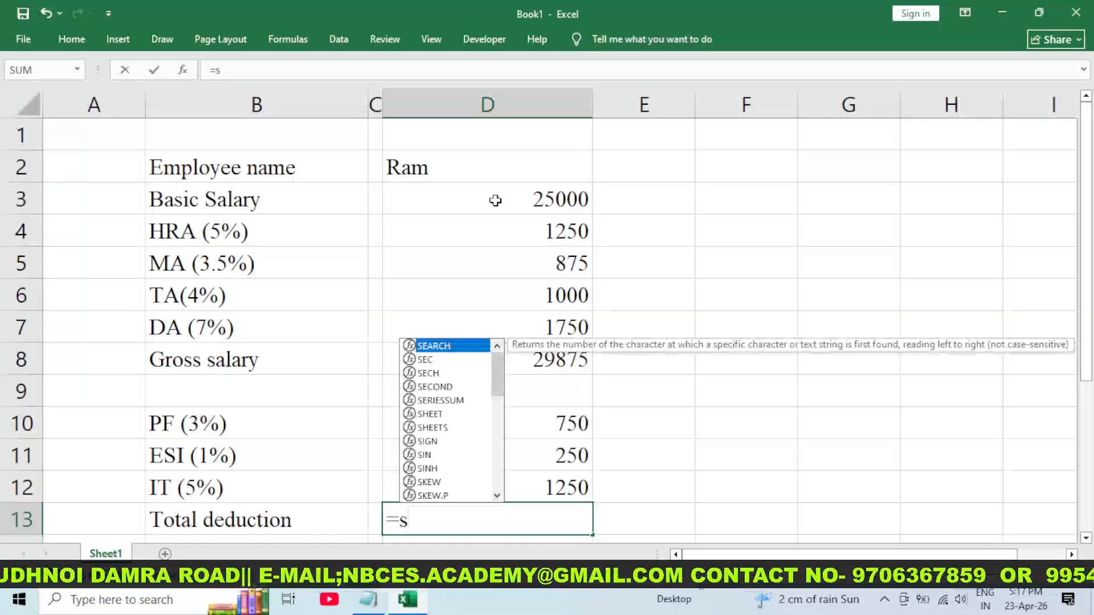
{"action": "type", "text": "um"}
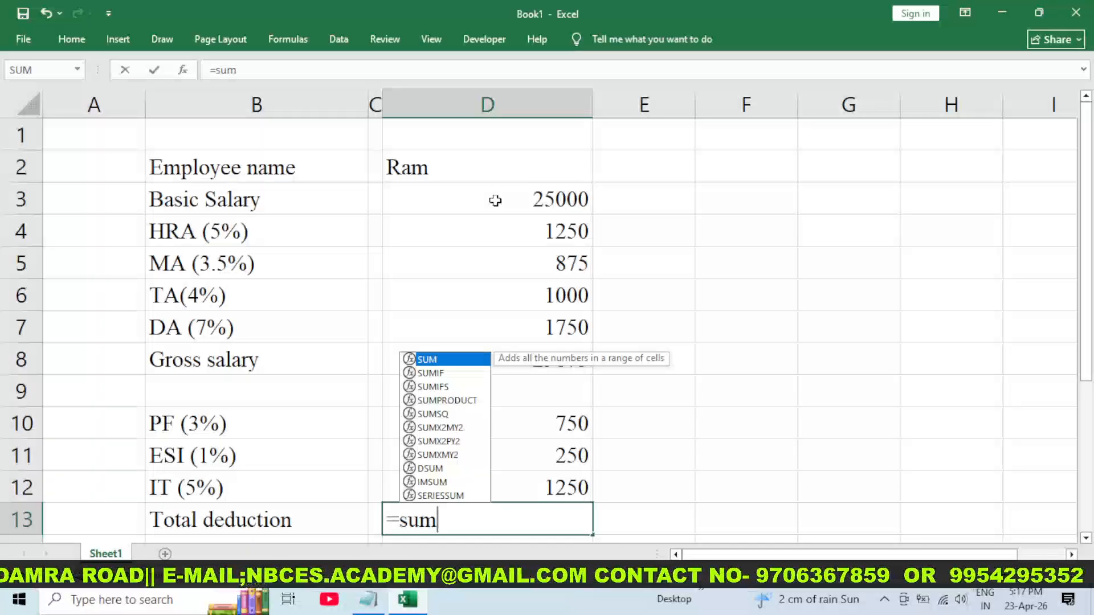
{"action": "type", "text": "("}
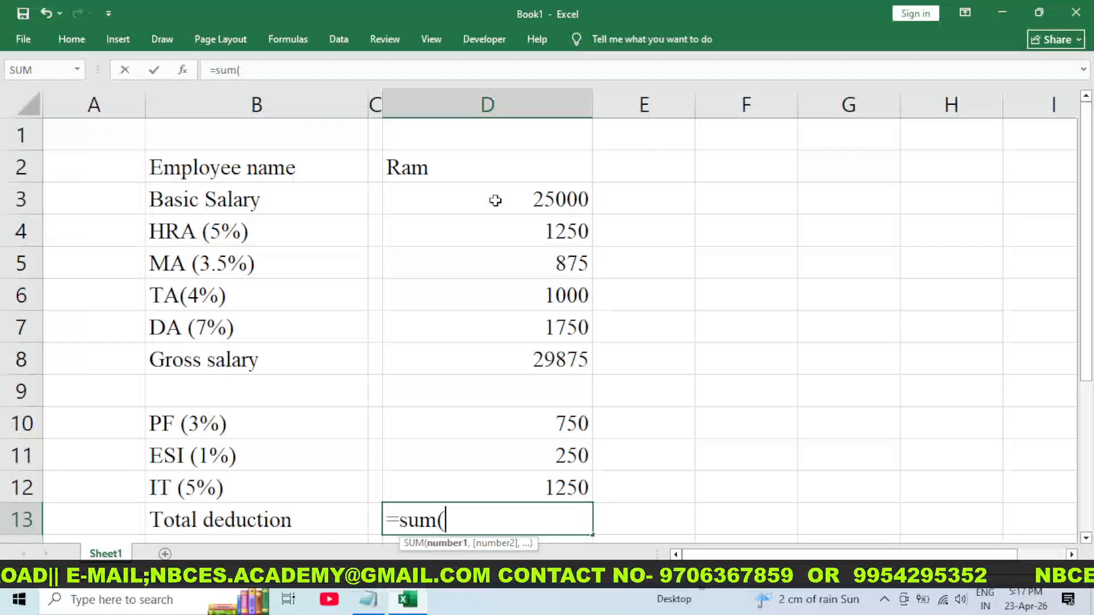
{"action": "left_click_drag", "start_coordinate": [500, 433], "coordinate": [499, 489]}
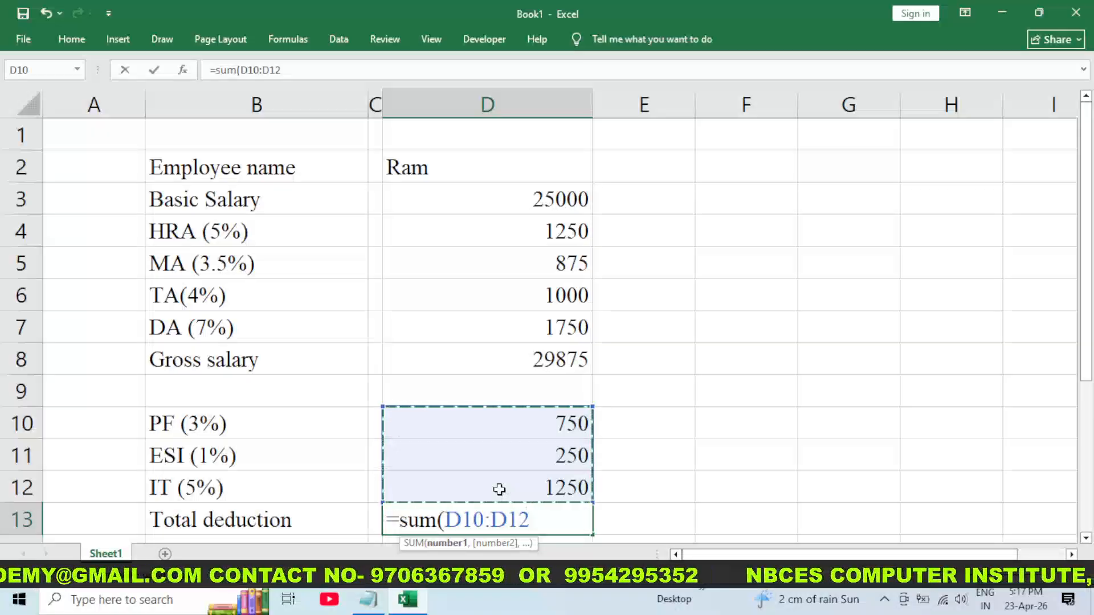
{"action": "type", "text": ")"}
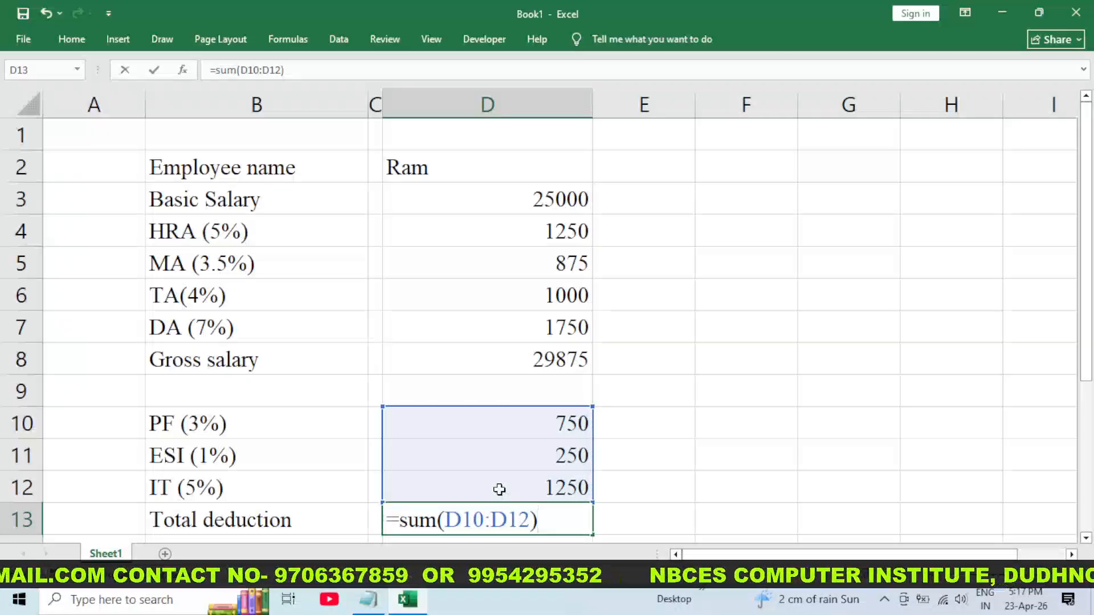
{"action": "key", "text": "Return"}
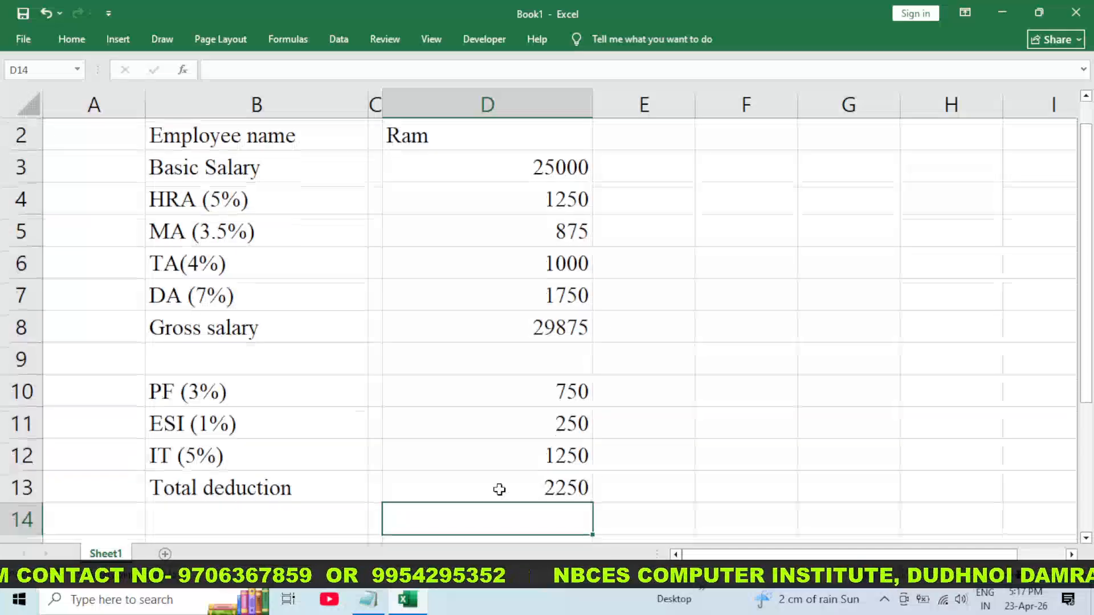
Label cell B15 "net Salary", leaving one empty row below the total deduction
{"action": "scroll", "coordinate": [568, 490], "scroll_direction": "down", "scroll_amount": 2}
{"action": "scroll", "coordinate": [568, 444], "scroll_direction": "up", "scroll_amount": 2}
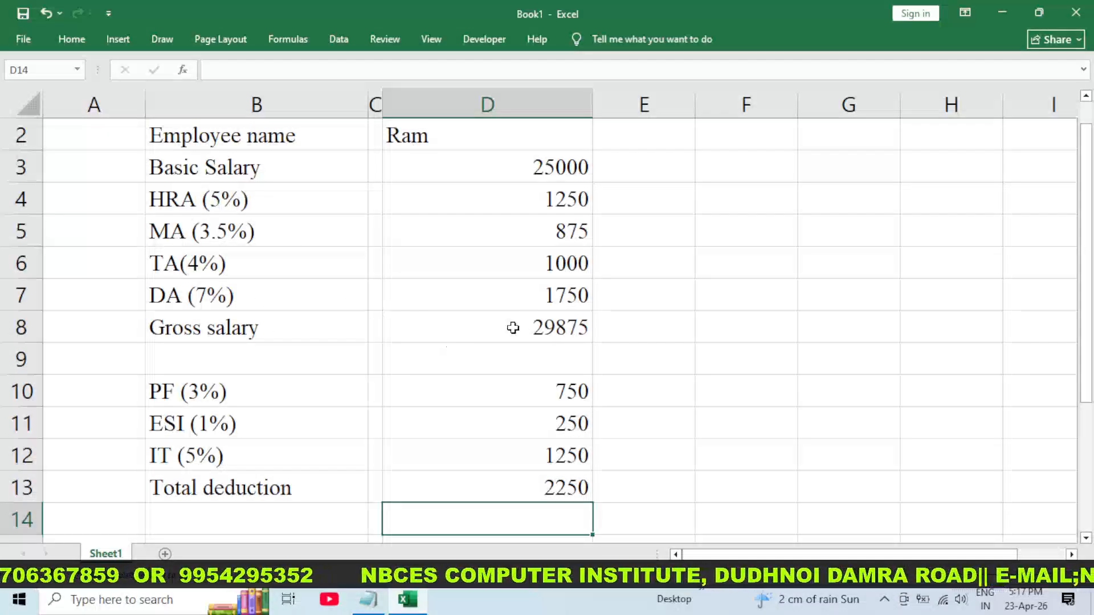
{"action": "left_click", "coordinate": [534, 322]}
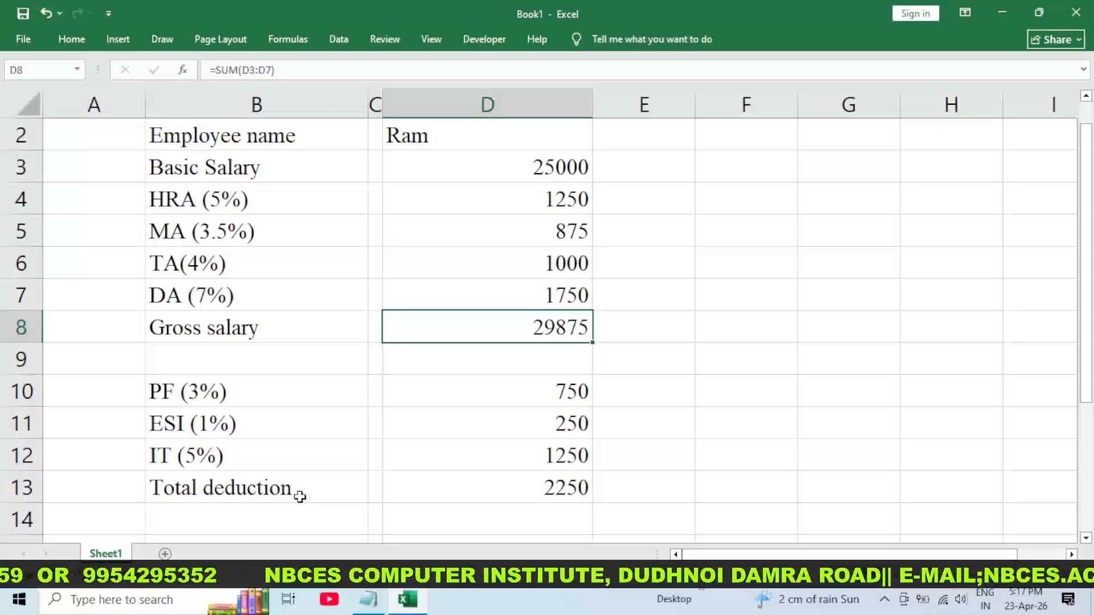
{"action": "scroll", "coordinate": [499, 473], "scroll_direction": "down", "scroll_amount": 2}
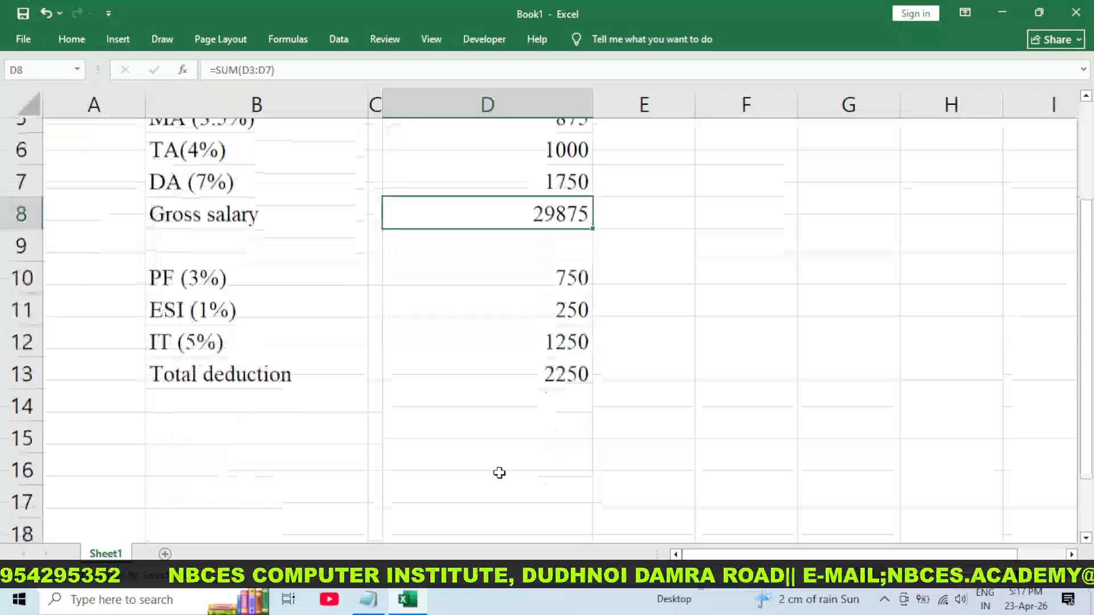
{"action": "left_click", "coordinate": [246, 358]}
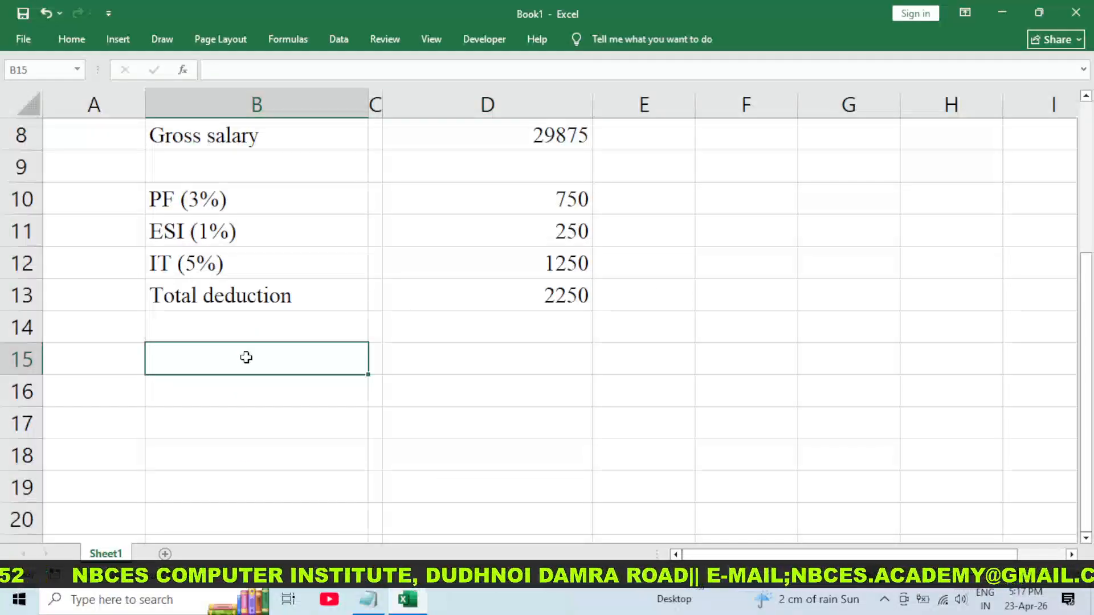
{"action": "type", "text": "net"}
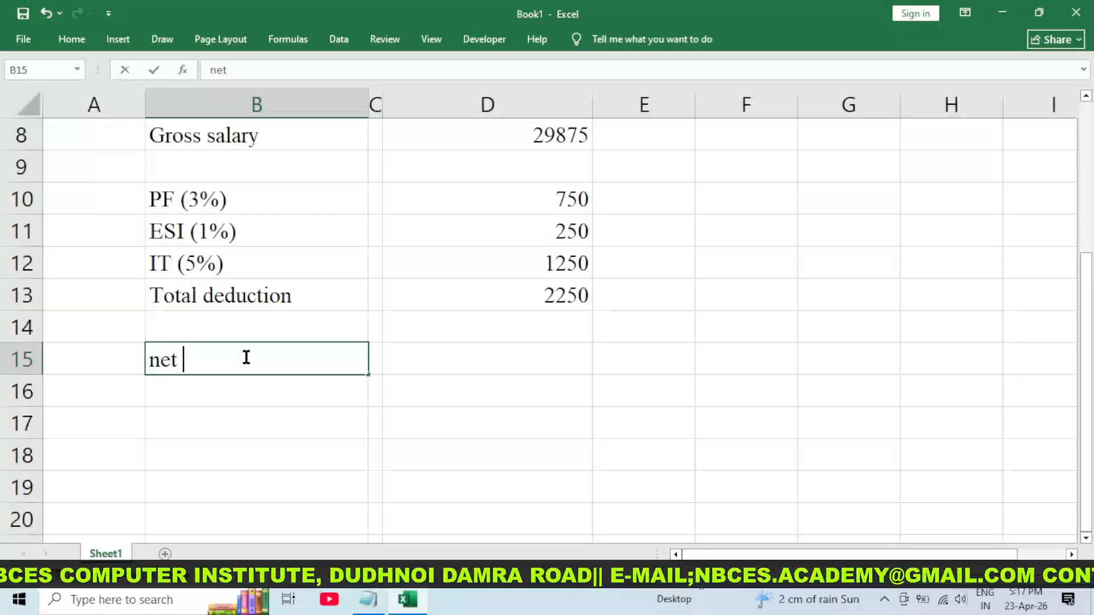
{"action": "type", "text": " Salary"}
{"action": "key", "text": "Tab"}
{"action": "key", "text": "Tab"}
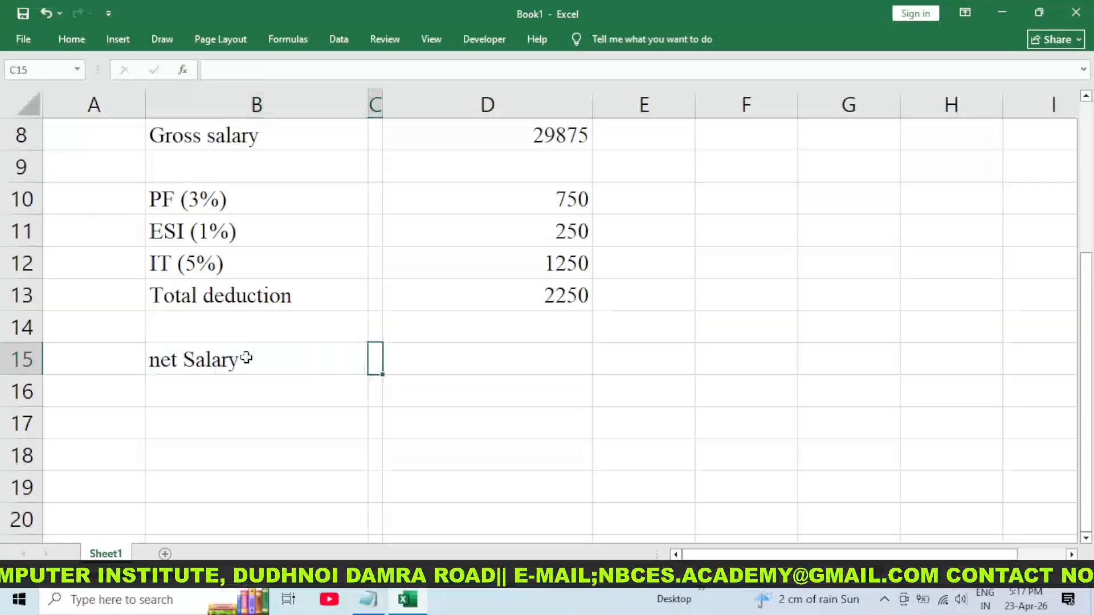
Calculate the net salary in cell D15 with the formula =D8-D13 and check the entered formula
{"action": "scroll", "coordinate": [489, 403], "scroll_direction": "up", "scroll_amount": 2}
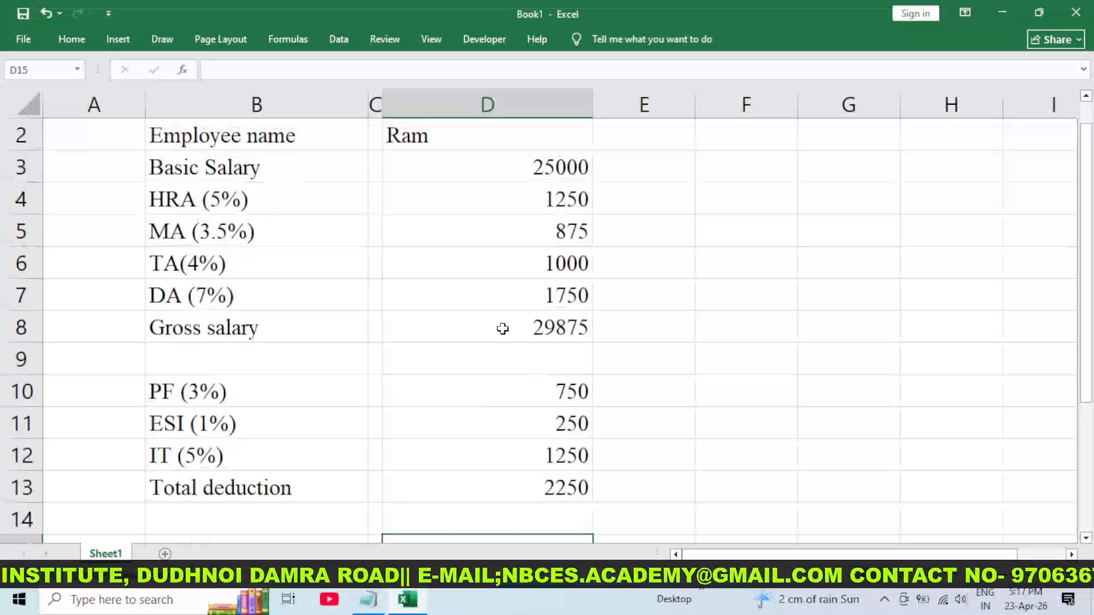
{"action": "scroll", "coordinate": [498, 322], "scroll_direction": "down", "scroll_amount": 2}
{"action": "type", "text": "="}
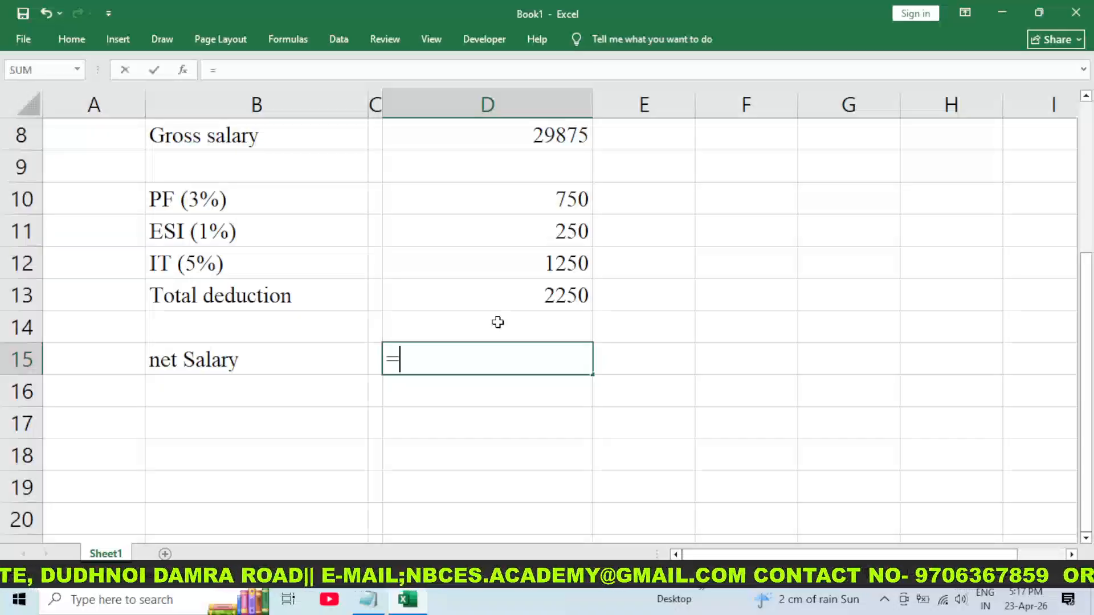
{"action": "left_click", "coordinate": [503, 139]}
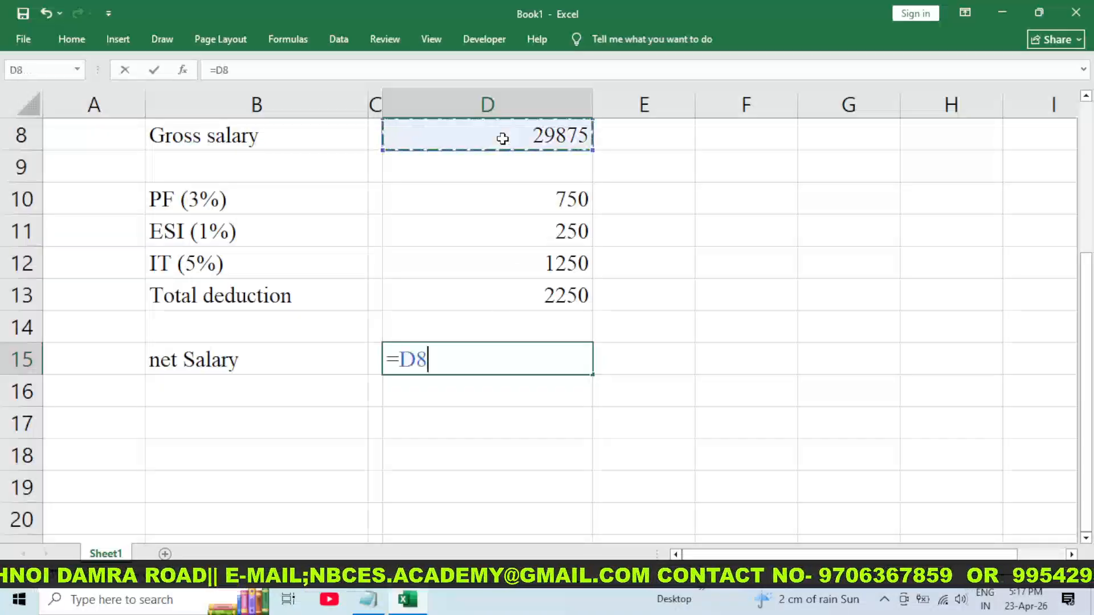
{"action": "type", "text": "-"}
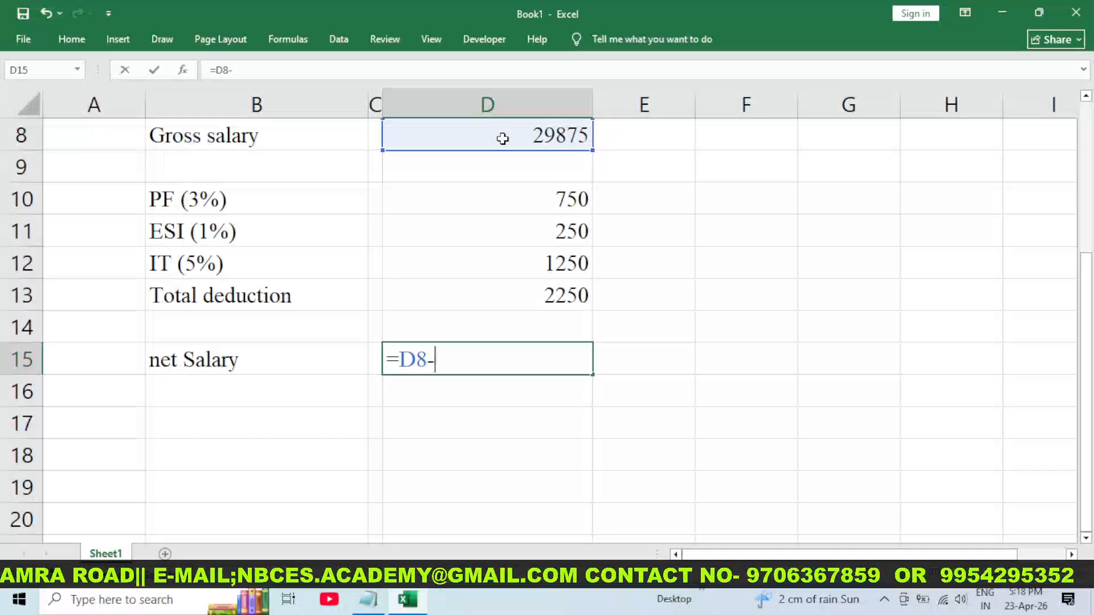
{"action": "left_click", "coordinate": [495, 297]}
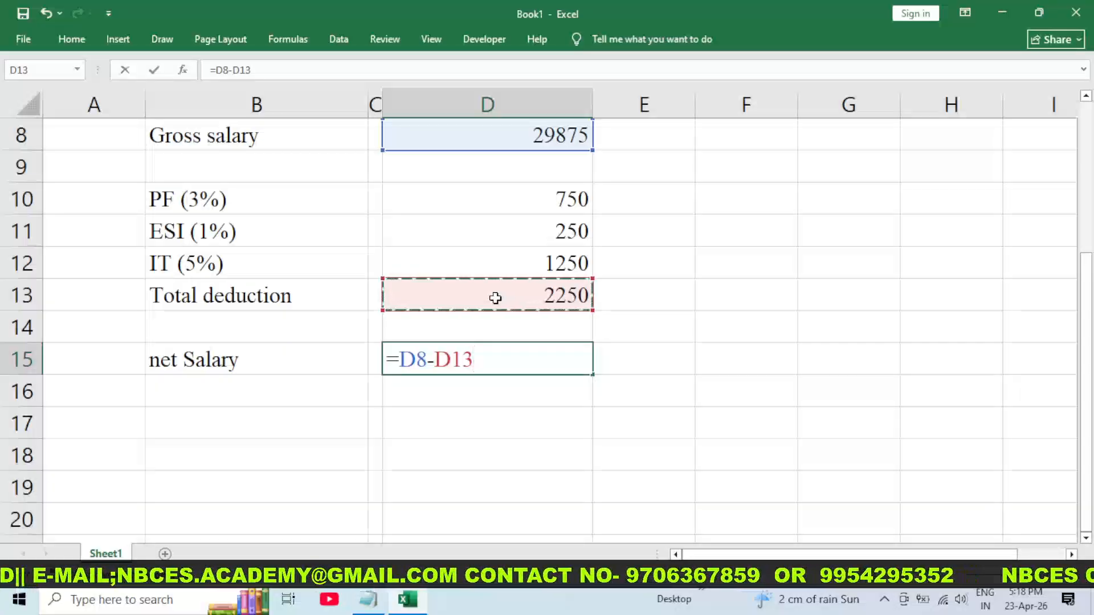
{"action": "key", "text": "Return"}
{"action": "scroll", "coordinate": [984, 396], "scroll_direction": "up", "scroll_amount": 2}
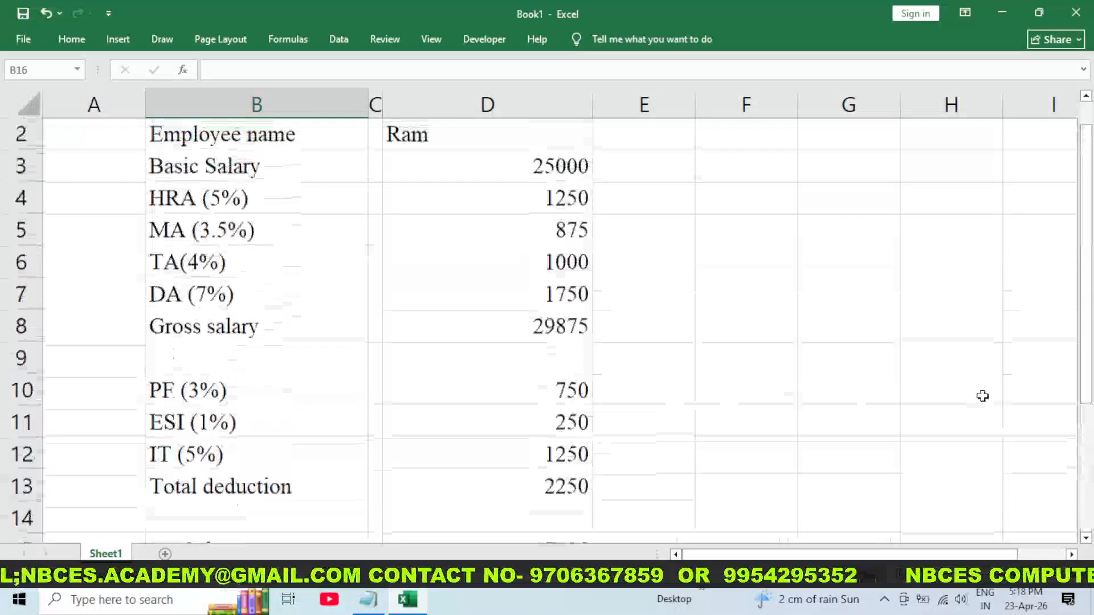
{"action": "left_click_drag", "start_coordinate": [1084, 297], "coordinate": [1086, 319]}
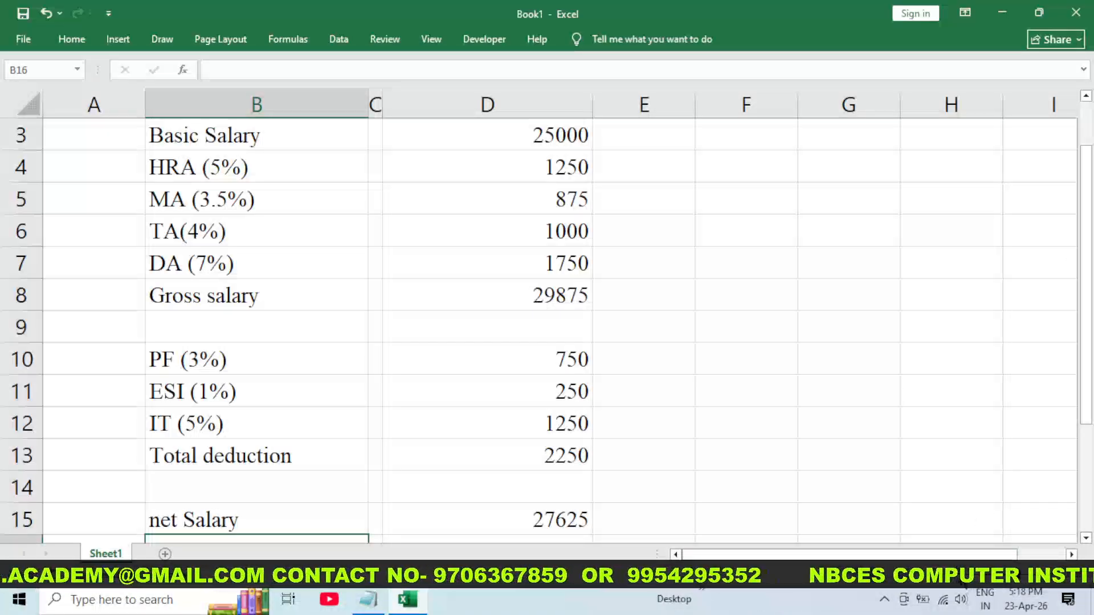
{"action": "scroll", "coordinate": [754, 442], "scroll_direction": "down", "scroll_amount": 1}
{"action": "left_click", "coordinate": [753, 442]}
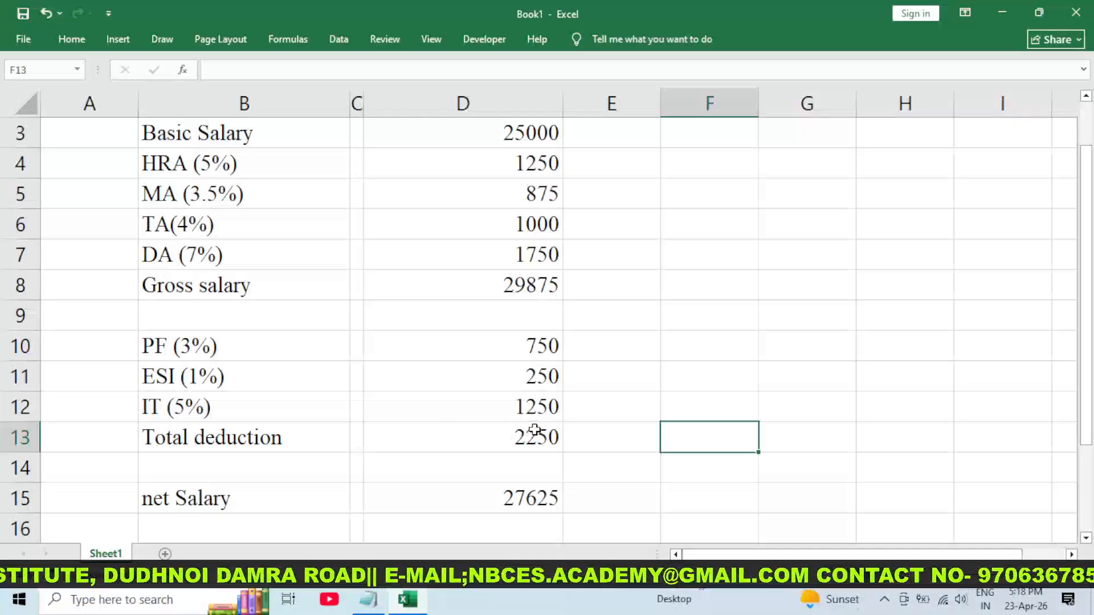
{"action": "left_click", "coordinate": [475, 501]}
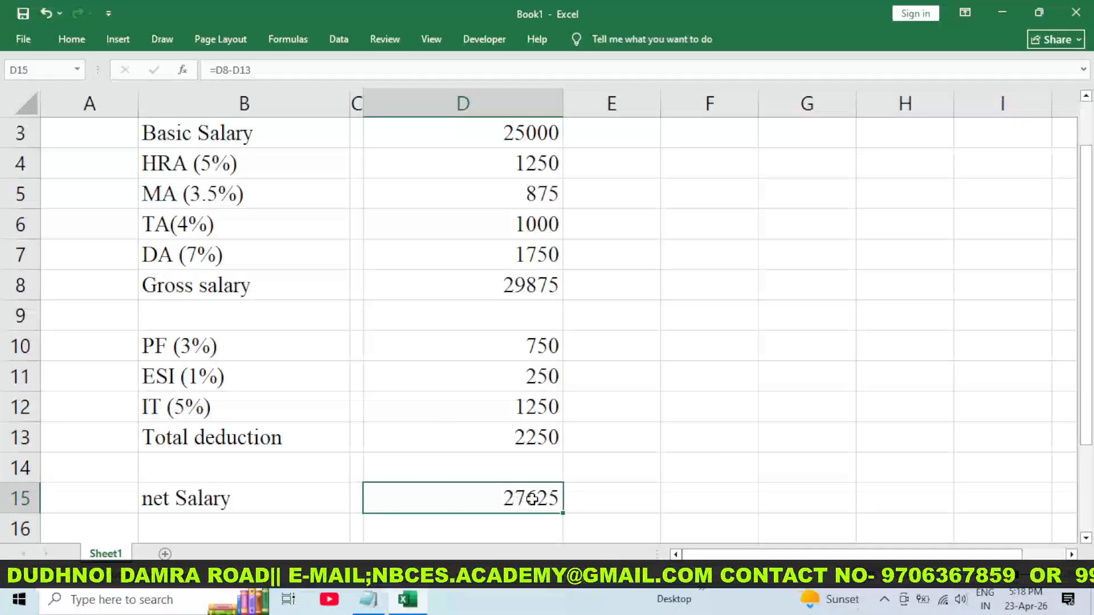
{"action": "scroll", "coordinate": [557, 425], "scroll_direction": "up", "scroll_amount": 1}
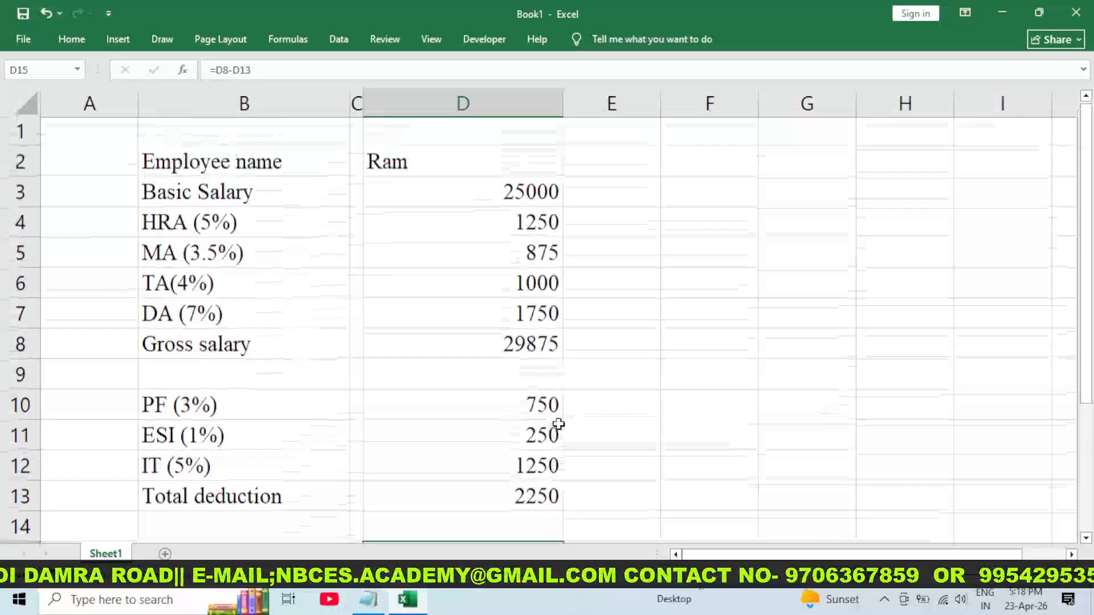
{"action": "left_click", "coordinate": [417, 164]}
{"action": "left_click_drag", "start_coordinate": [416, 164], "coordinate": [444, 347]}
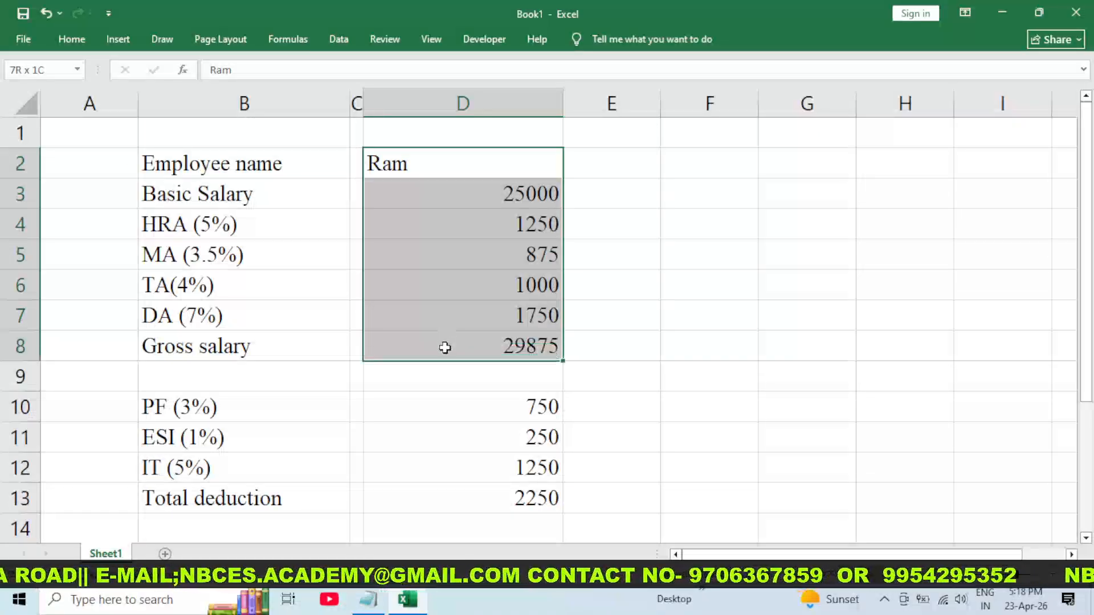
{"action": "left_click", "coordinate": [630, 267]}
Apply All Borders to the employee name and salary labels in B2:B8
{"action": "left_click_drag", "start_coordinate": [305, 164], "coordinate": [317, 346]}
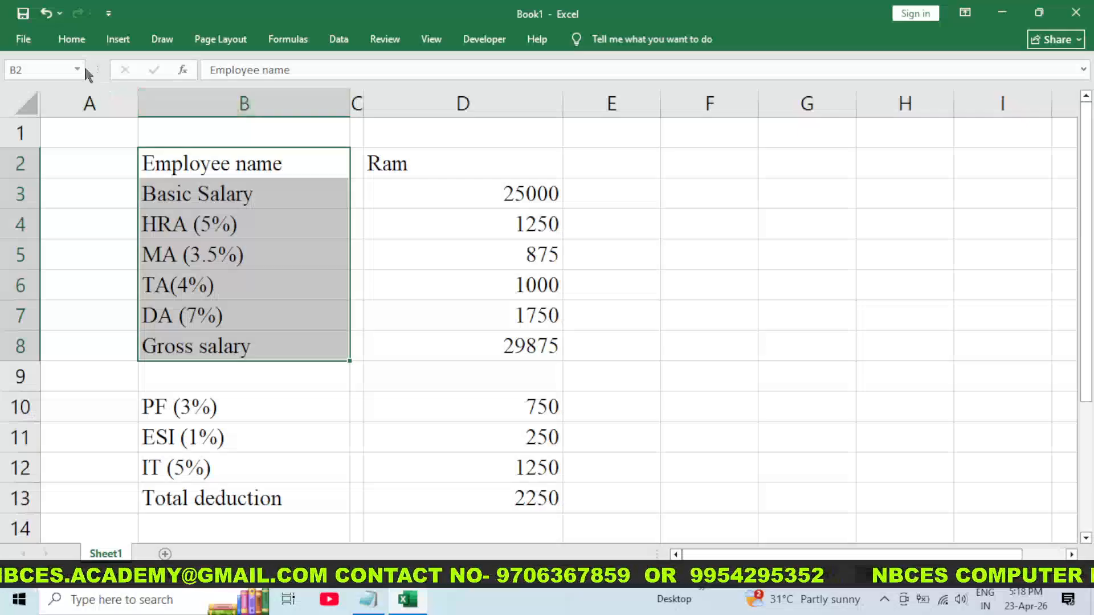
{"action": "left_click", "coordinate": [72, 38]}
{"action": "left_click", "coordinate": [188, 94]}
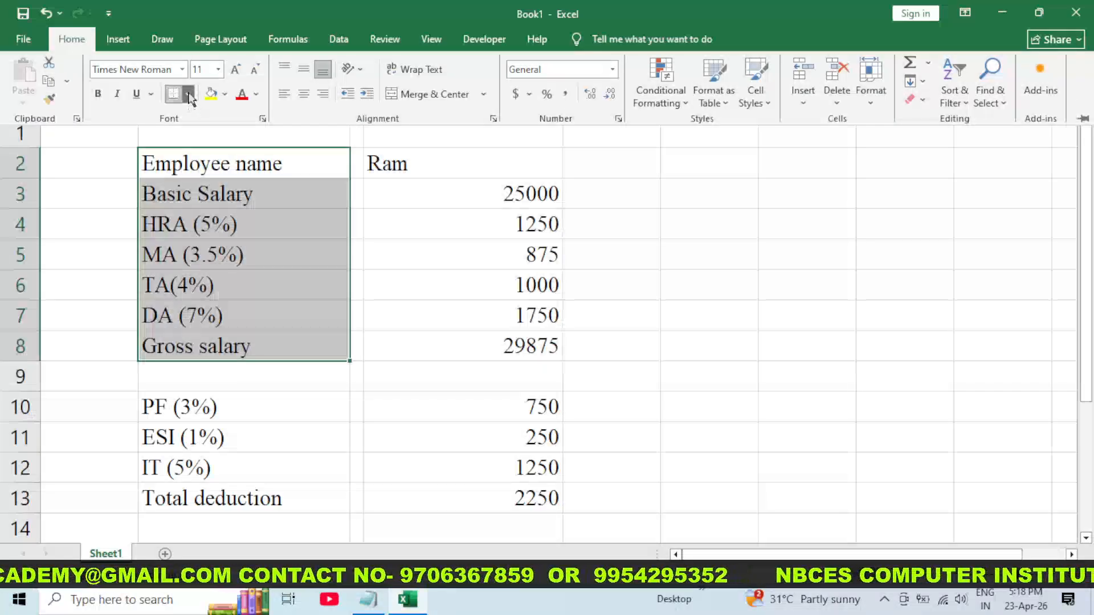
{"action": "left_click", "coordinate": [216, 233]}
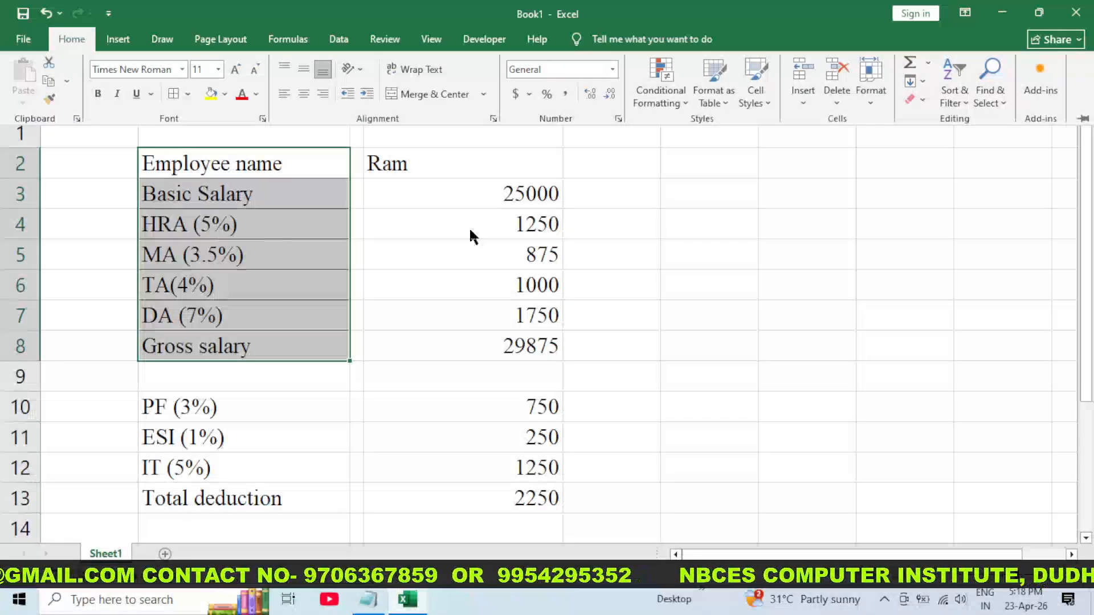
{"action": "left_click", "coordinate": [690, 333]}
Apply All Borders to the values in D2:D8, the deduction blocks B10:B13 and D10:D13, and the net salary cells B15 and D15 together
{"action": "left_click_drag", "start_coordinate": [482, 152], "coordinate": [494, 348]}
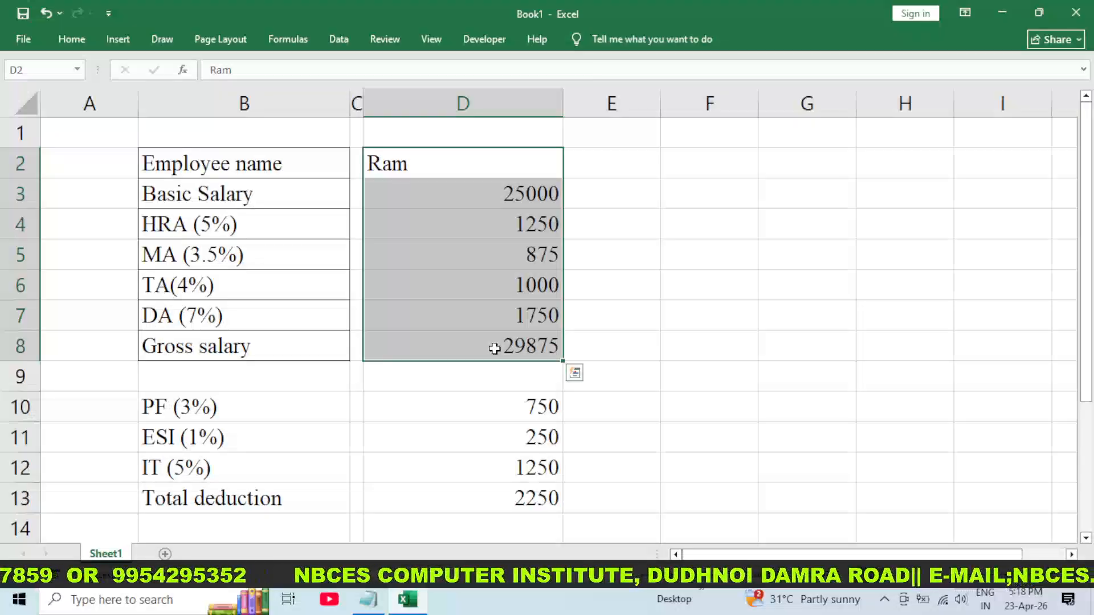
{"action": "key", "text": "ctrl+q"}
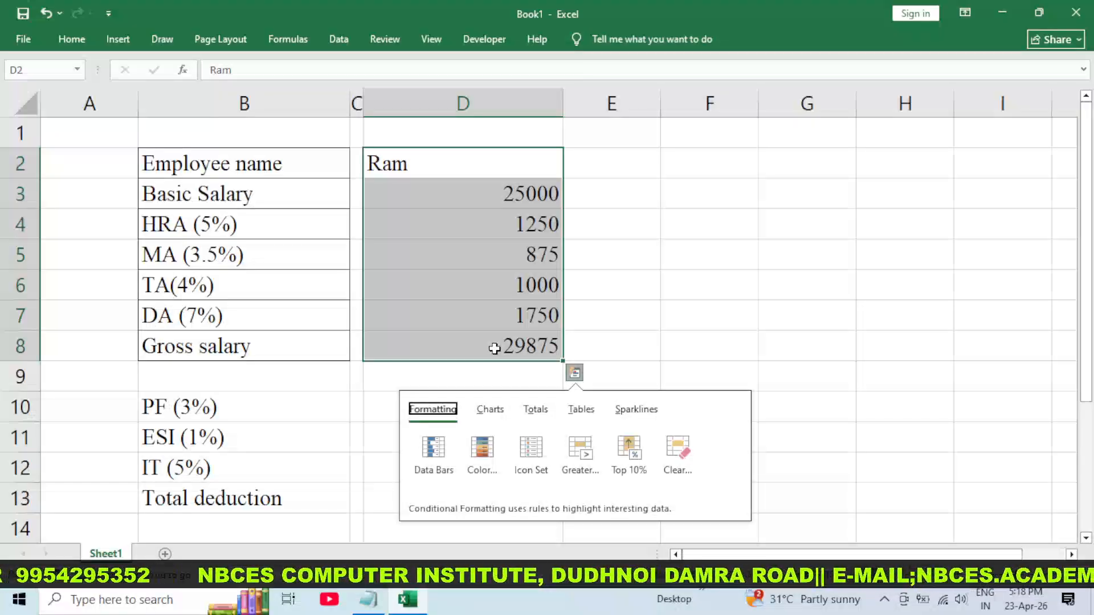
{"action": "left_click_drag", "start_coordinate": [296, 412], "coordinate": [303, 491]}
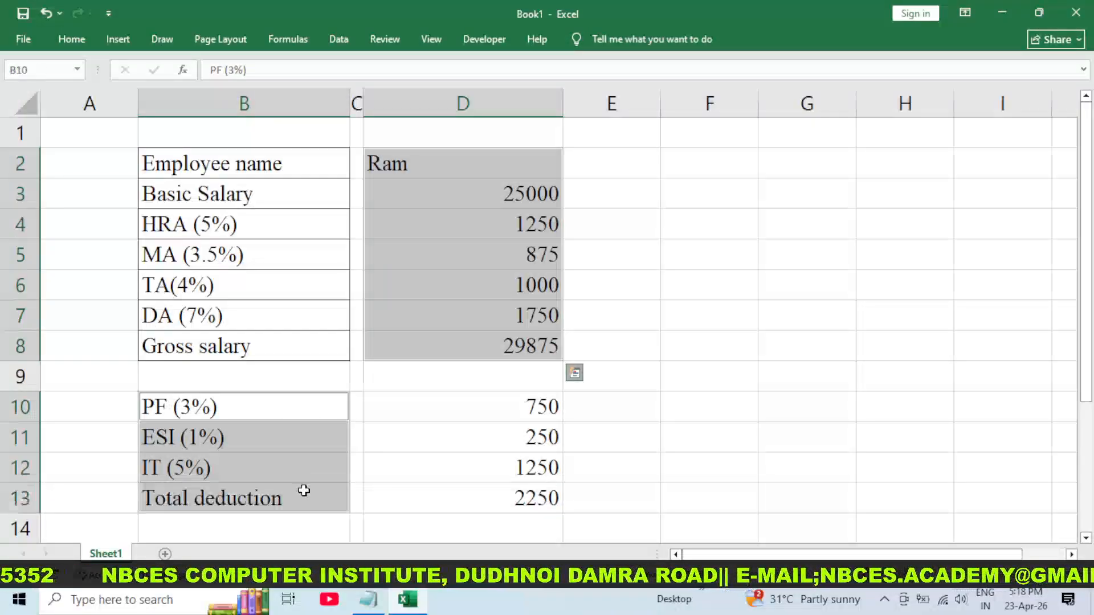
{"action": "left_click_drag", "start_coordinate": [445, 405], "coordinate": [454, 496]}
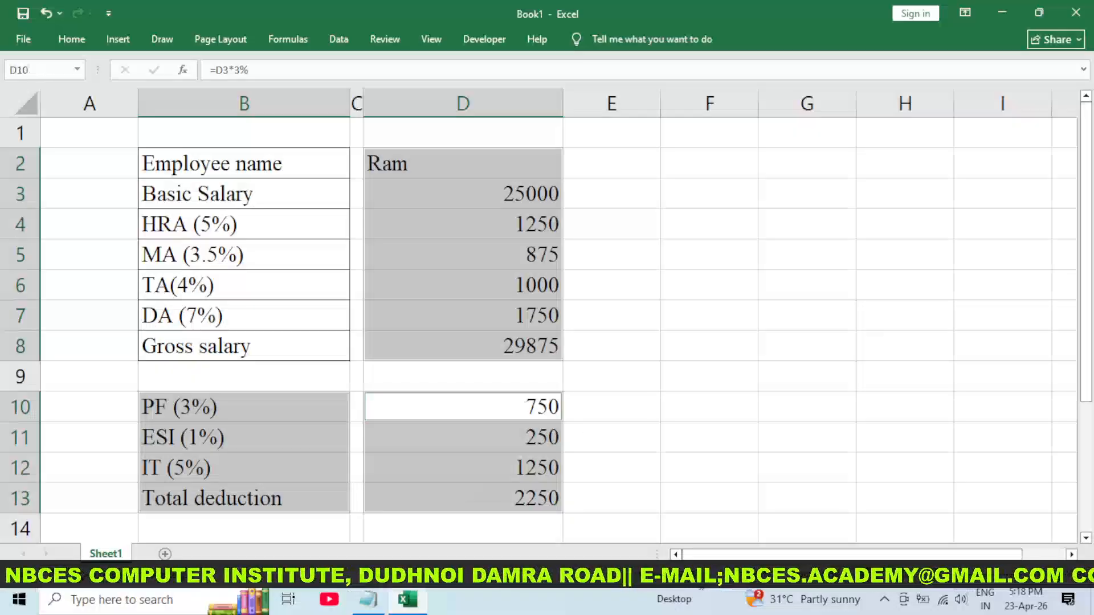
{"action": "left_click_drag", "start_coordinate": [1084, 232], "coordinate": [1086, 363]}
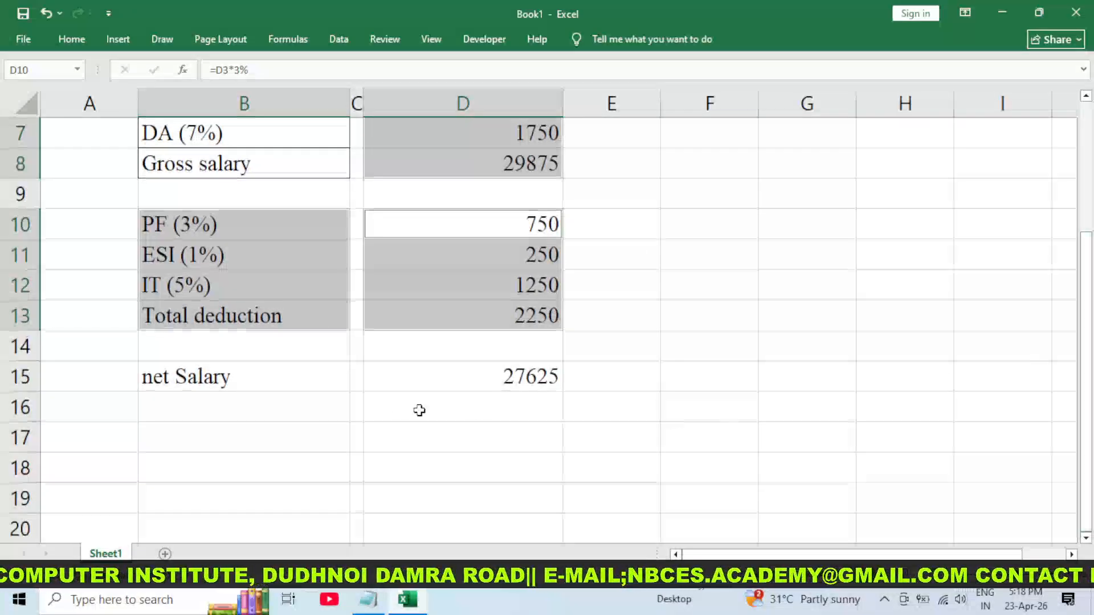
{"action": "left_click", "coordinate": [276, 379], "text": "ctrl"}
{"action": "left_click", "coordinate": [478, 379], "text": "ctrl"}
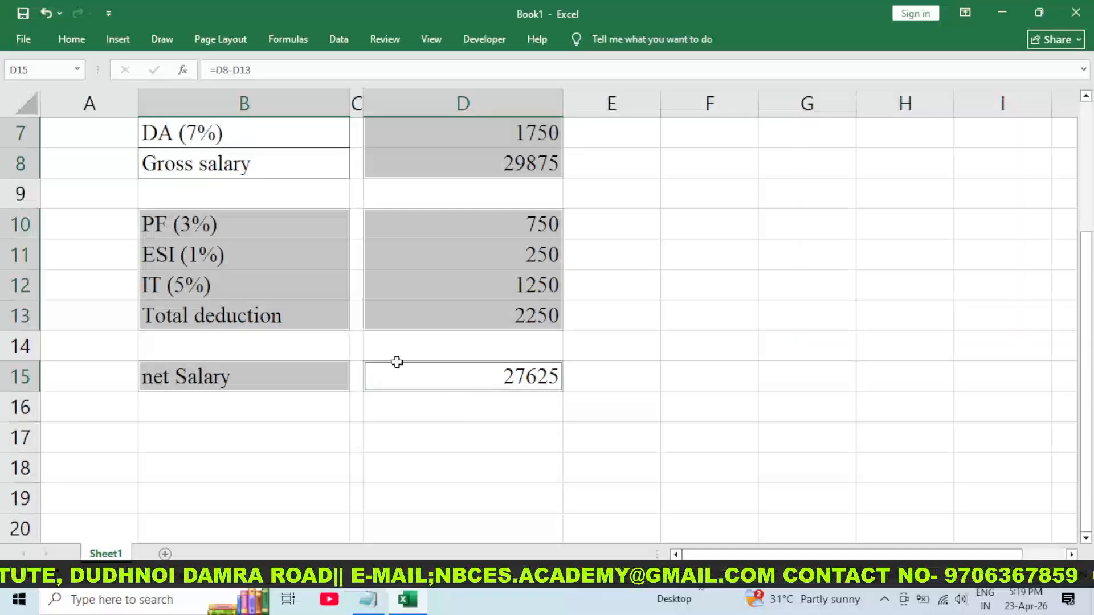
{"action": "left_click", "coordinate": [72, 40]}
{"action": "left_click", "coordinate": [189, 98]}
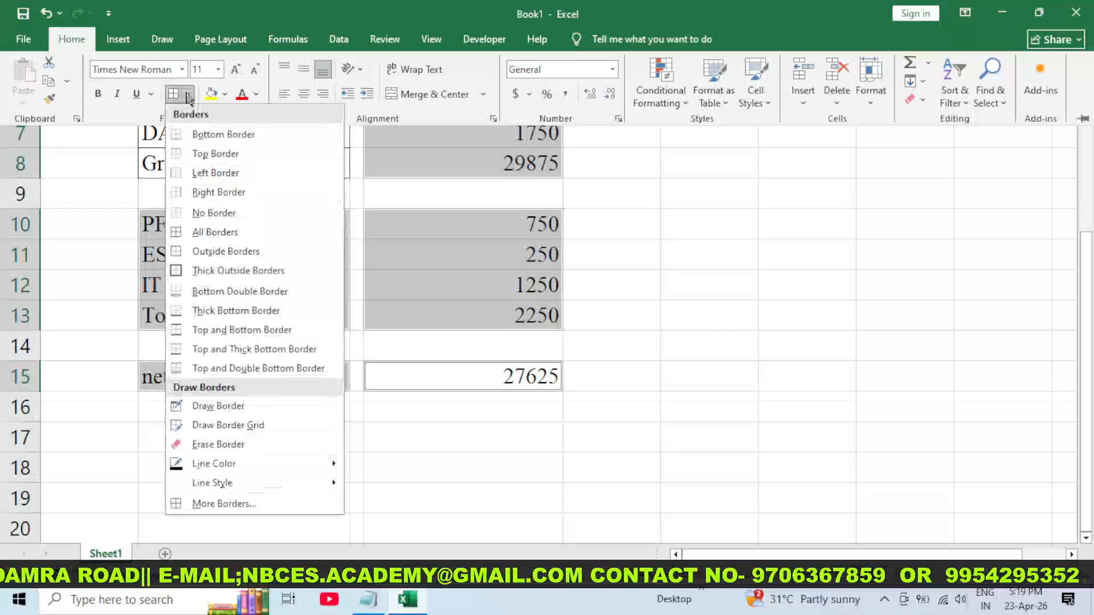
{"action": "left_click", "coordinate": [208, 234]}
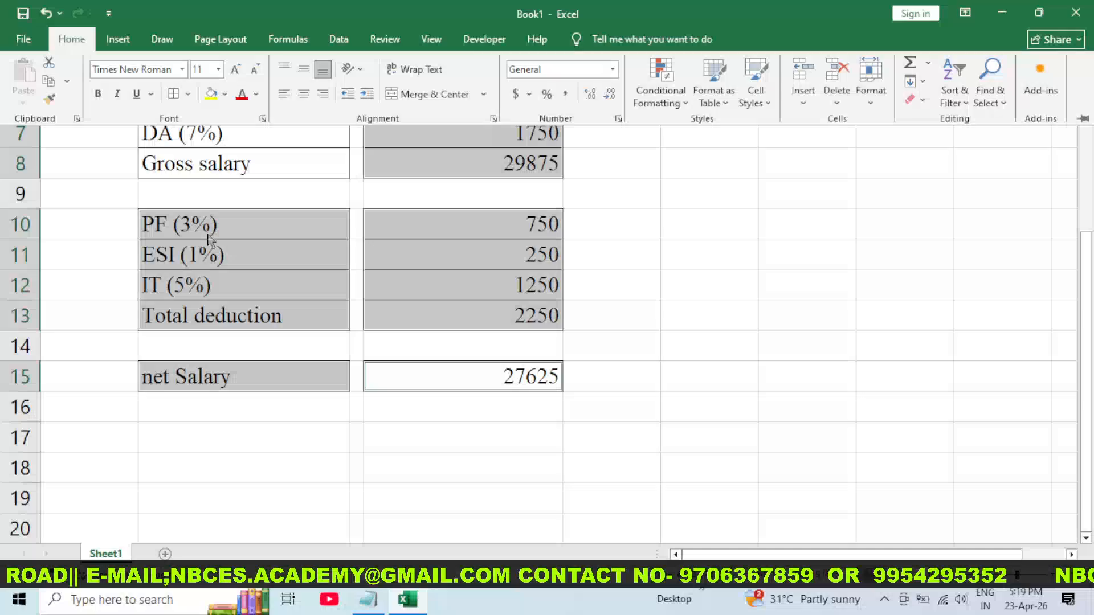
{"action": "left_click", "coordinate": [615, 308]}
{"action": "scroll", "coordinate": [674, 366], "scroll_direction": "up", "scroll_amount": 2}
{"action": "left_click", "coordinate": [612, 285]}
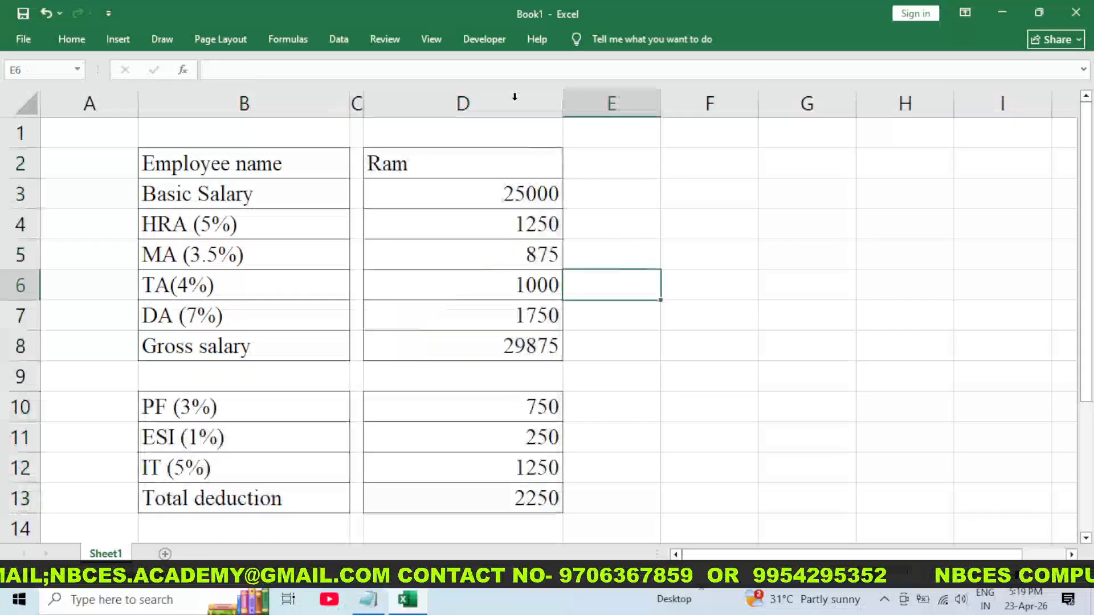
Hide the worksheet gridlines and check the salary table down to the net salary row
{"action": "left_click", "coordinate": [431, 39]}
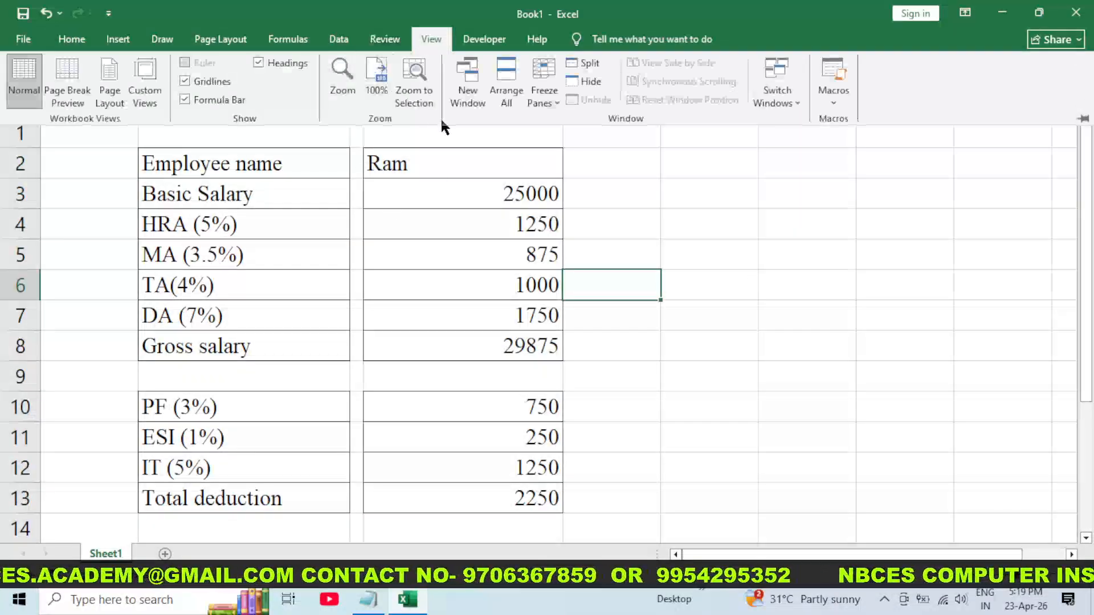
{"action": "left_click", "coordinate": [183, 81]}
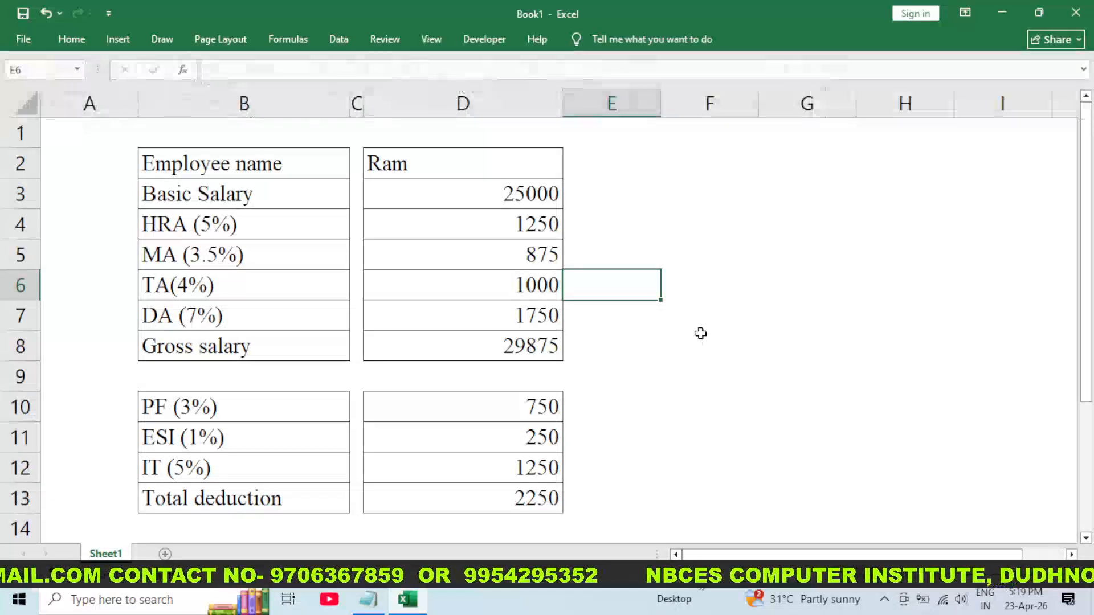
{"action": "scroll", "coordinate": [700, 333], "scroll_direction": "down", "scroll_amount": 6}
{"action": "scroll", "coordinate": [700, 333], "scroll_direction": "up", "scroll_amount": 4}
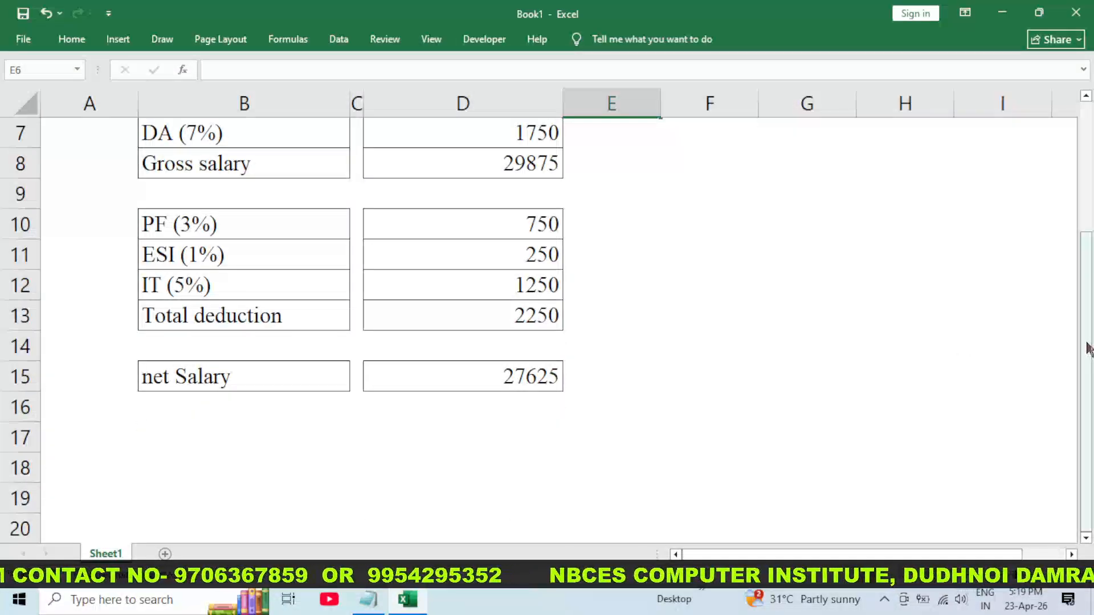
Set the range A1:E16, enclosing the whole salary table, as the print area
{"action": "left_click_drag", "start_coordinate": [1089, 349], "coordinate": [1088, 306]}
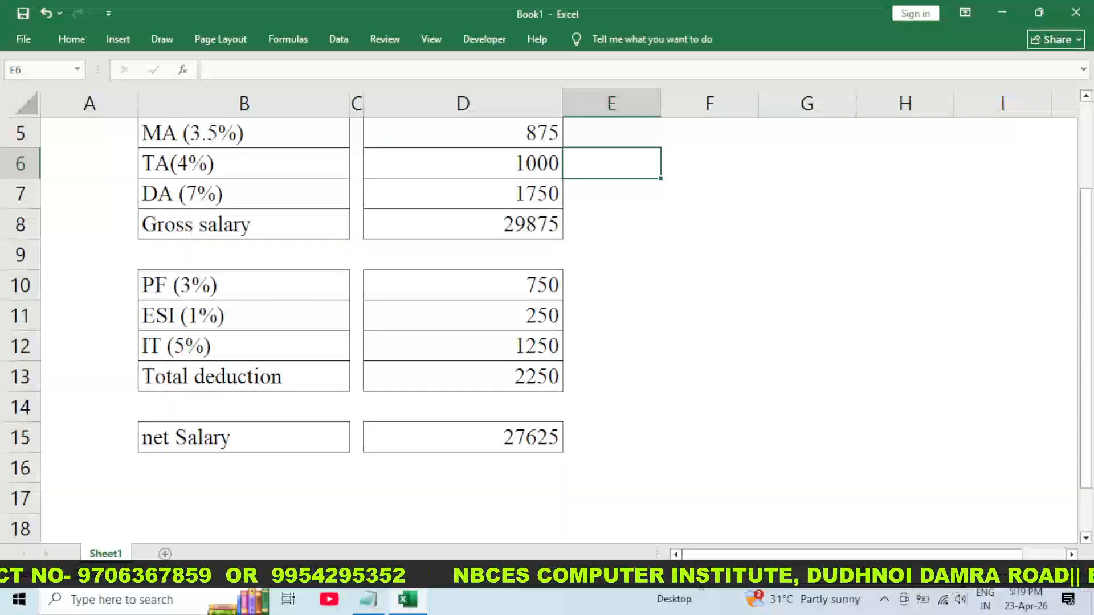
{"action": "left_click", "coordinate": [954, 575]}
{"action": "left_click", "coordinate": [954, 575]}
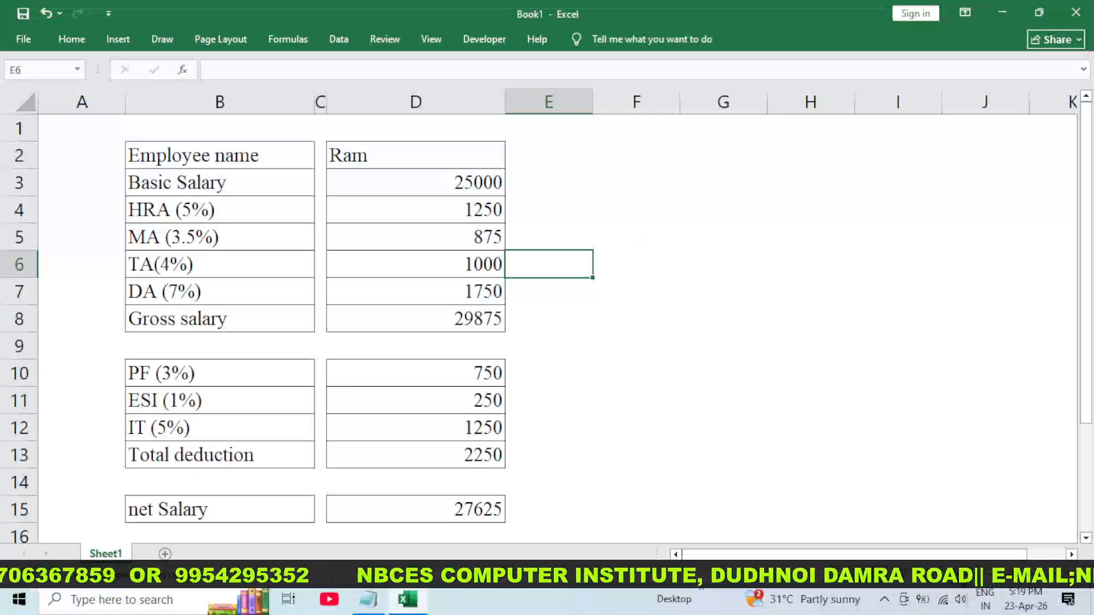
{"action": "left_click_drag", "start_coordinate": [86, 125], "coordinate": [558, 528]}
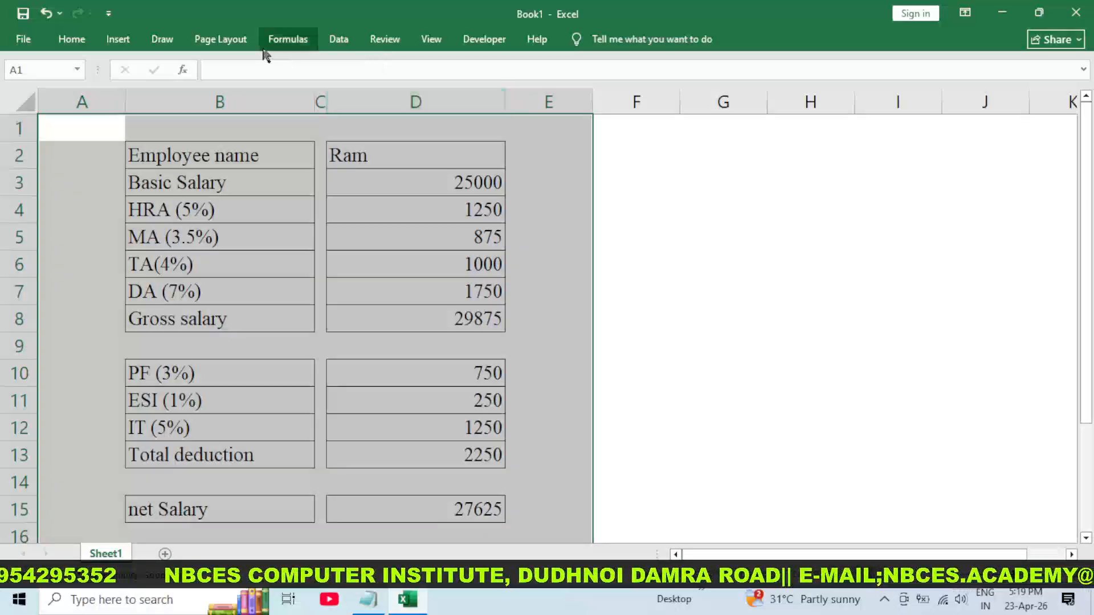
{"action": "left_click", "coordinate": [237, 46]}
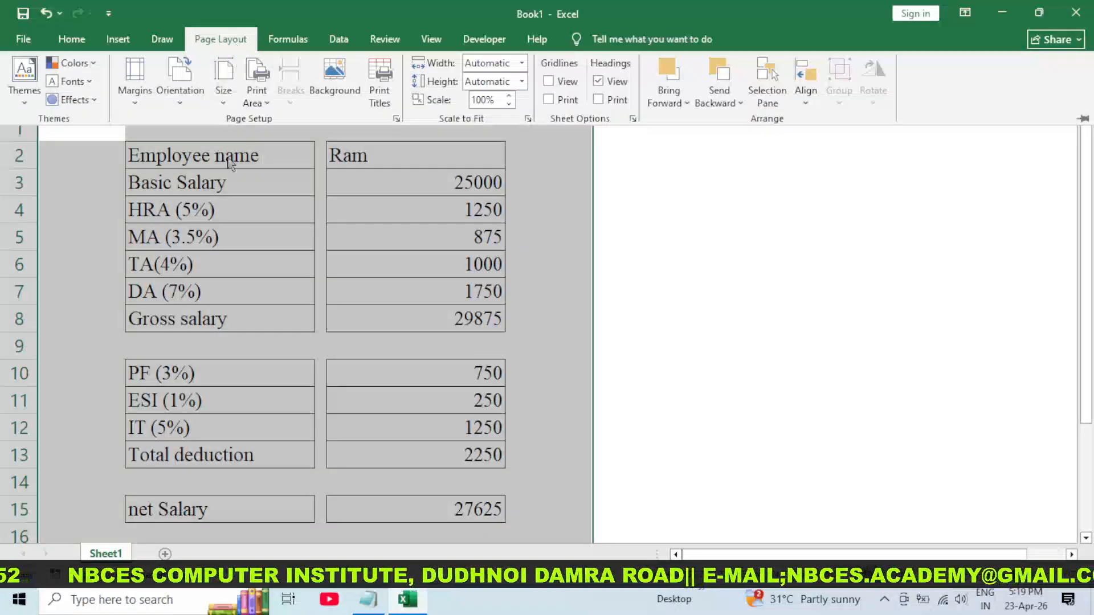
{"action": "left_click", "coordinate": [267, 104]}
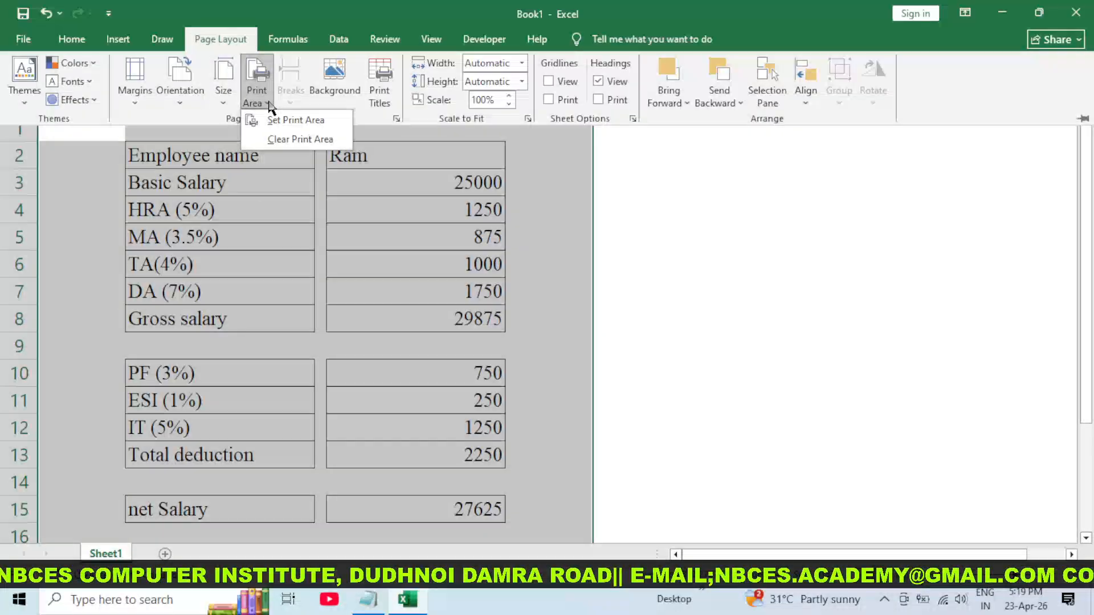
{"action": "left_click", "coordinate": [302, 120]}
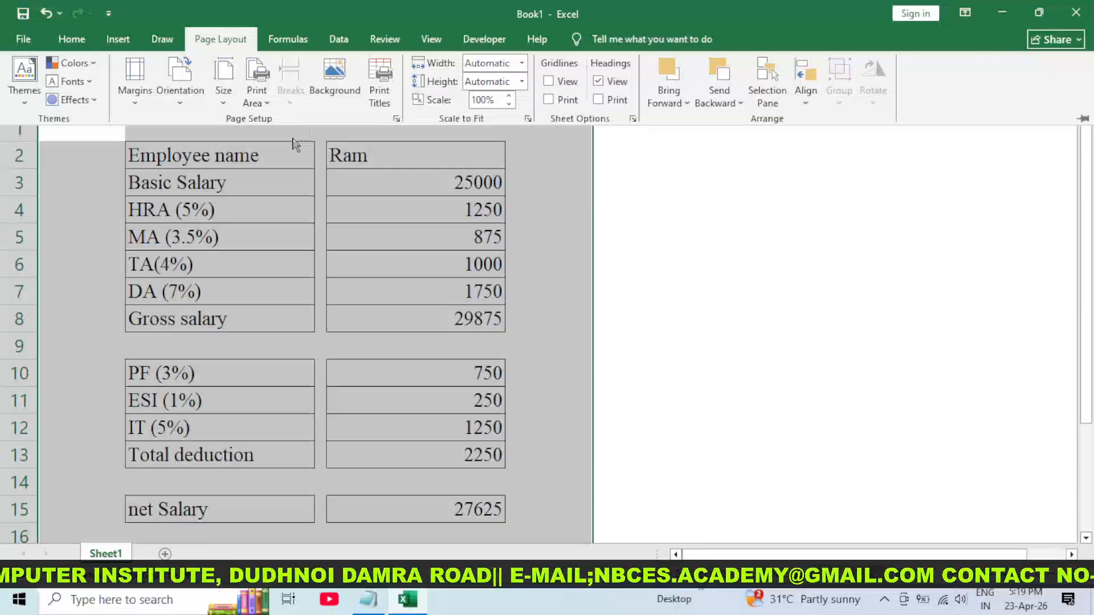
Set the print paper size to A4, show the margins in the print preview, and return to the worksheet
{"action": "left_click", "coordinate": [26, 40]}
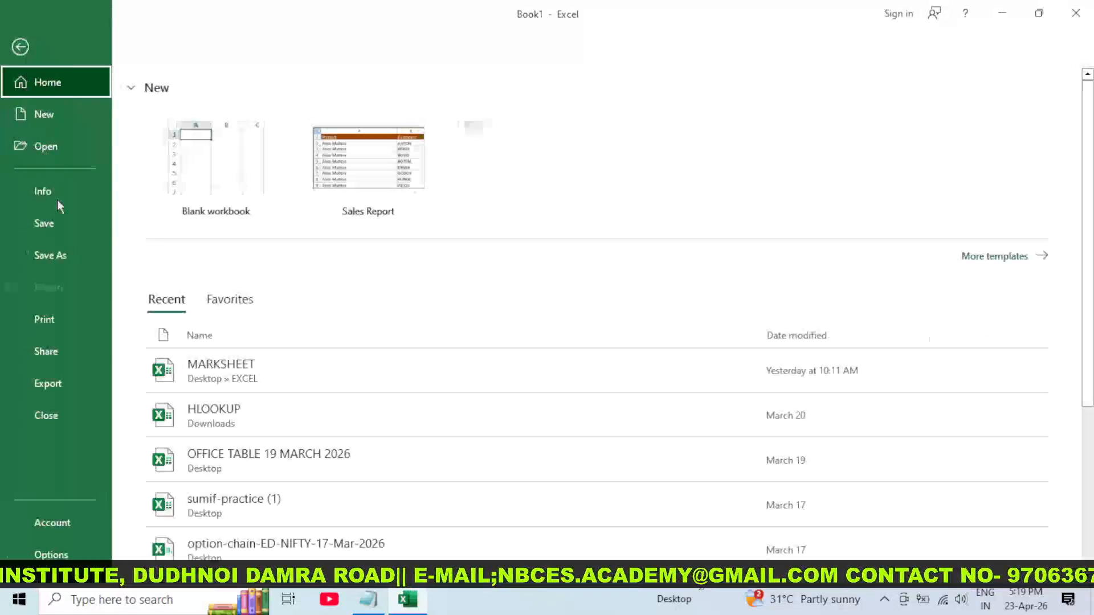
{"action": "left_click", "coordinate": [65, 321]}
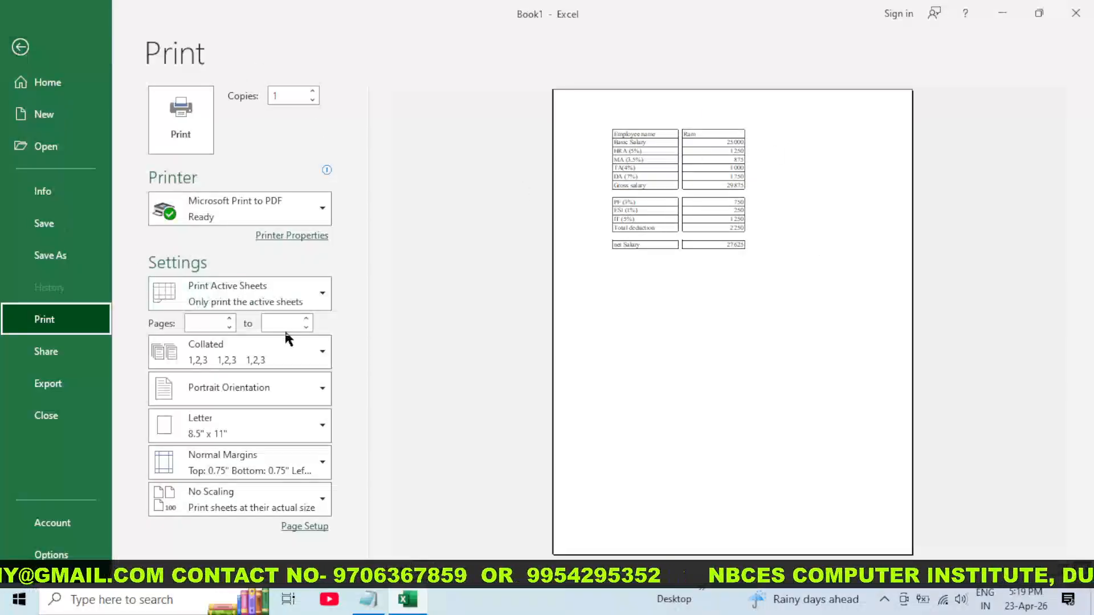
{"action": "left_click", "coordinate": [313, 431]}
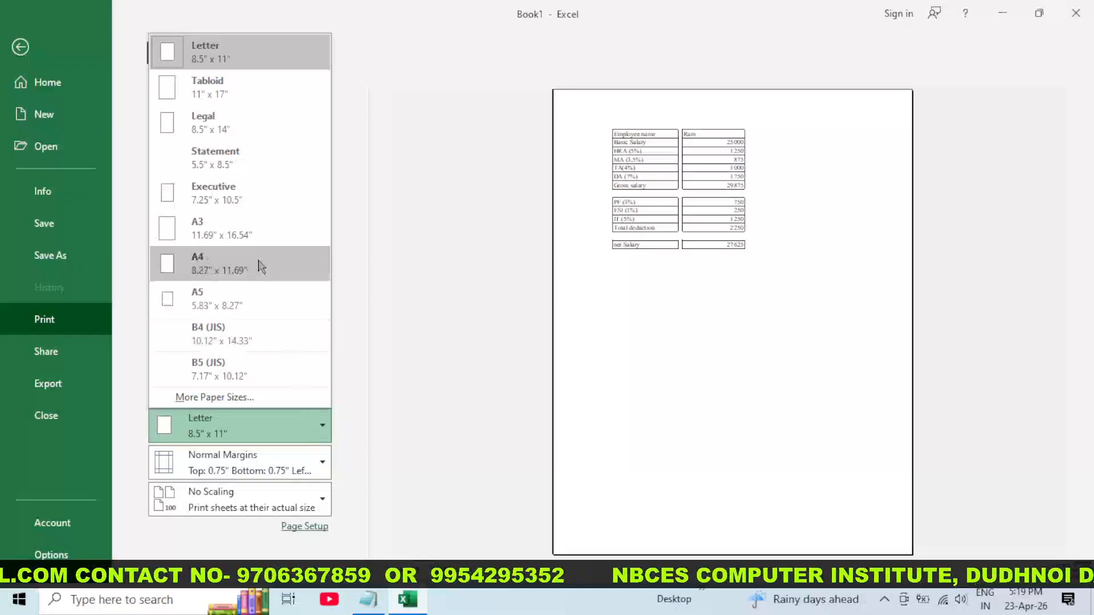
{"action": "left_click", "coordinate": [251, 275]}
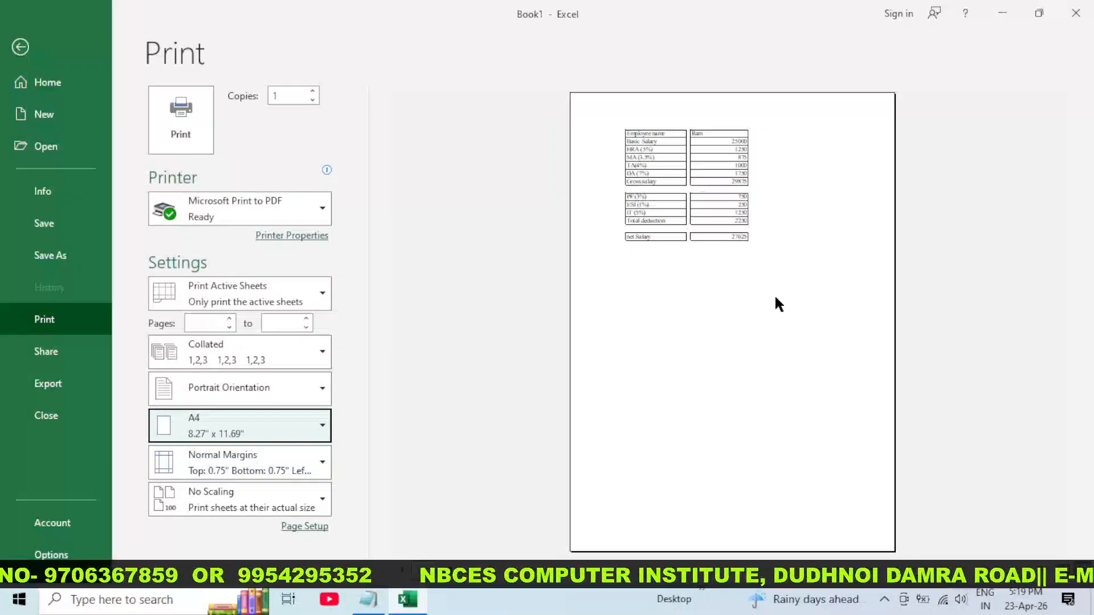
{"action": "left_click", "coordinate": [1065, 568]}
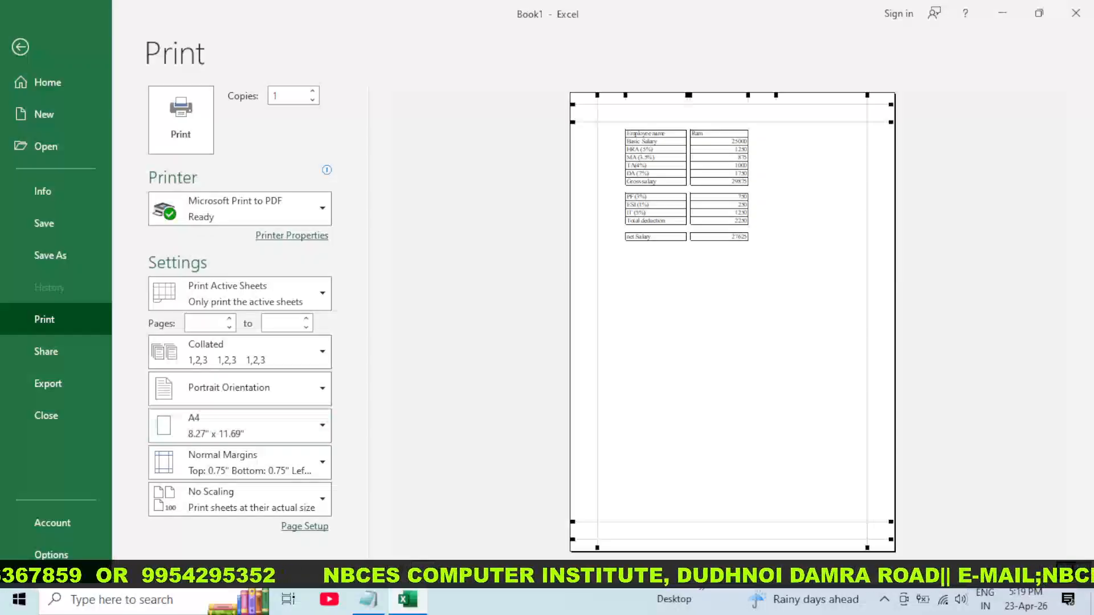
{"action": "left_click", "coordinate": [19, 51]}
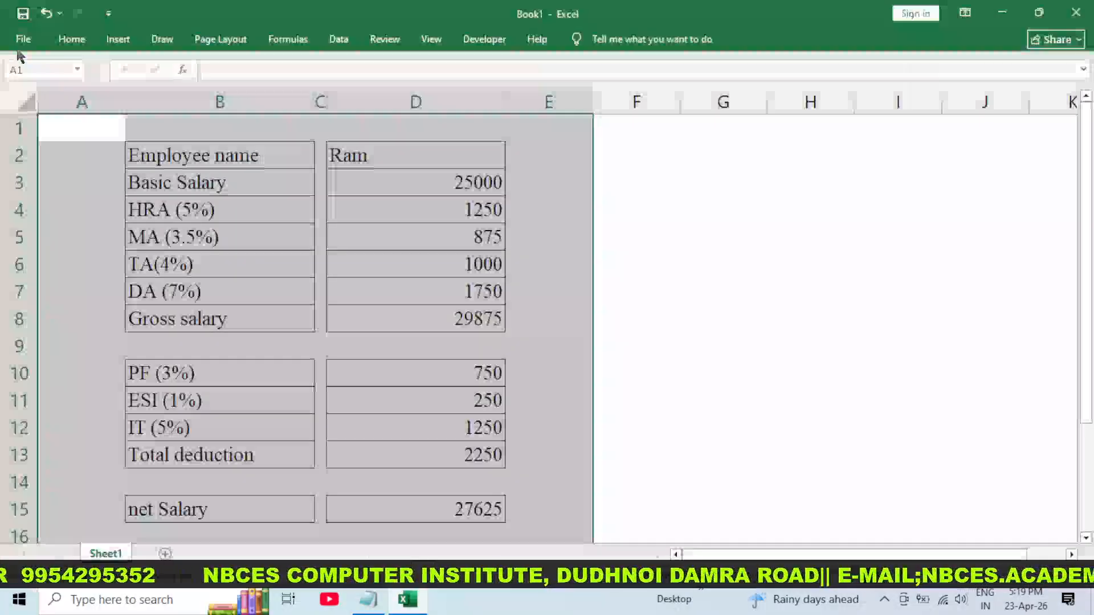
{"action": "left_click", "coordinate": [557, 261]}
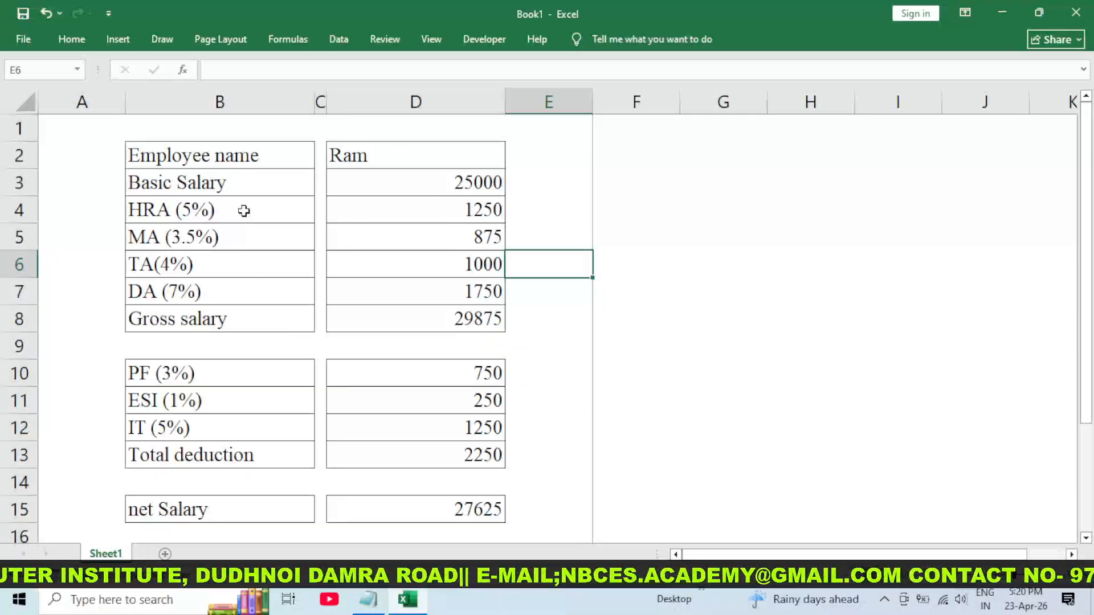
{"action": "left_click_drag", "start_coordinate": [244, 210], "coordinate": [248, 322]}
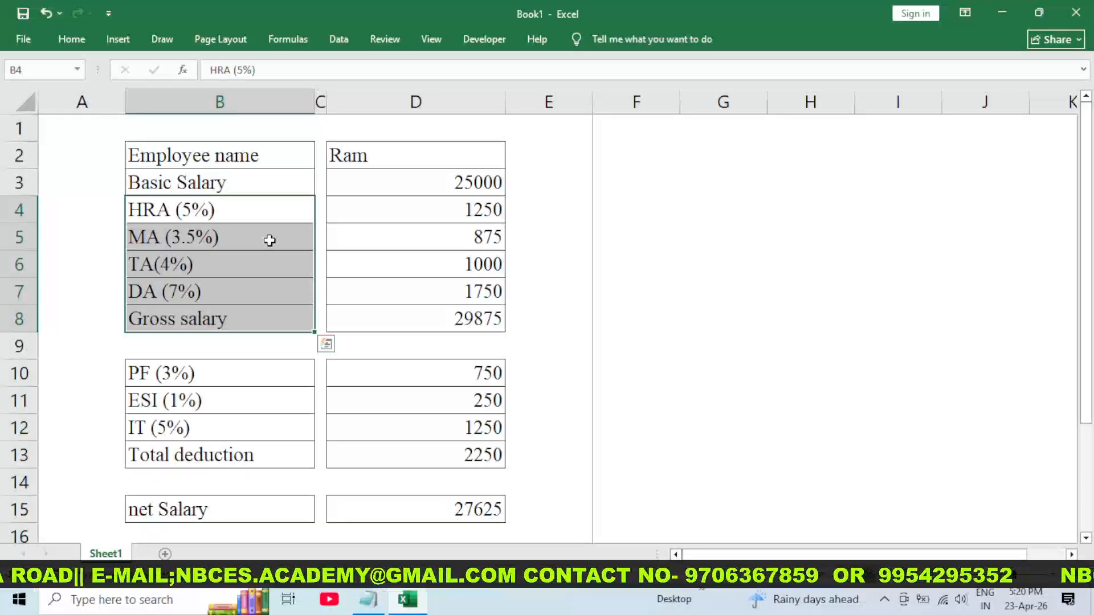
{"action": "left_click_drag", "start_coordinate": [244, 210], "coordinate": [263, 320]}
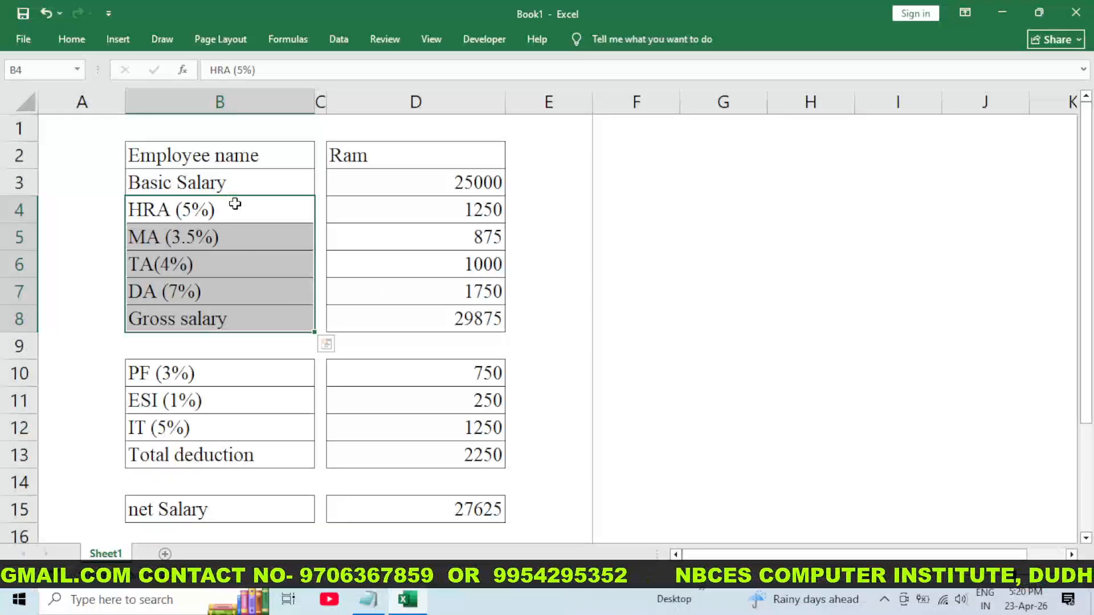
{"action": "left_click_drag", "start_coordinate": [234, 203], "coordinate": [244, 290]}
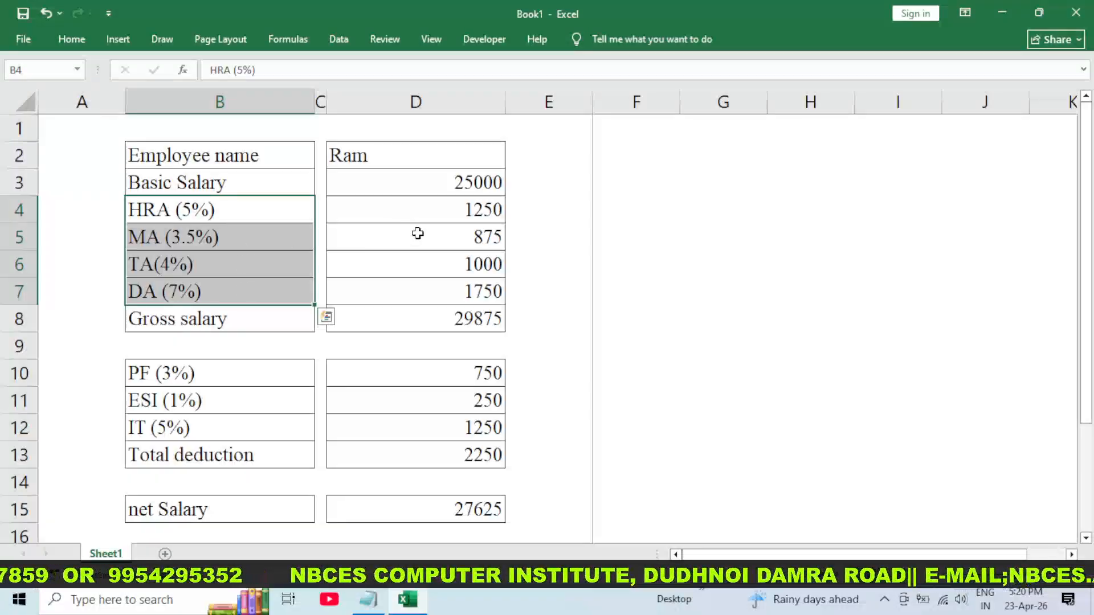
{"action": "left_click_drag", "start_coordinate": [252, 376], "coordinate": [256, 433]}
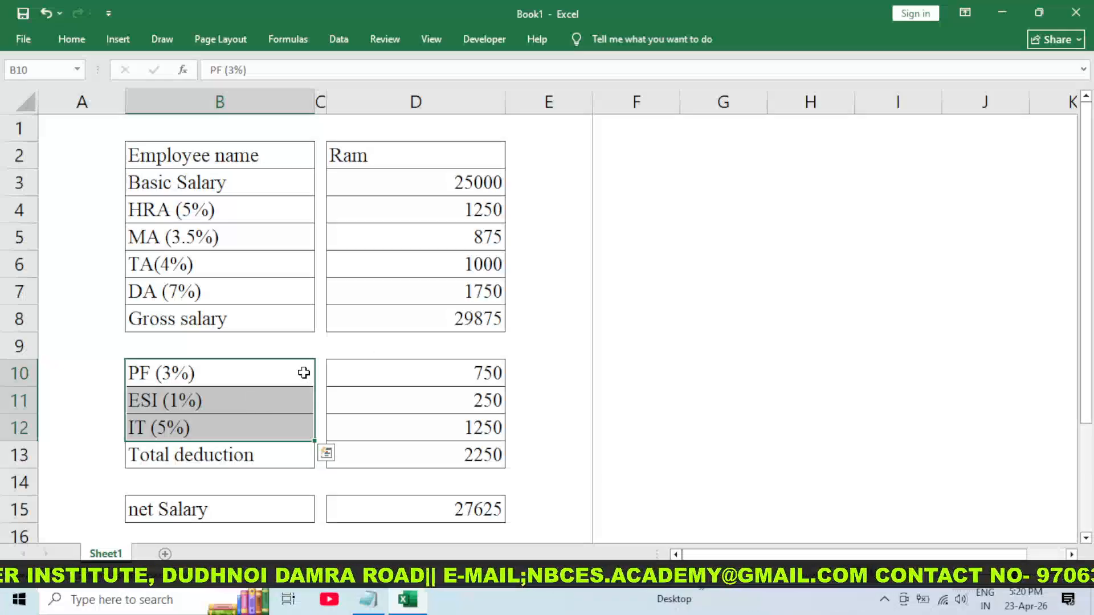
{"action": "left_click", "coordinate": [885, 600]}
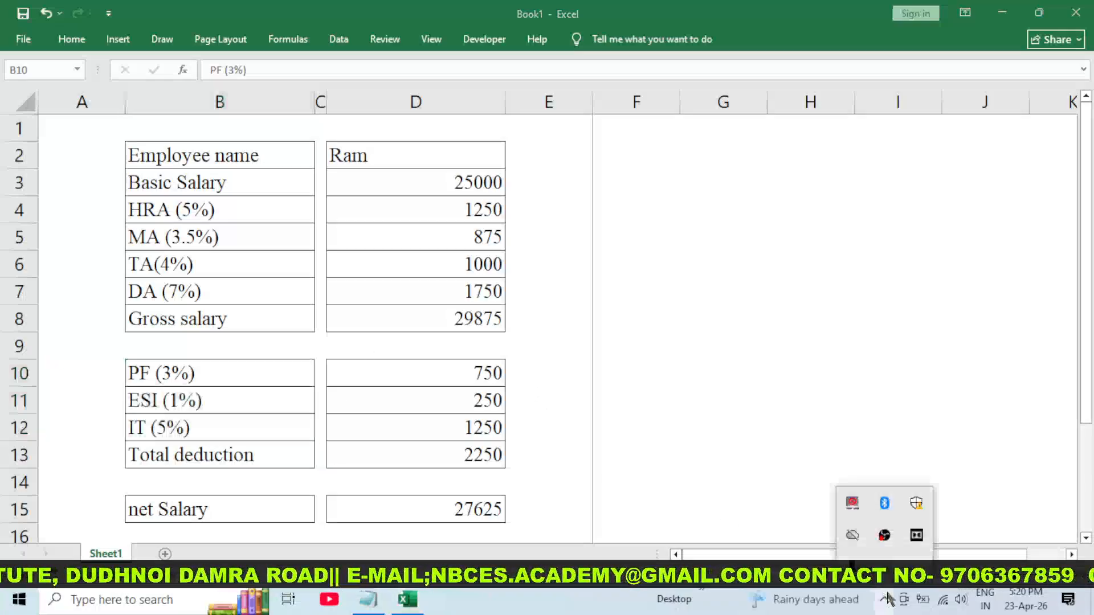